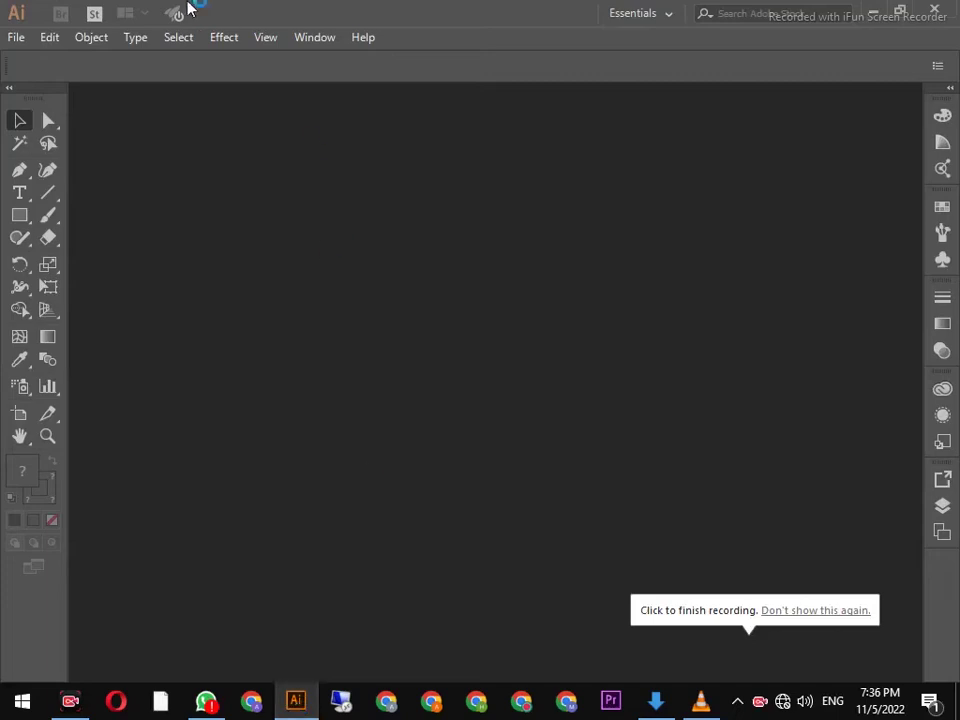
- Create a new print document named 'Time Piece' at 1280 × 720 pixels, landscape
click(16, 37)
click(57, 62)
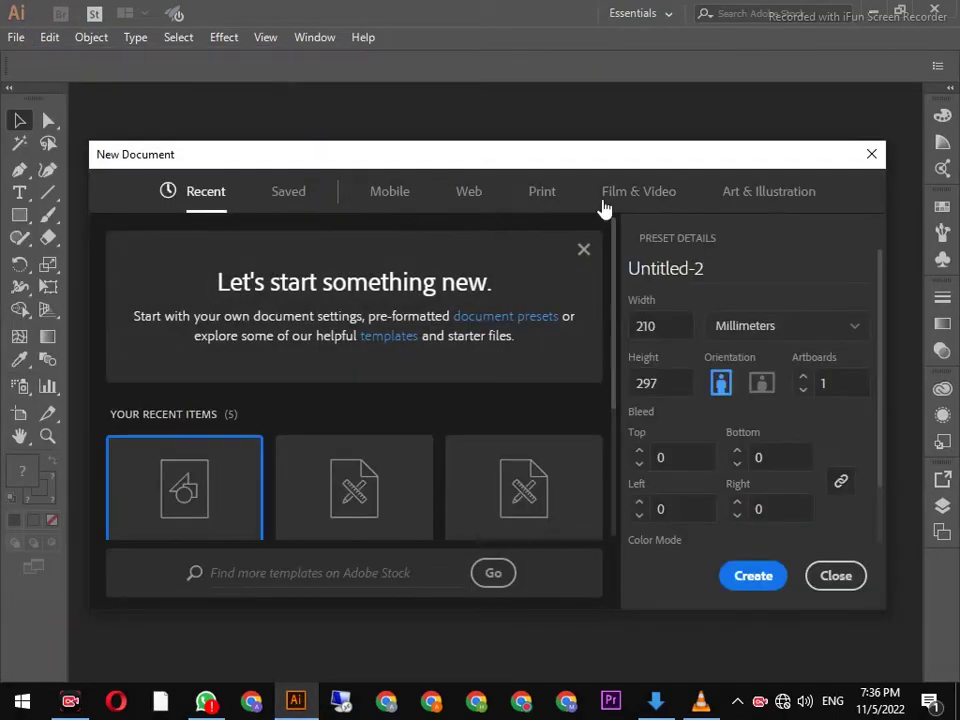
click(541, 191)
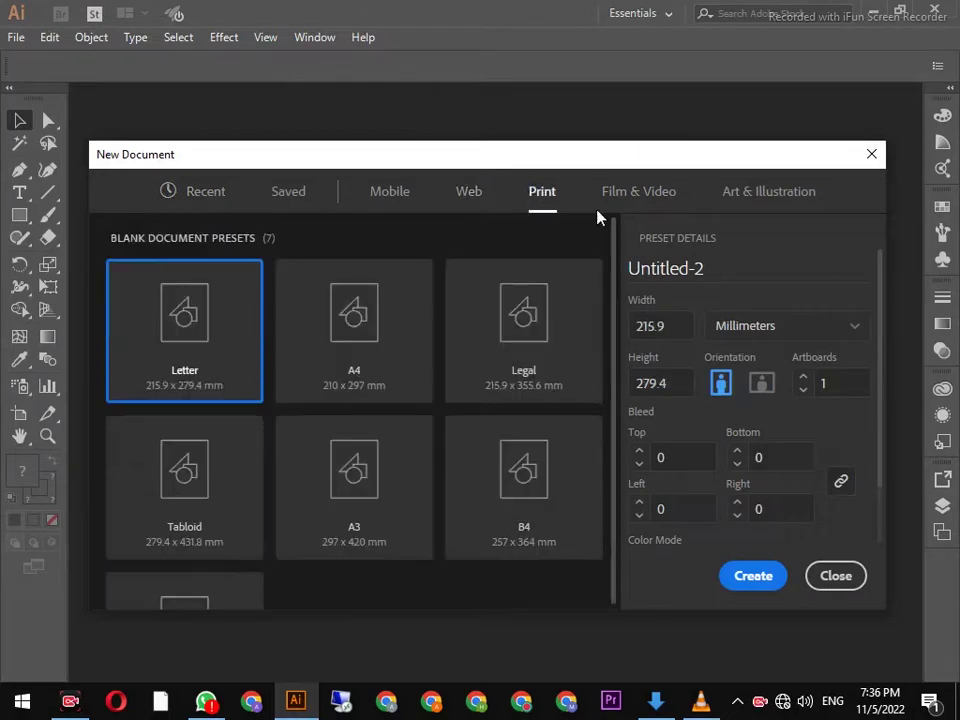
click(746, 268)
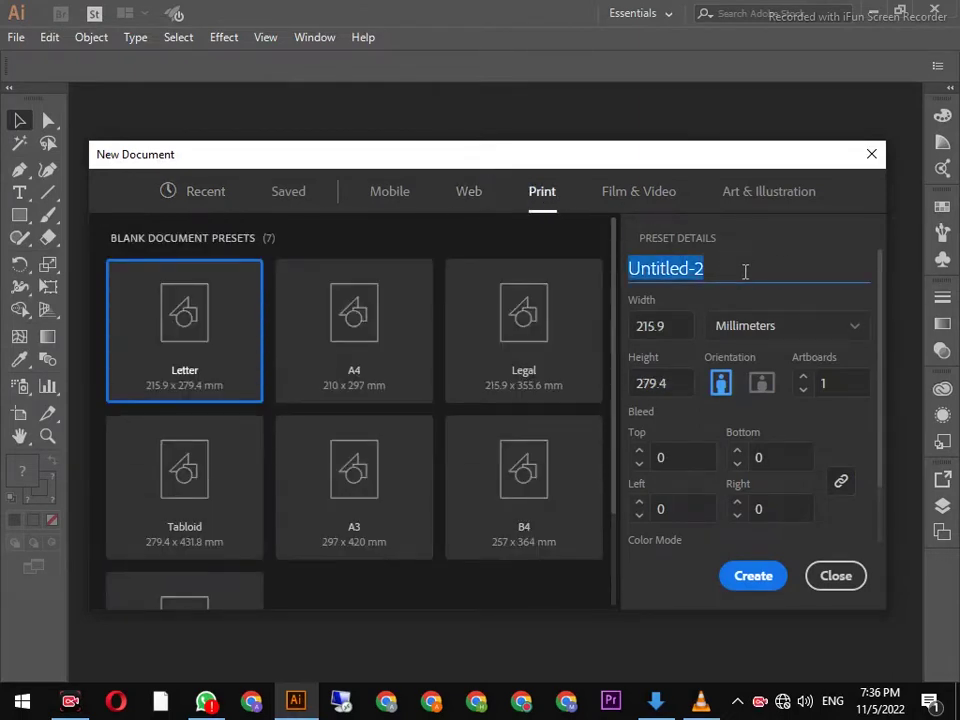
key(BackSpace)
text(Time Piece)
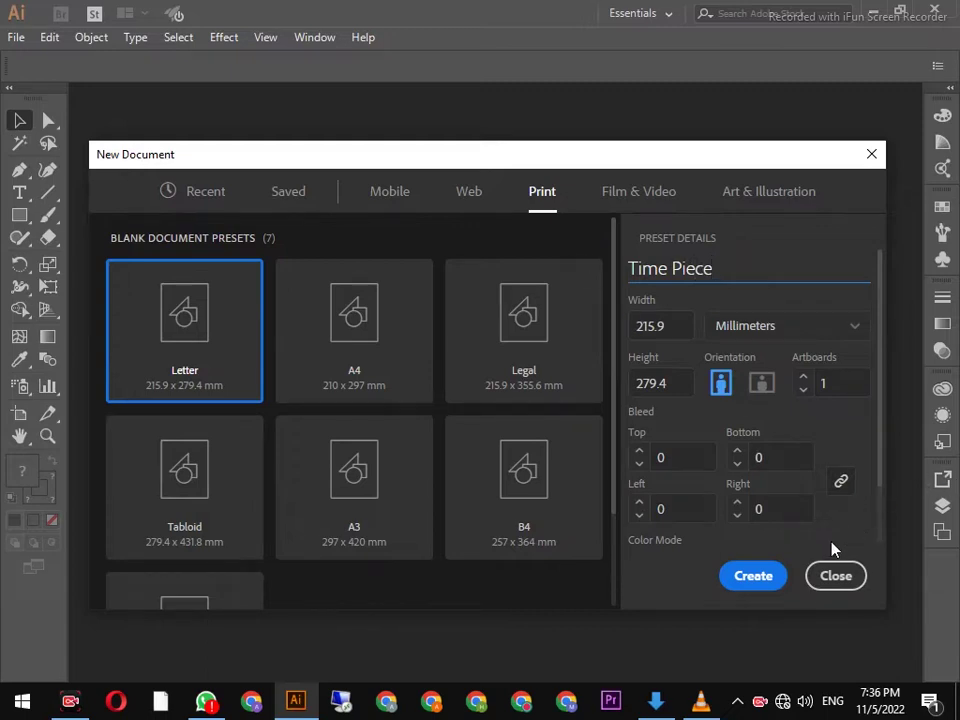
click(740, 327)
click(758, 522)
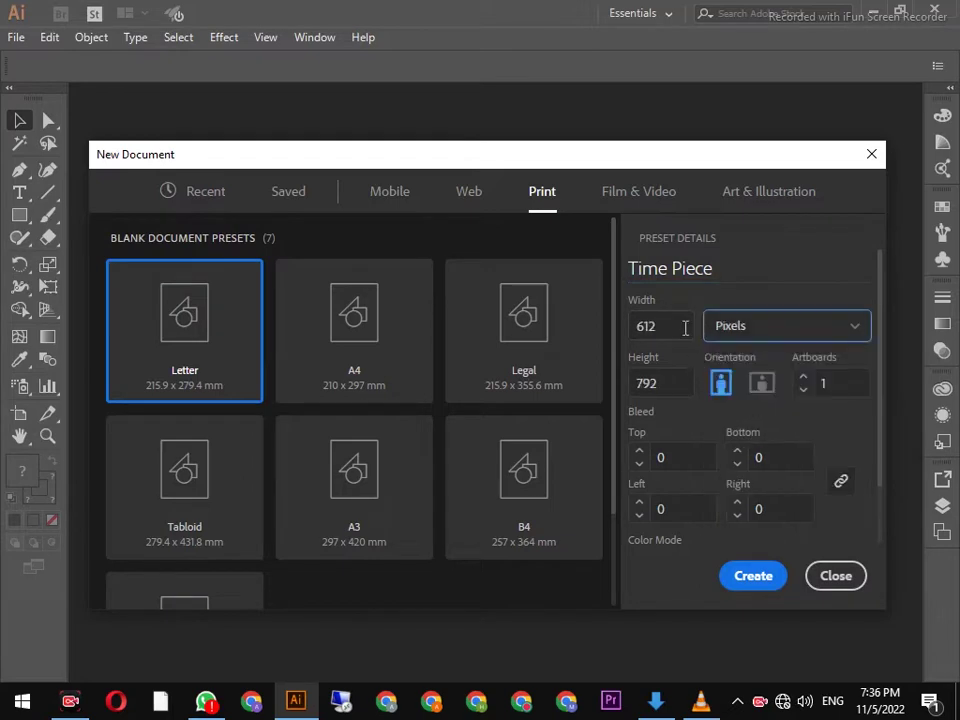
click(669, 327)
key(BackSpace)
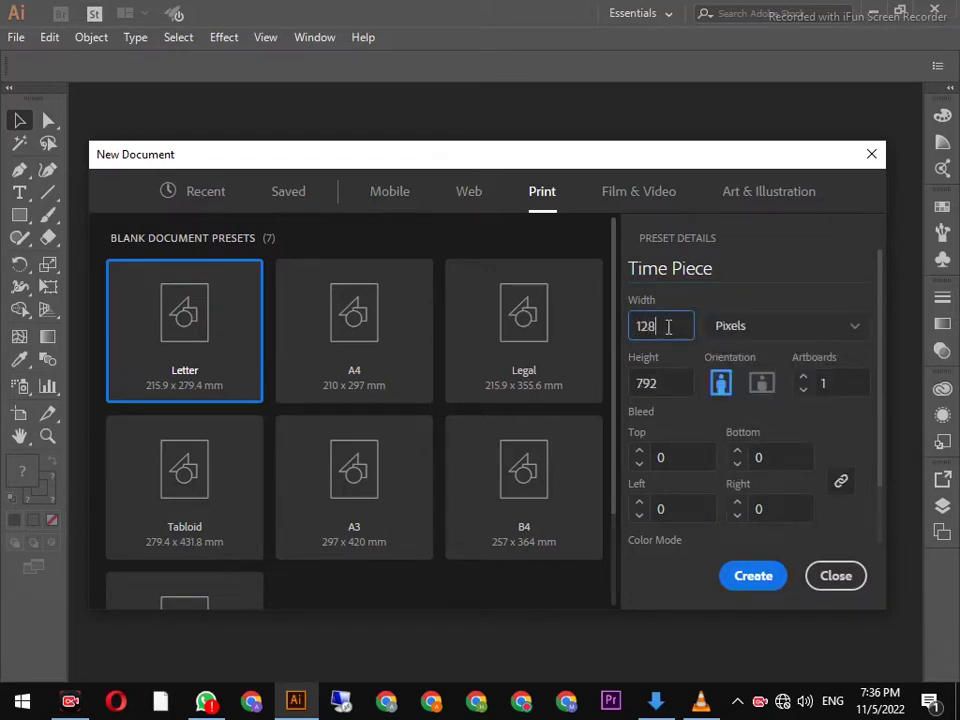
click(666, 386)
key(BackSpace)
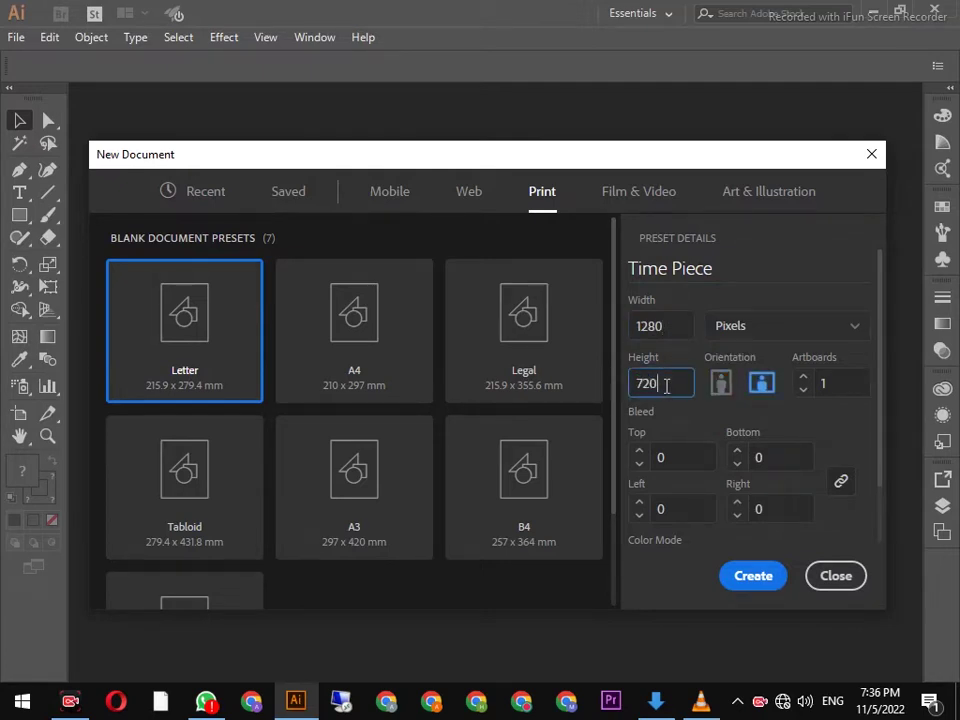
click(743, 578)
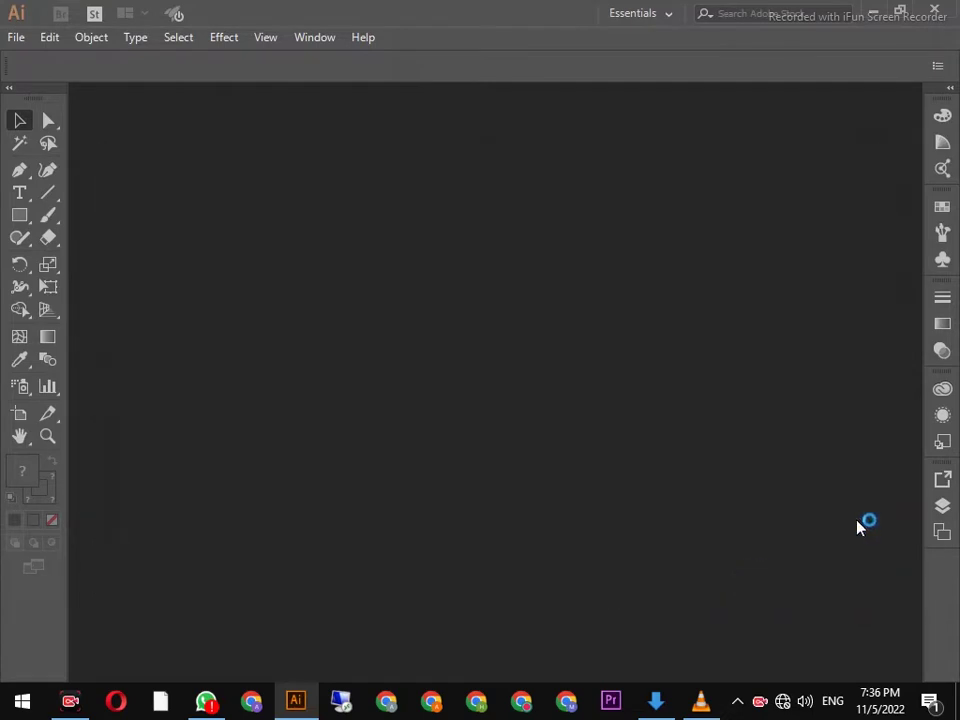
- Stretch the artboard down to roughly 1280 × 805 px, then select the Ellipse tool
click(19, 418)
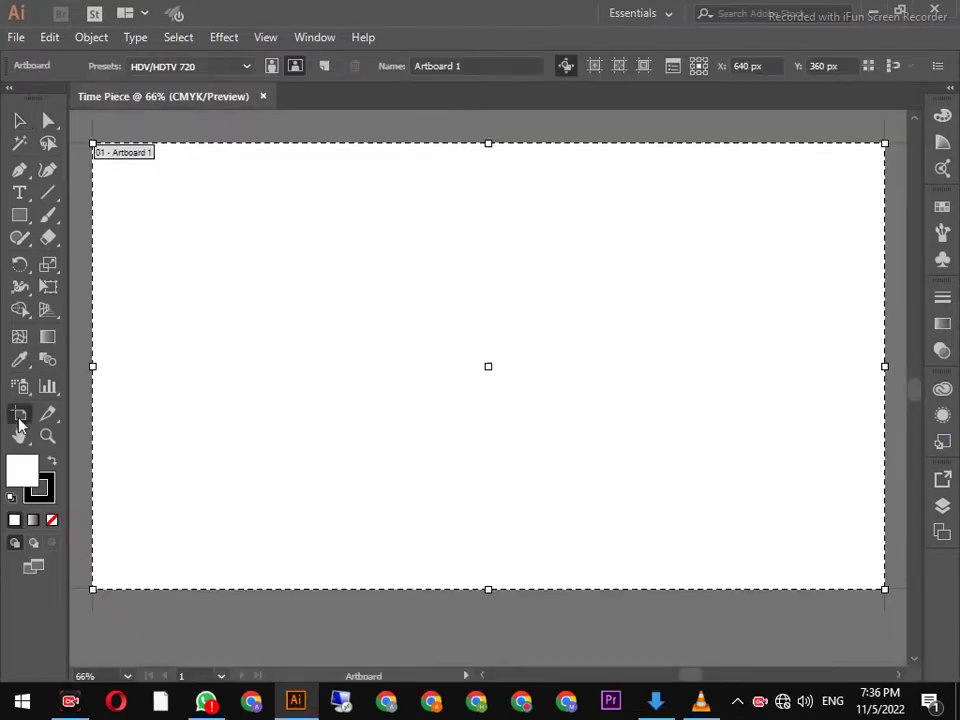
drag(488, 590, 484, 626)
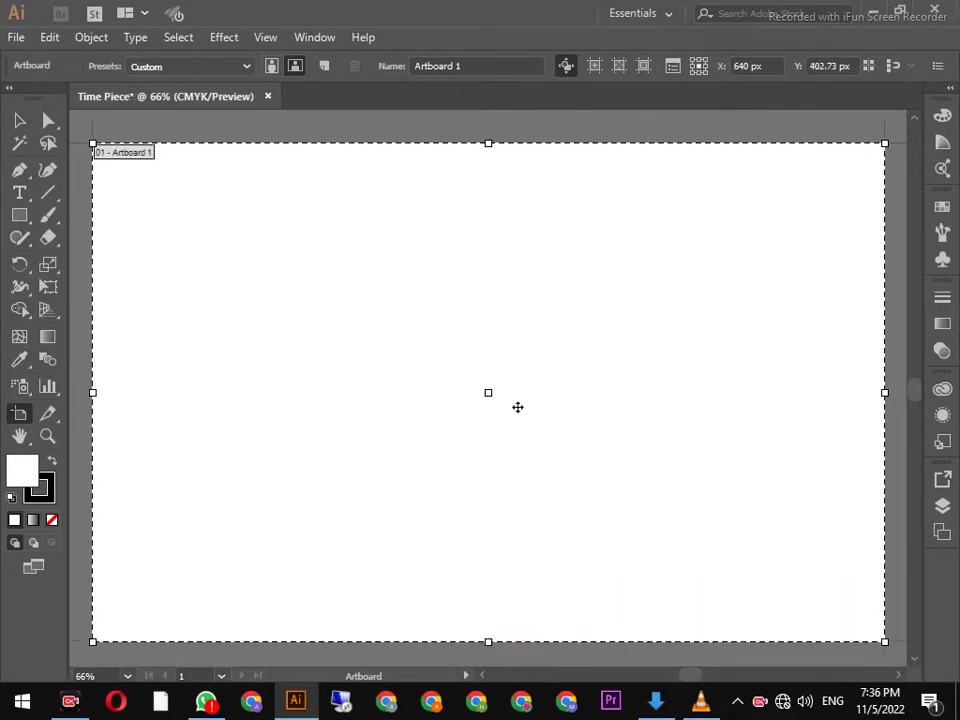
click(19, 122)
click(19, 215)
click(110, 260)
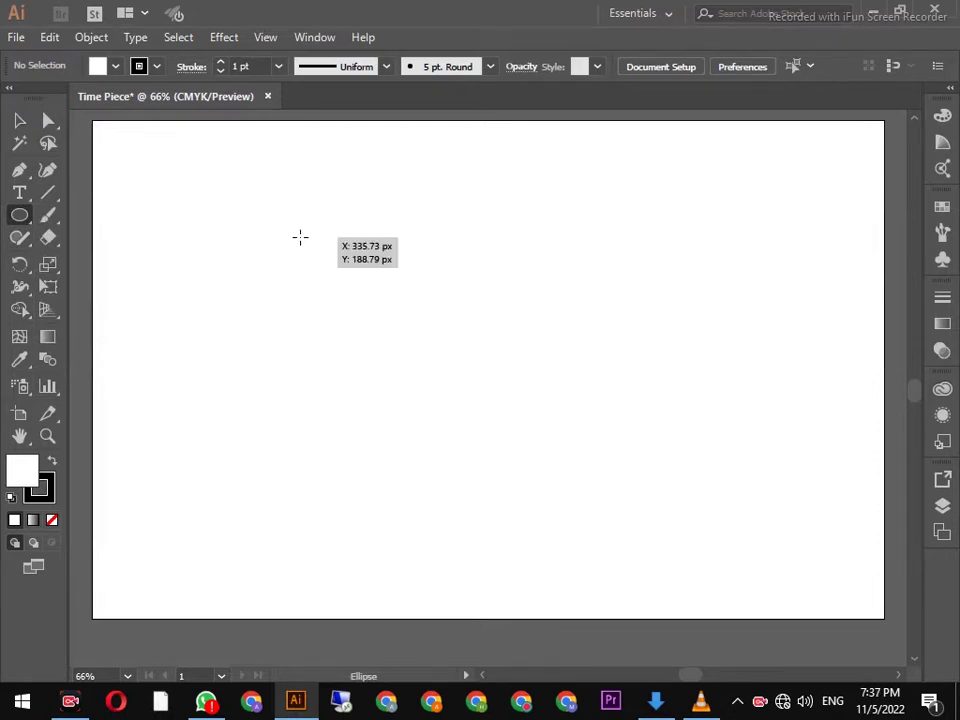
- Draw a large circle and move it up and to the left
drag(300, 236, 590, 438)
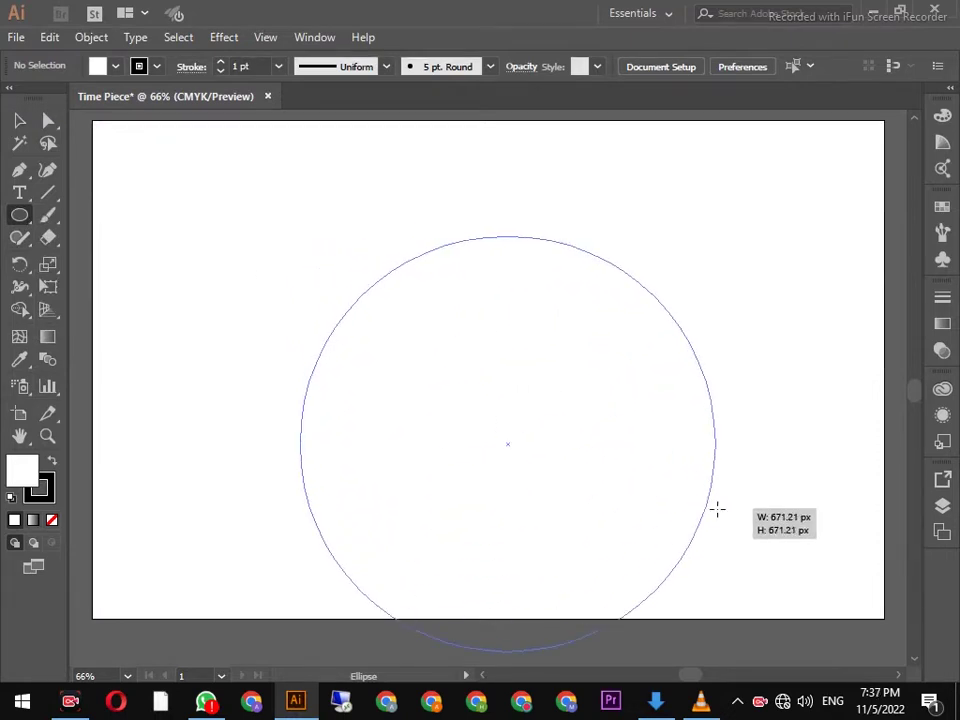
drag(590, 438, 748, 530)
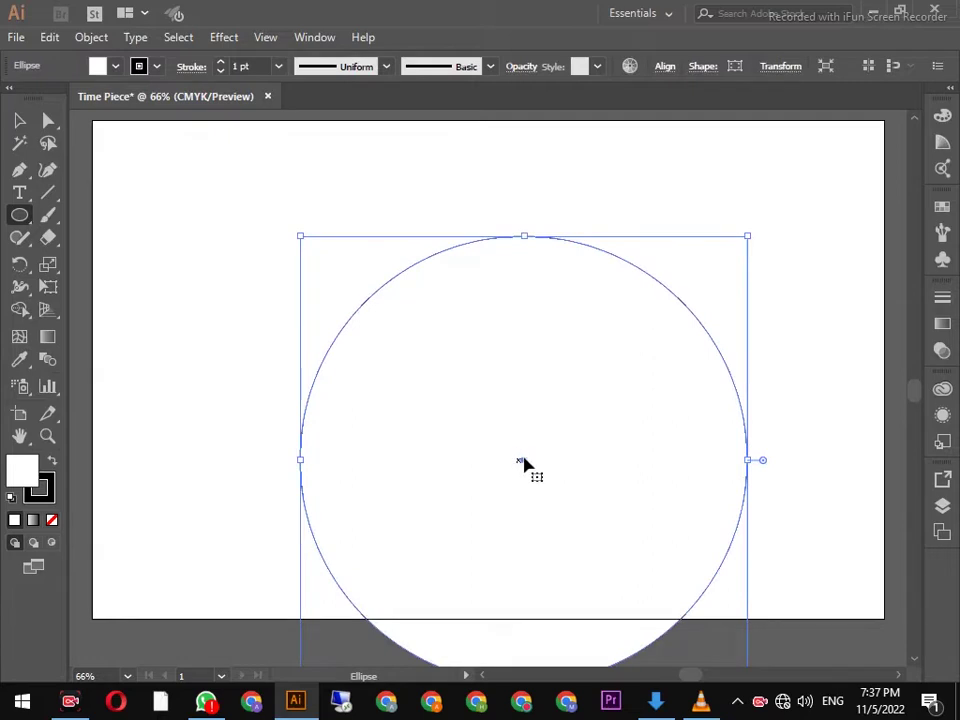
mouse_move(525, 463)
mouse_down()
mouse_move(500, 360)
mouse_move(506, 366)
mouse_up()
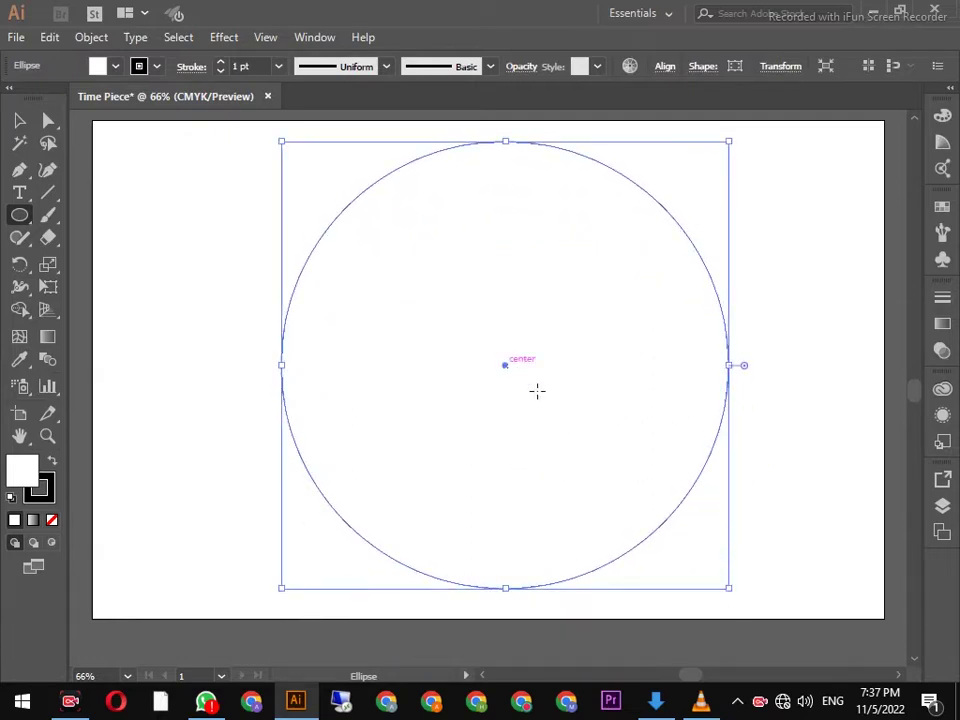
- Give the circle a red 18 pt outline and show the rulers
click(139, 66)
click(156, 67)
click(142, 98)
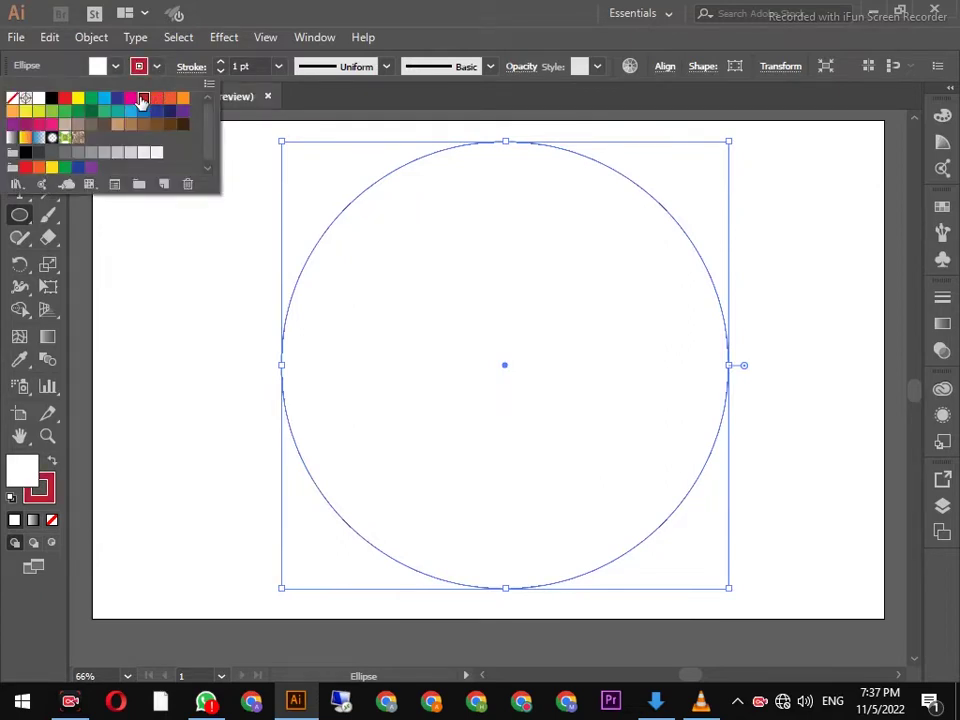
click(277, 67)
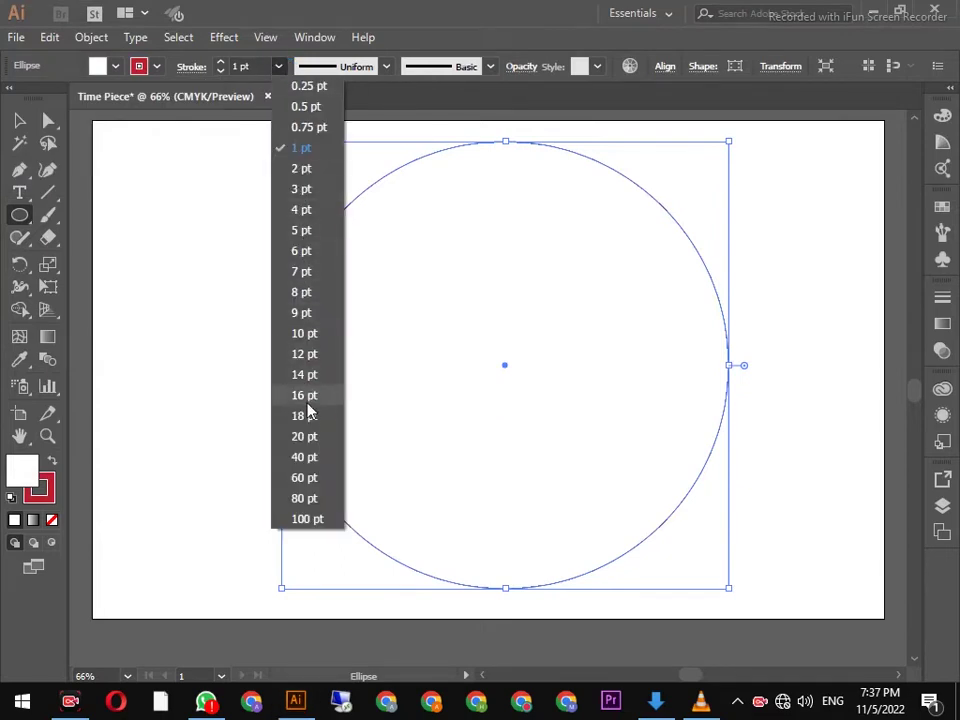
click(305, 415)
key(v)
key(a)
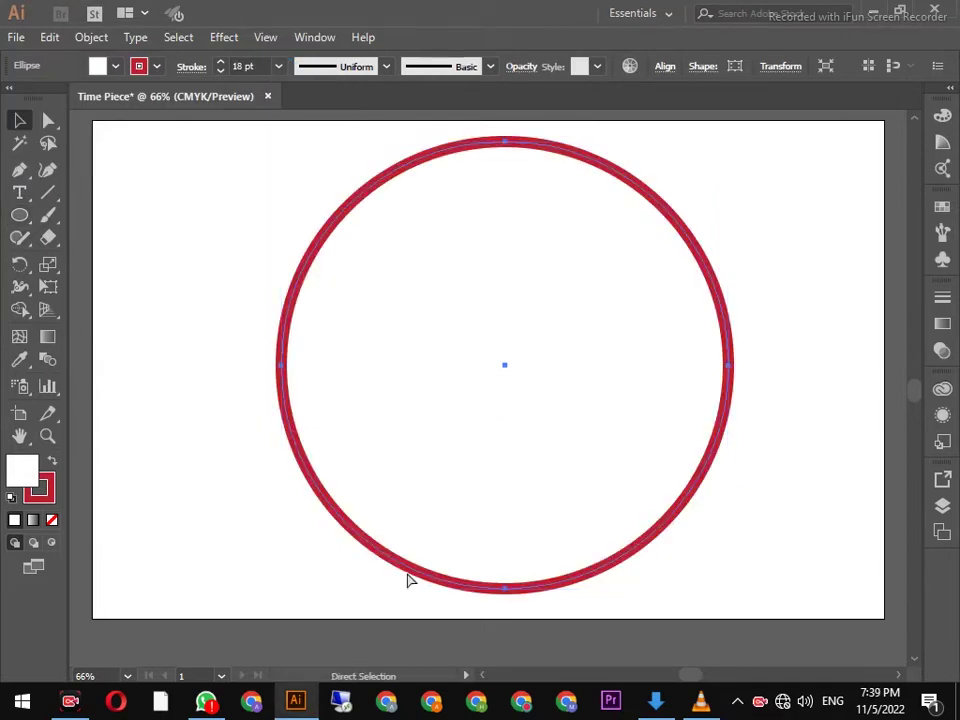
key(ctrl+r)
- Drag a vertical and a horizontal guide crossing at the circle's centre
key(v)
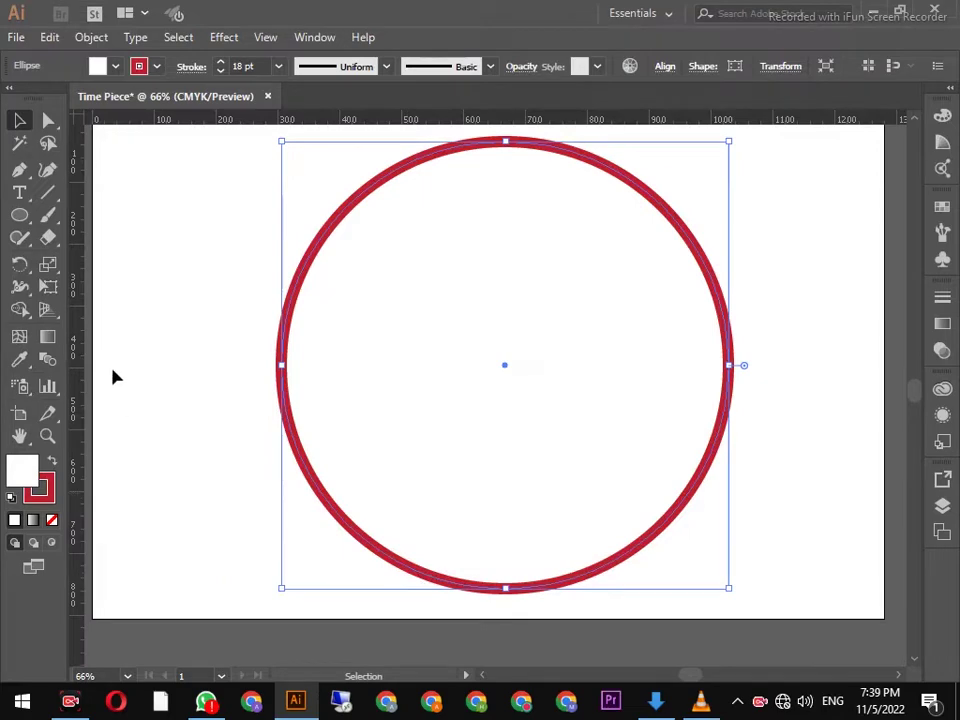
drag(78, 350, 506, 349)
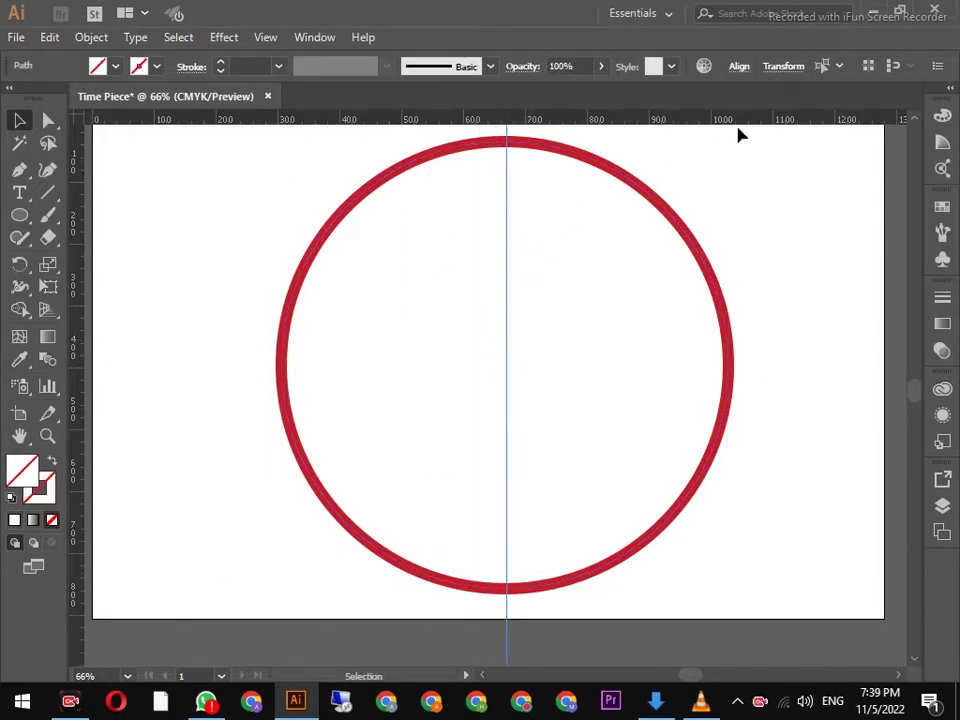
drag(730, 119, 713, 397)
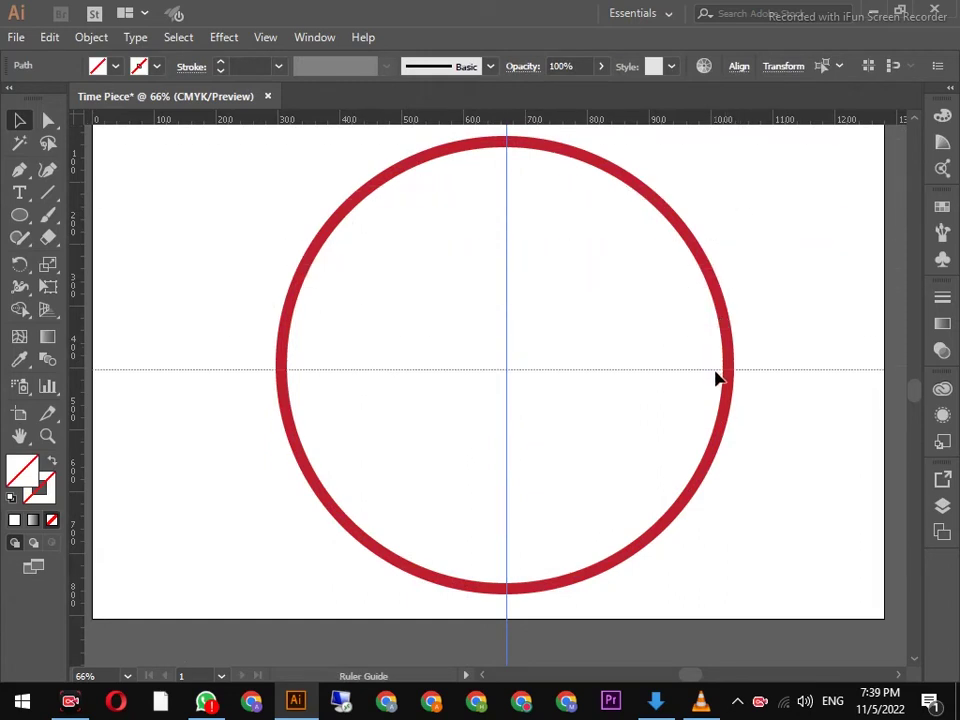
drag(713, 397, 721, 350)
- Center the red circle horizontally and vertically on the artboard
drag(216, 176, 750, 544)
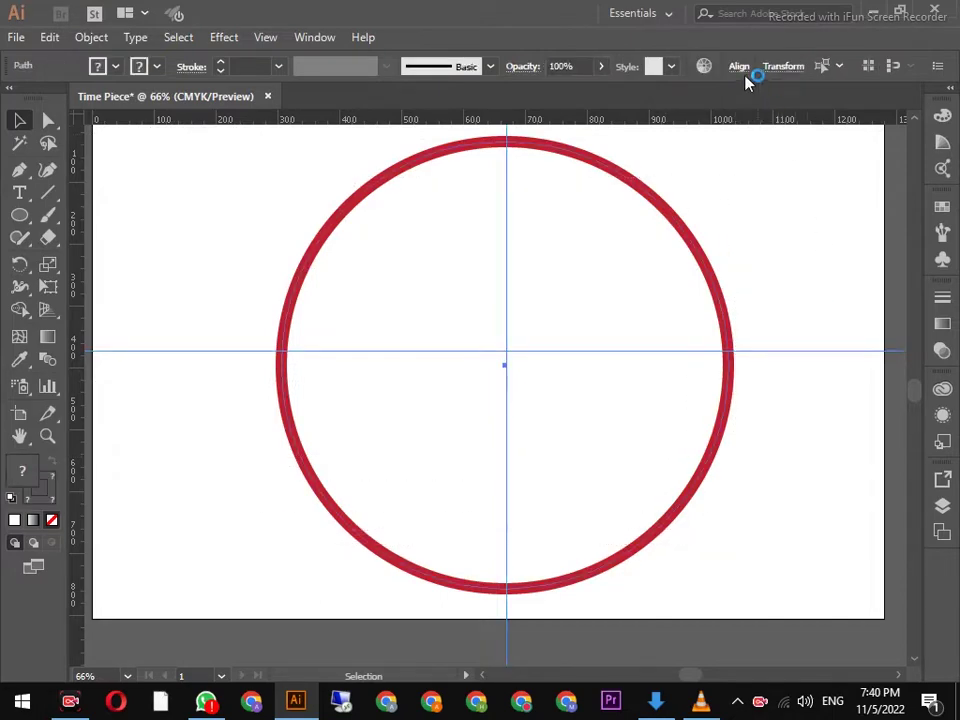
click(736, 72)
click(584, 117)
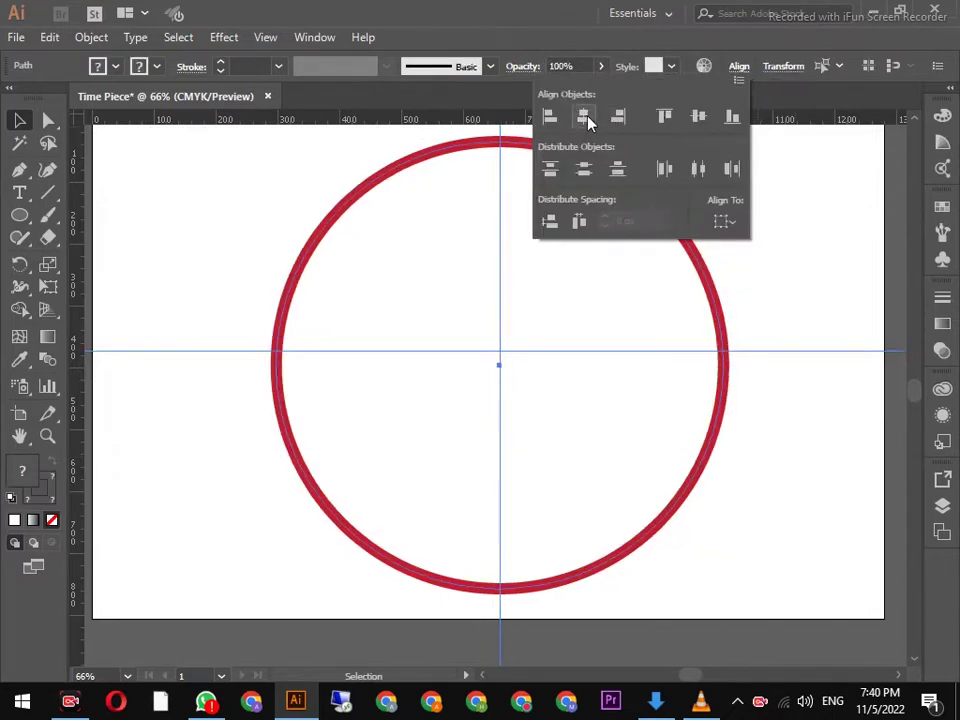
click(698, 117)
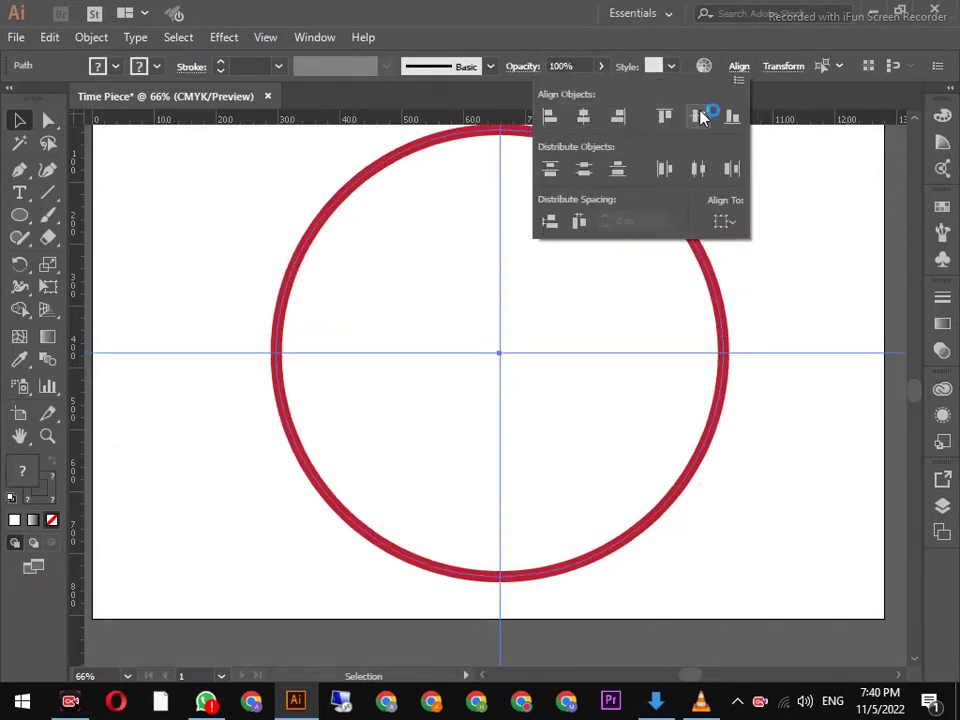
click(804, 298)
- Shrink the circle slightly from a corner handle to about 665 px
scroll(749, 293, up, 1)
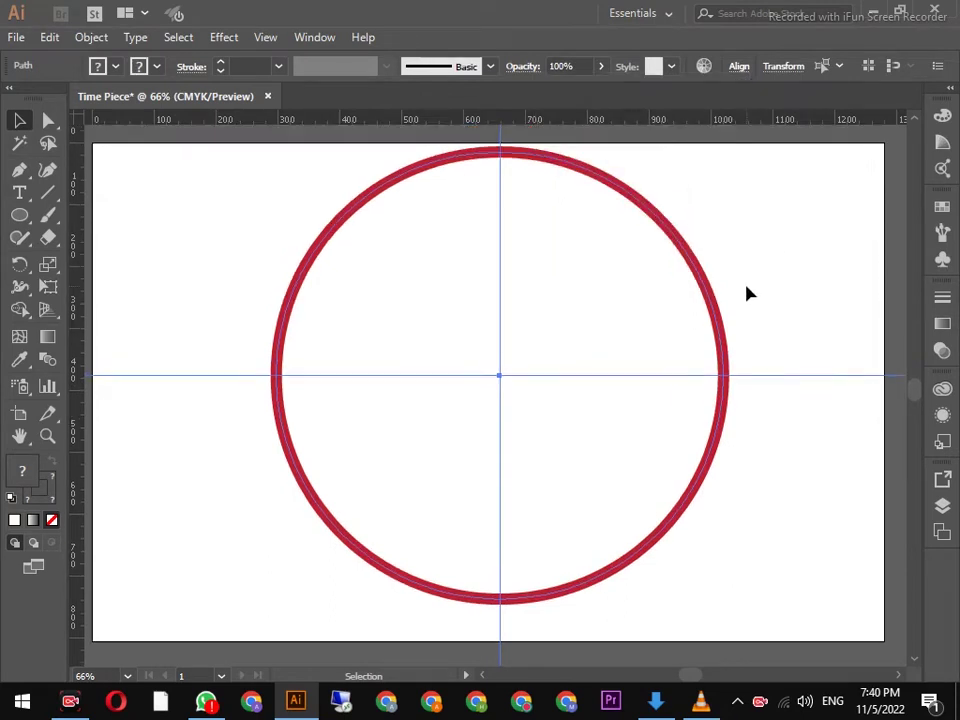
click(488, 161)
click(253, 167)
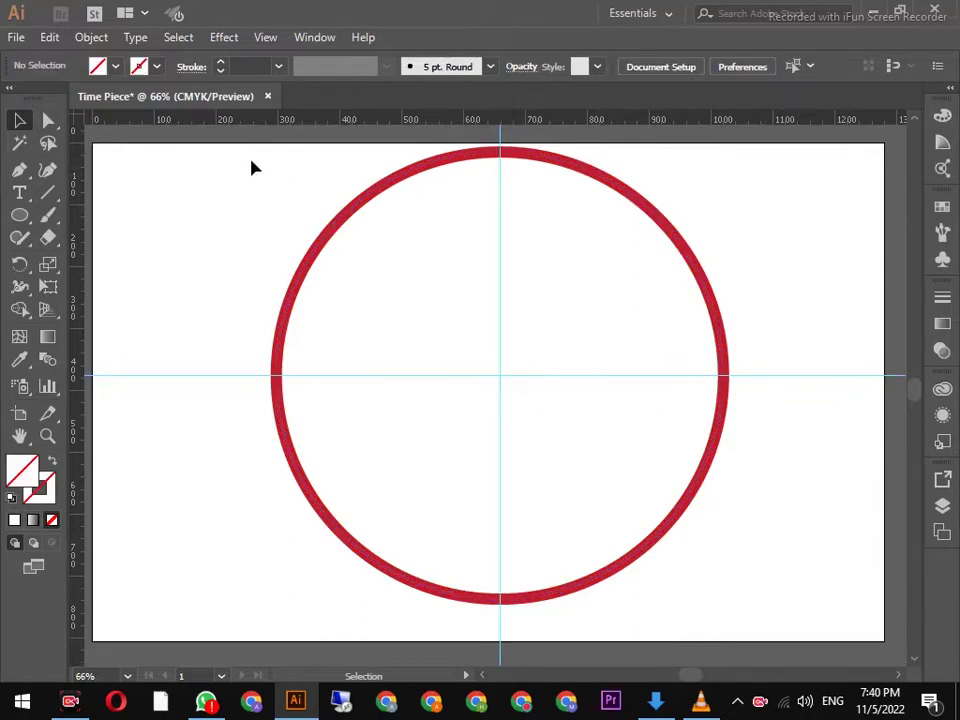
click(347, 213)
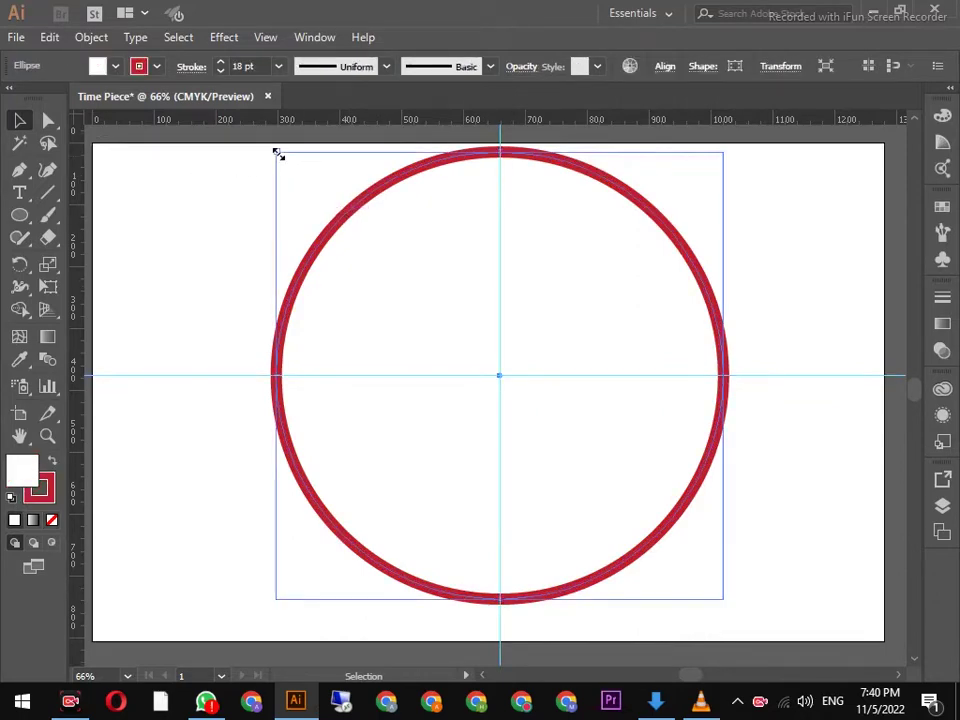
mouse_move(278, 153)
mouse_down()
mouse_move(297, 175)
mouse_move(294, 167)
mouse_up()
click(768, 261)
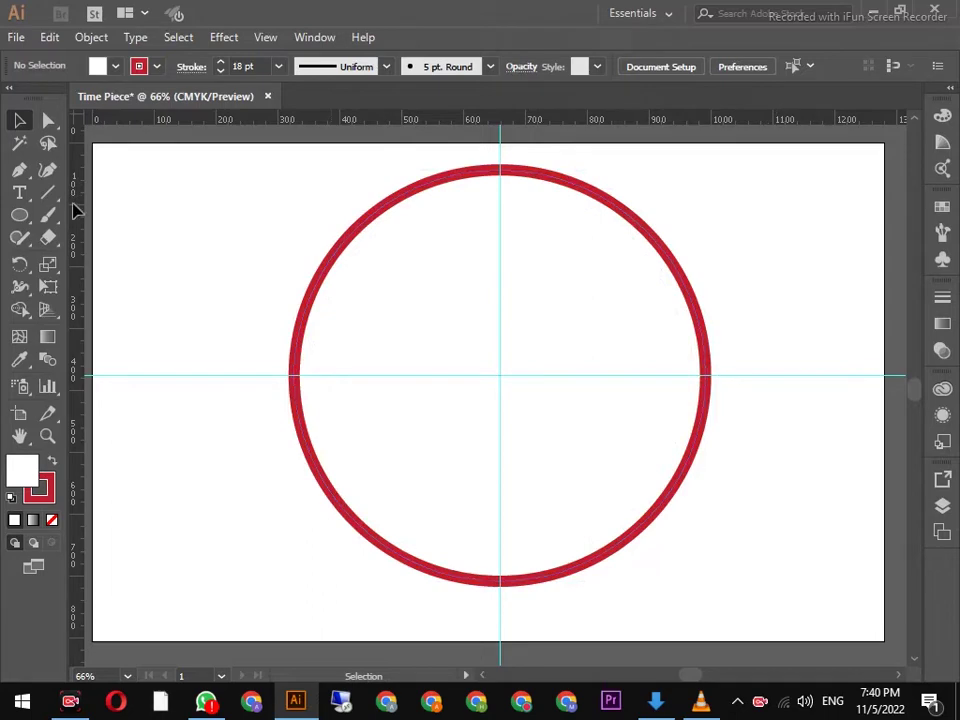
- Draw a thin rectangle tick marker at the top of the circle
drag(18, 214, 80, 214)
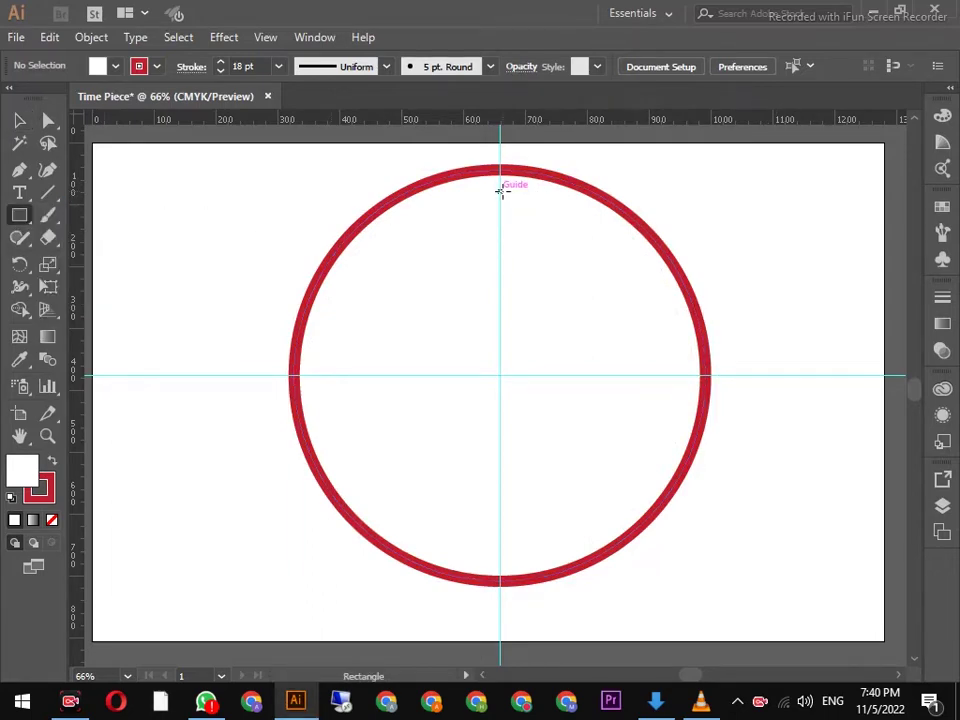
drag(496, 179, 501, 218)
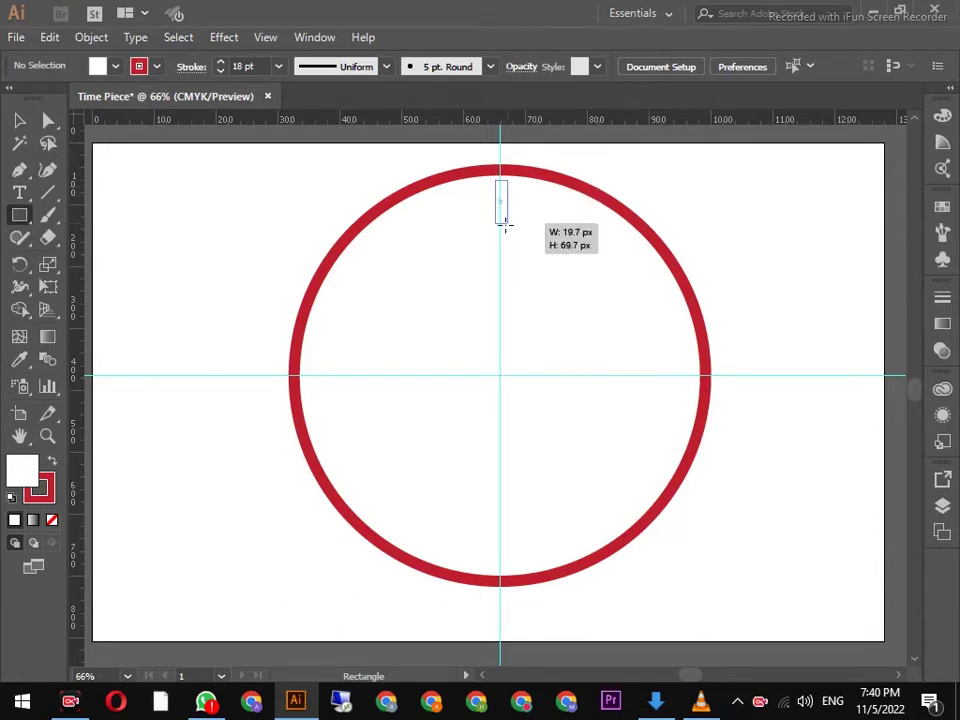
drag(501, 218, 506, 226)
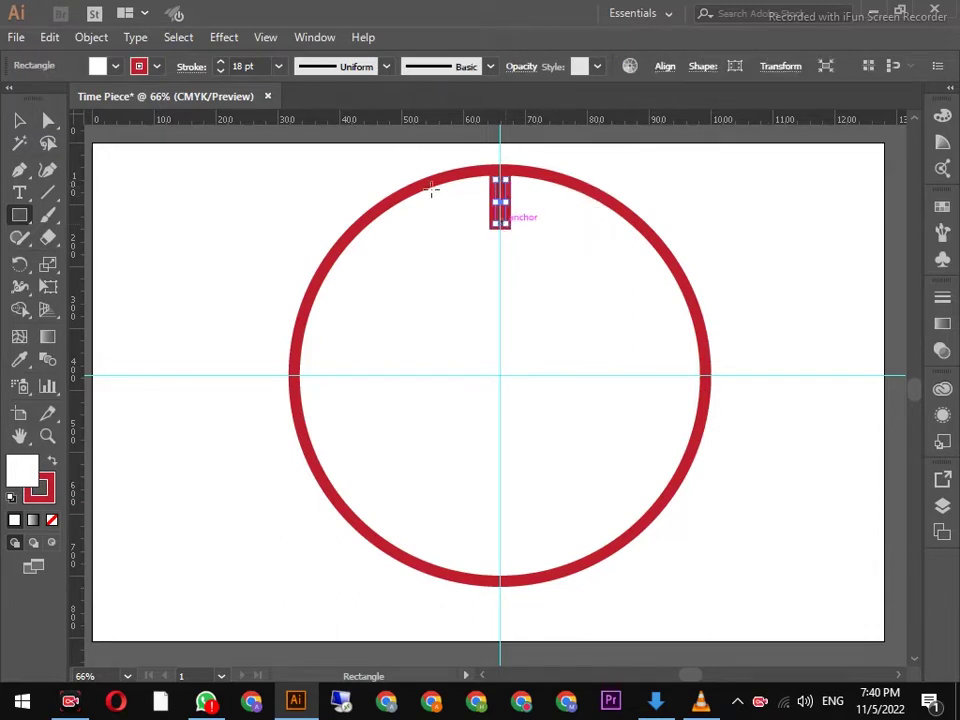
- Give the marker a black fill with no stroke, then deselect it
click(157, 67)
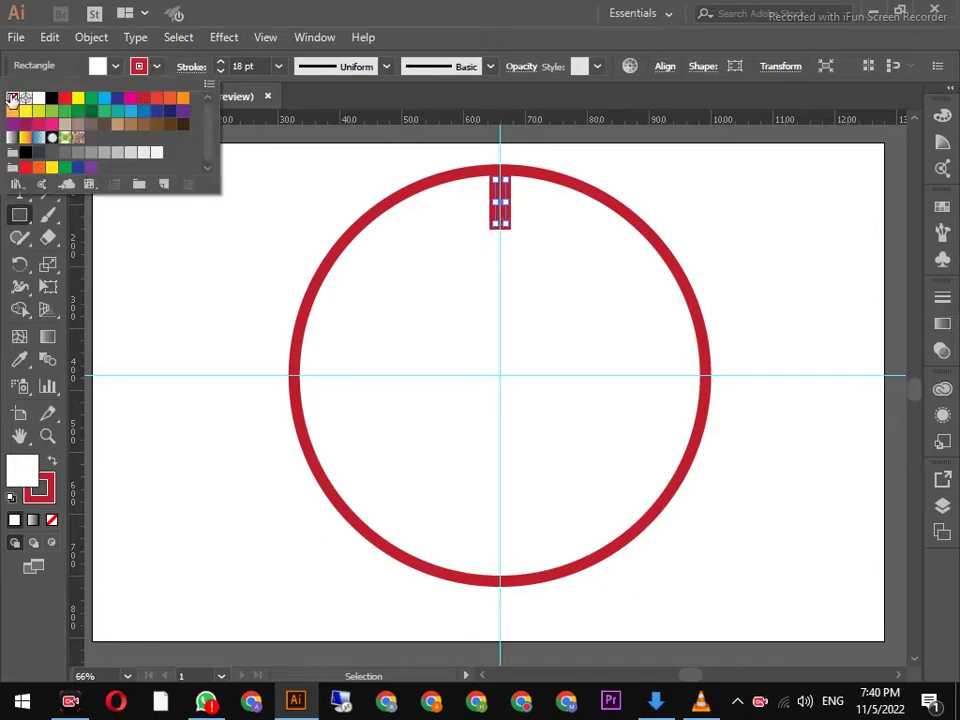
click(13, 97)
click(115, 66)
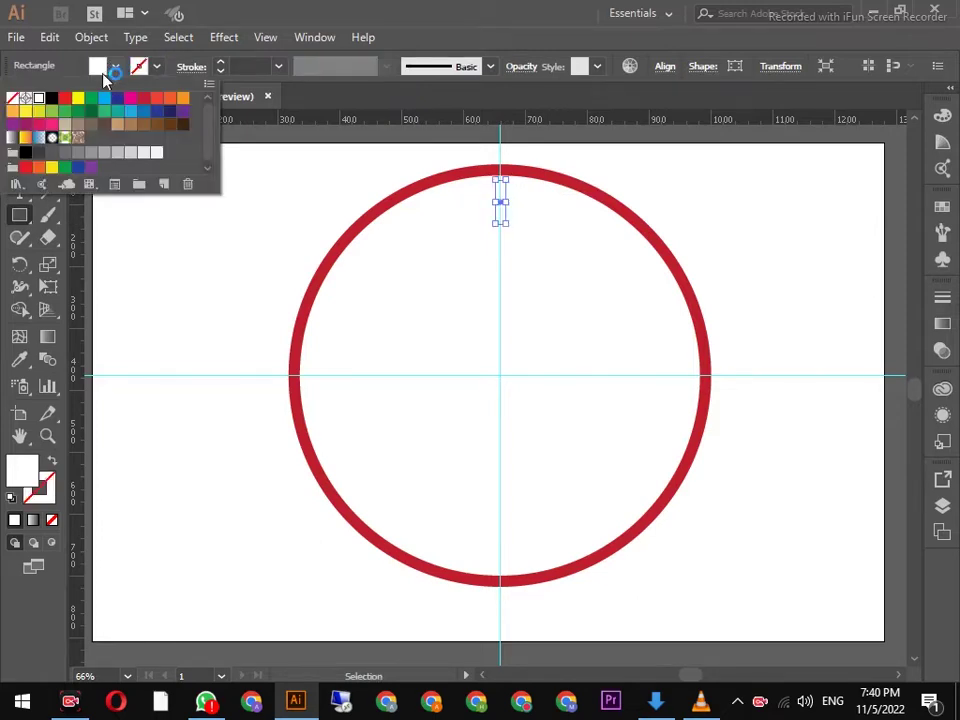
click(51, 97)
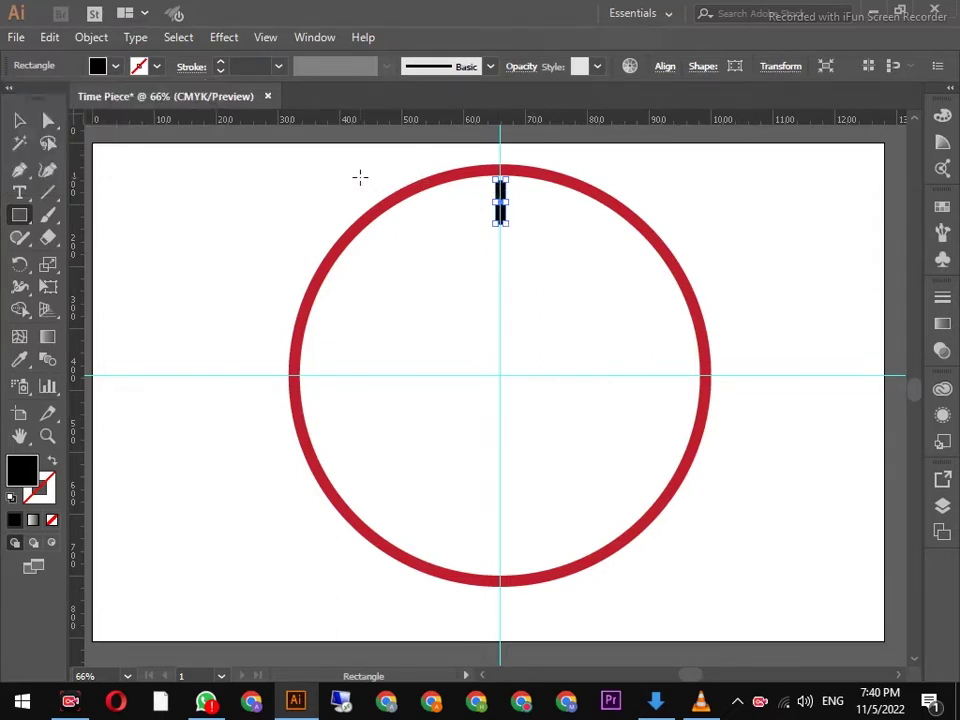
click(30, 122)
click(296, 225)
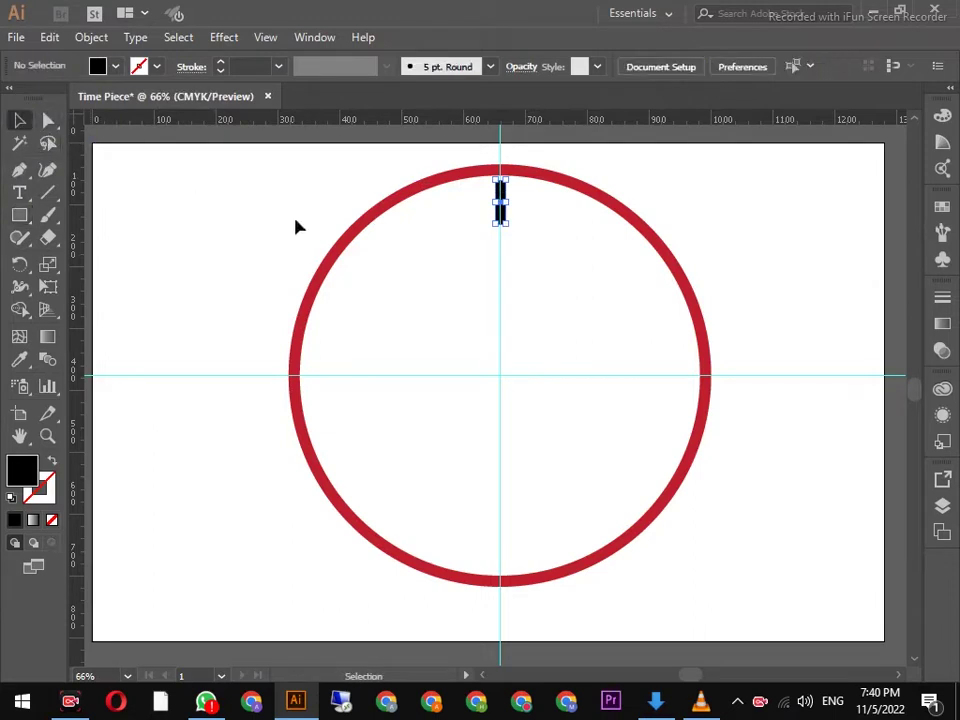
- Zoom in, move the black marker up against the ring's inner edge, then fit the view
scroll(512, 228, up, 1)
scroll(505, 214, up, 1)
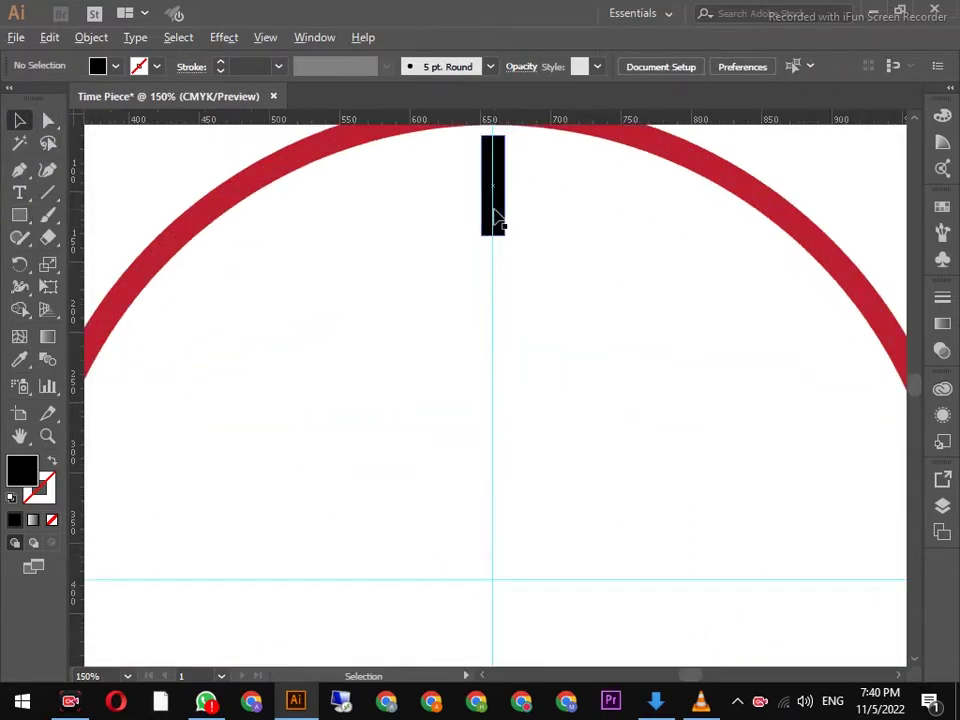
scroll(492, 210, up, 1)
scroll(491, 230, up, 1)
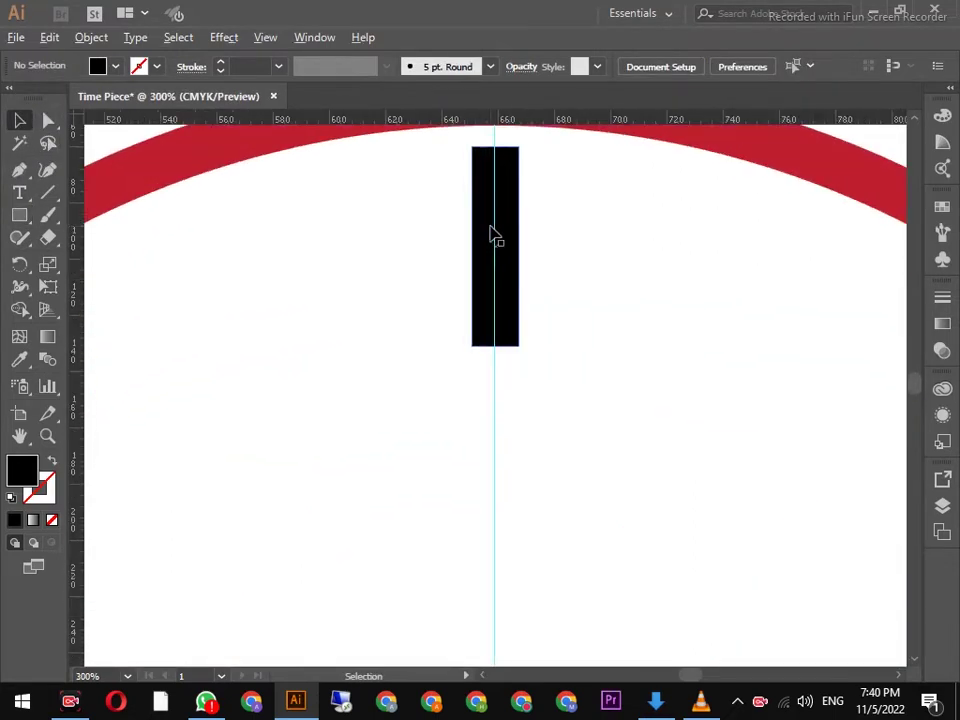
scroll(506, 240, up, 1)
drag(497, 300, 497, 281)
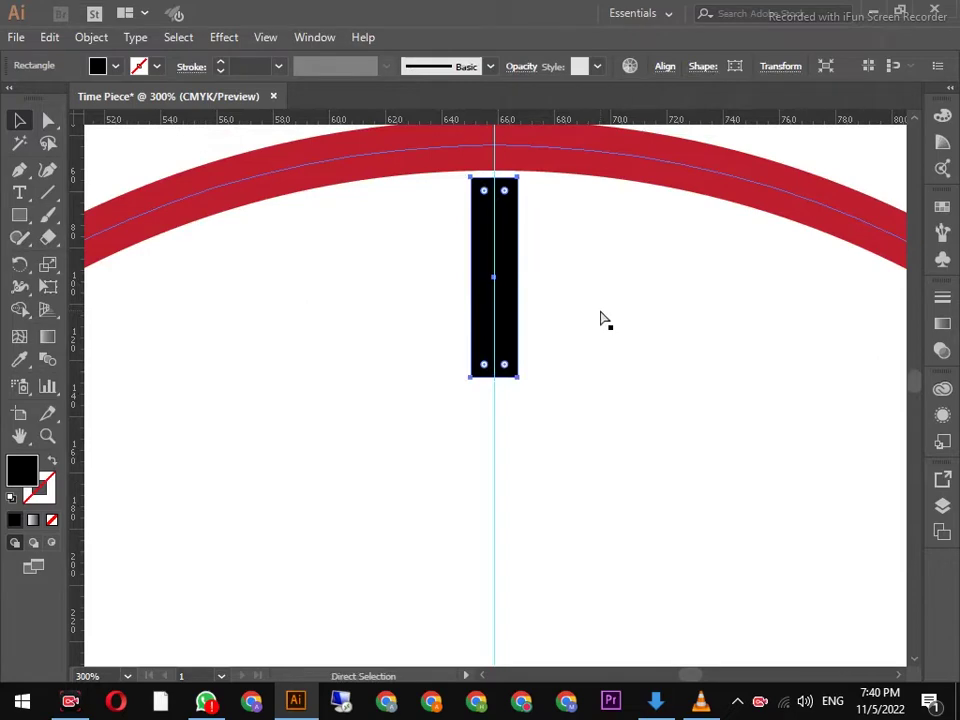
key(ctrl+0)
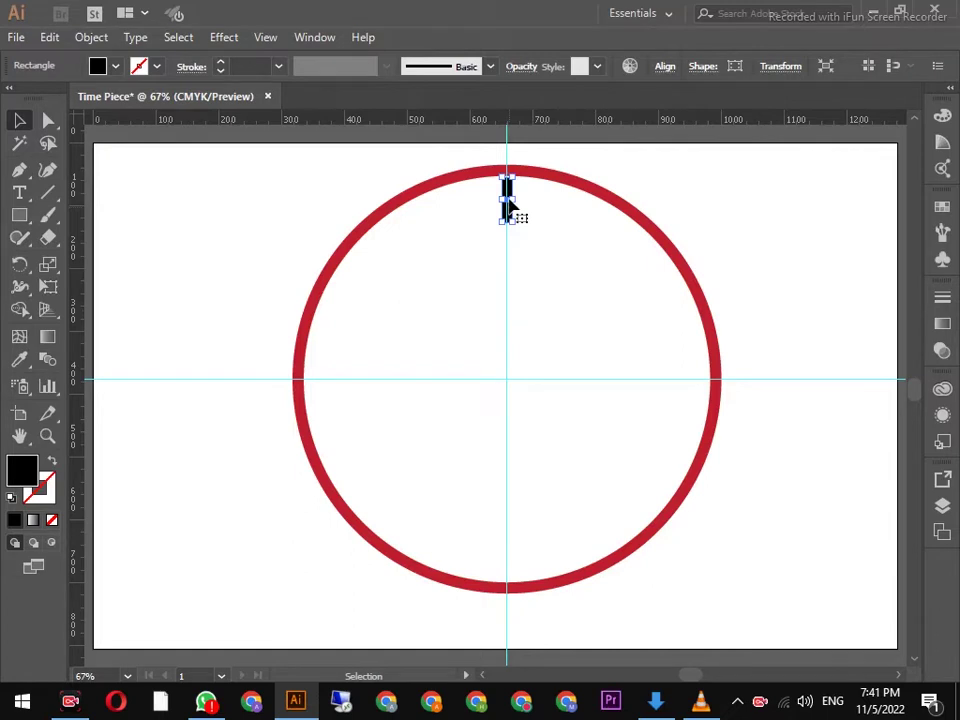
- Copy the marker around the guide intersection in 30° steps, repeating with Ctrl+D
click(20, 265)
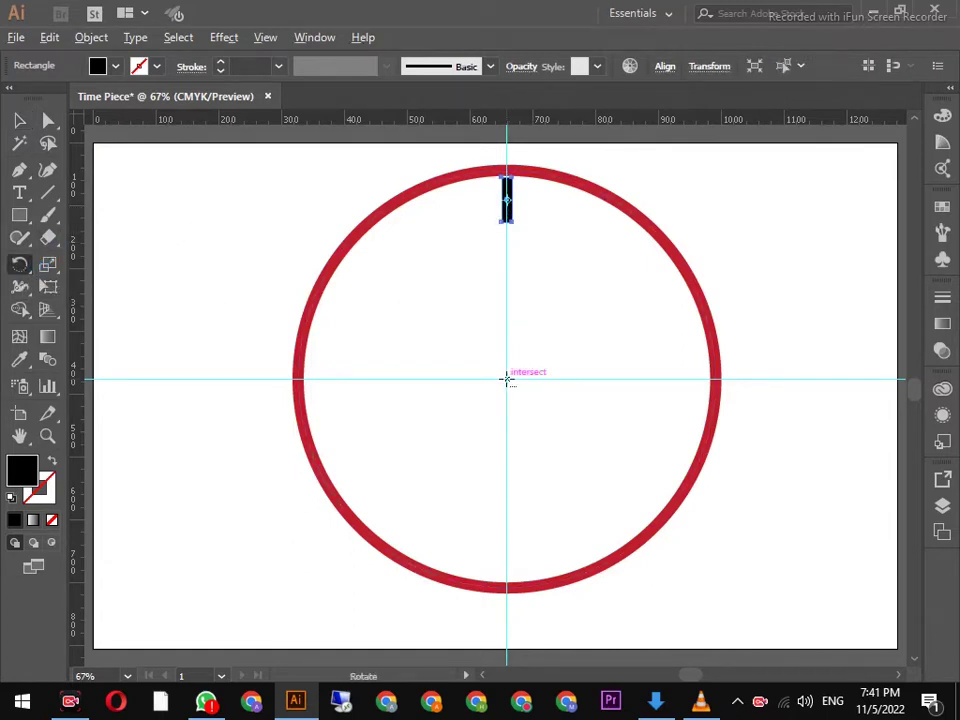
alt+click(506, 378)
text(30)
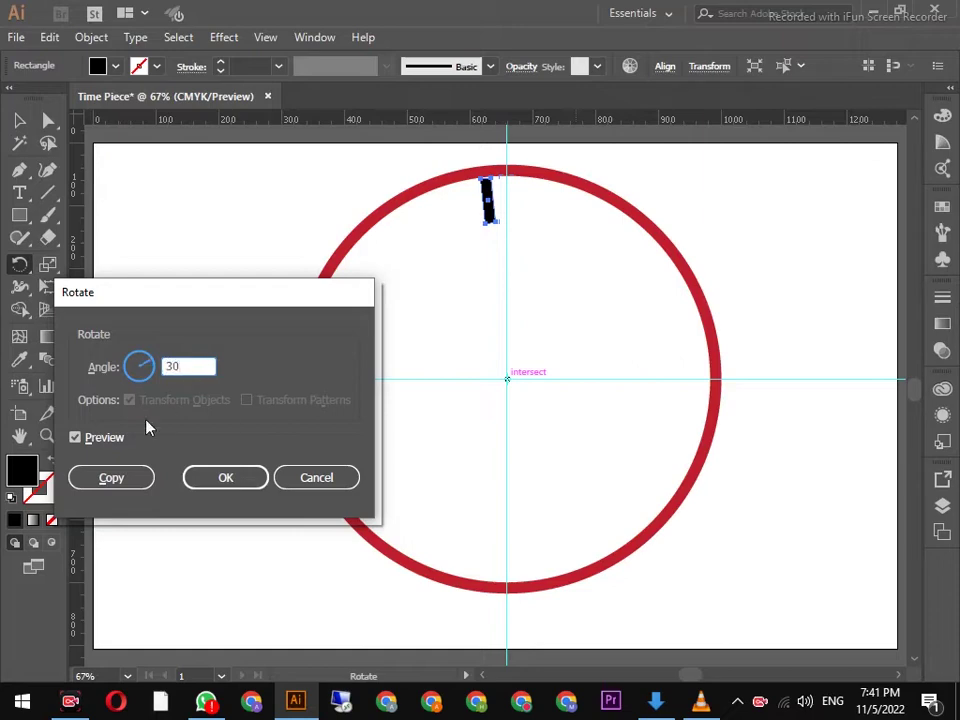
click(111, 478)
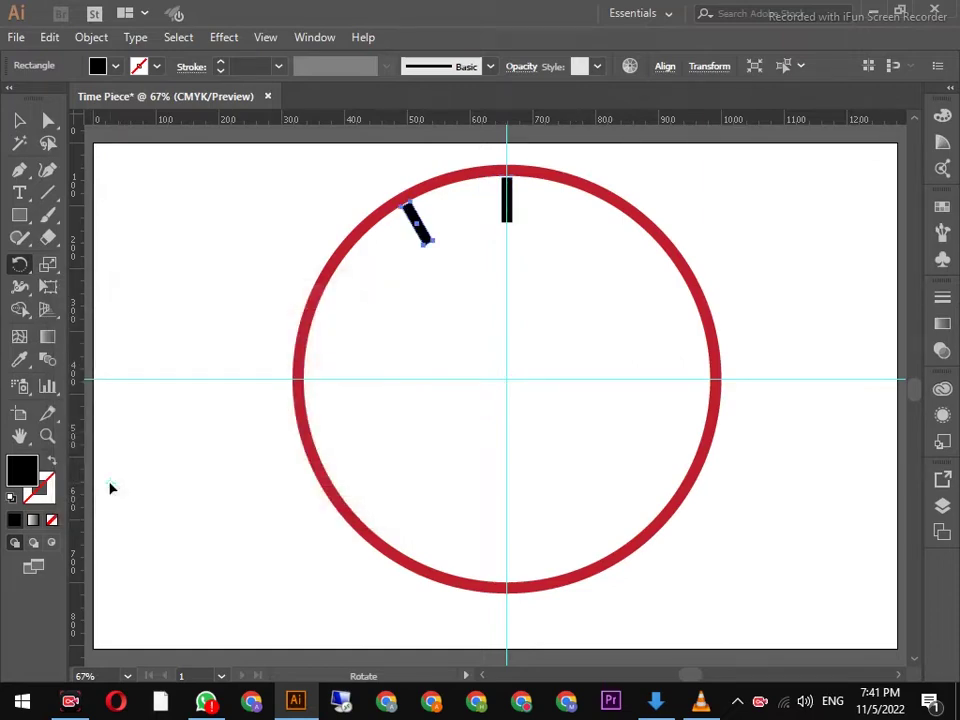
key(ctrl+d)
key(ctrl+d)
key(ctrl+d)
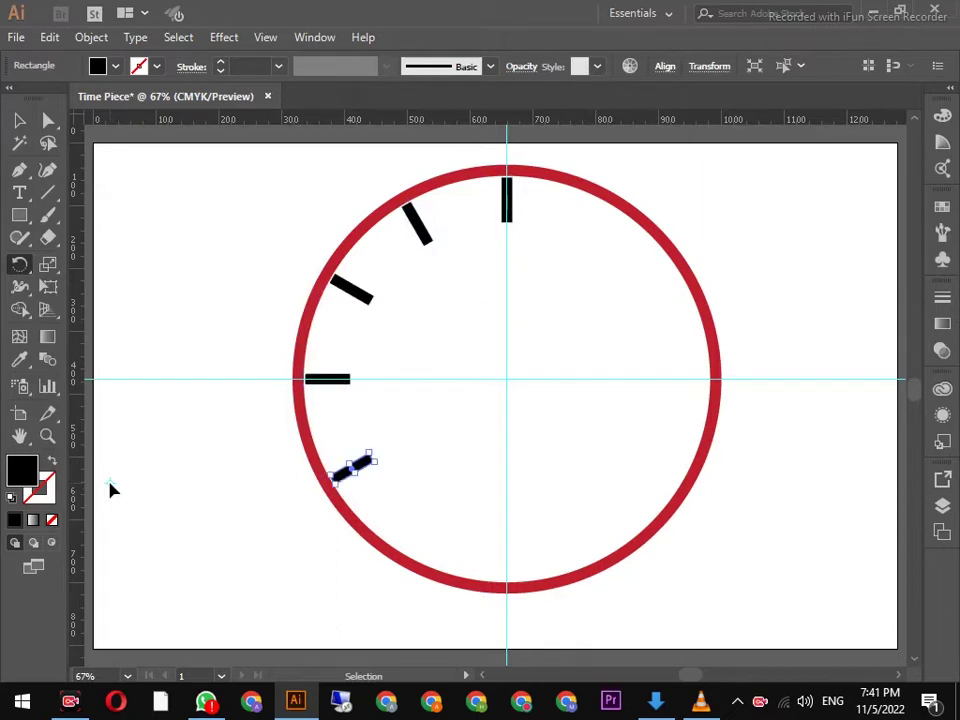
key(ctrl+d)
key(ctrl+d)
key(ctrl+d)
key(ctrl+d)
key(ctrl+d)
key(ctrl+d)
key(ctrl+d)
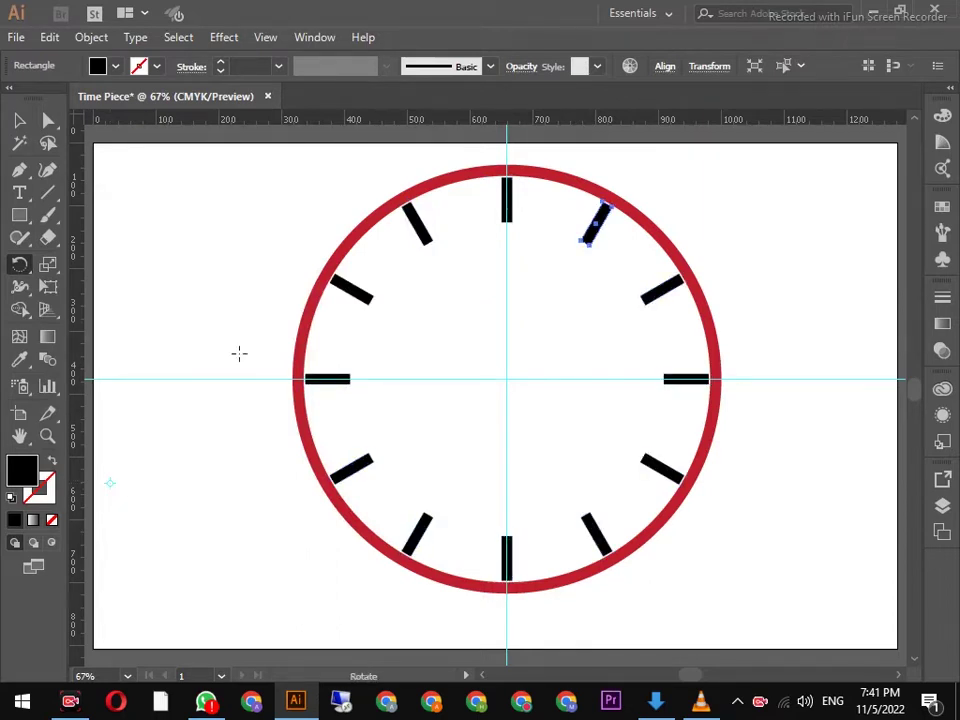
- Zoom in and select the 12 o'clock tick
key(v)
scroll(517, 168, up, 3)
click(478, 248)
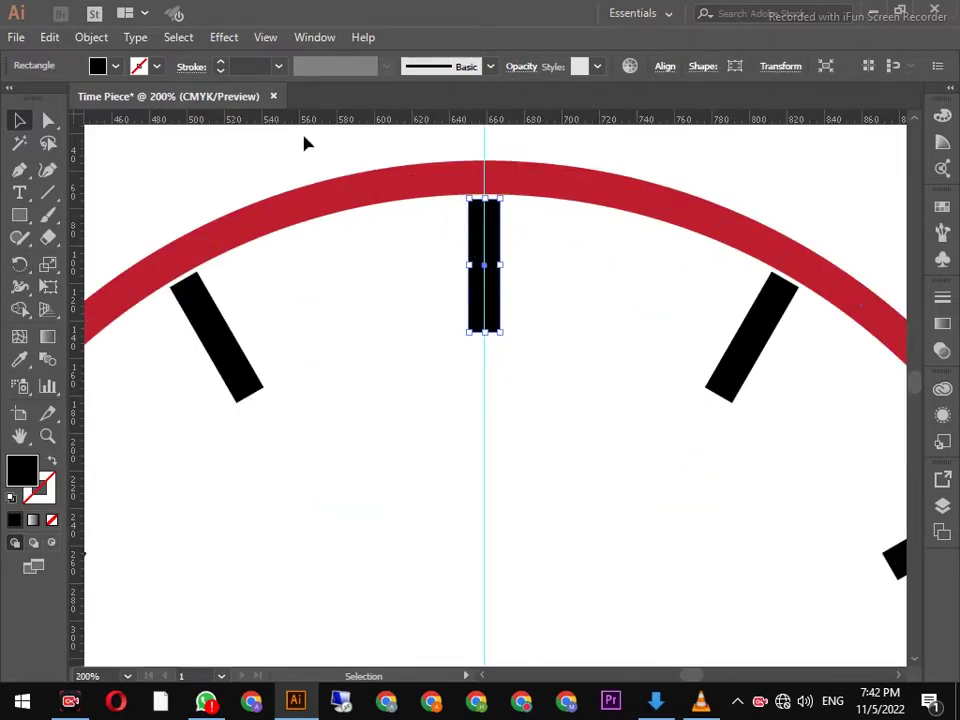
- Paste a copy of the 12 o'clock tick in place and shrink it narrower and shorter
click(46, 37)
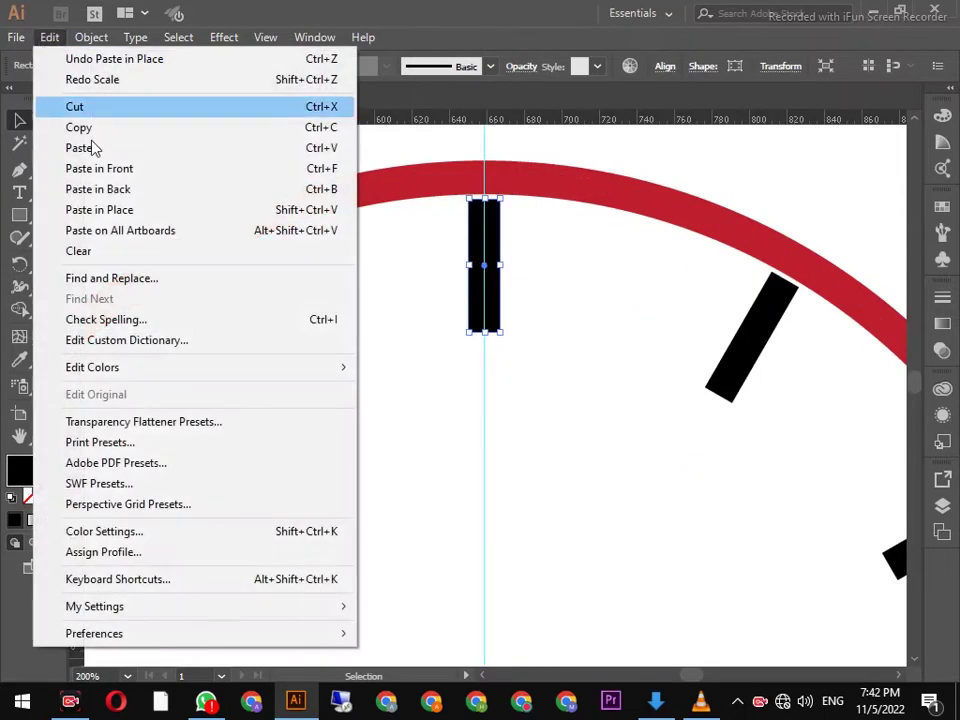
click(97, 130)
click(49, 37)
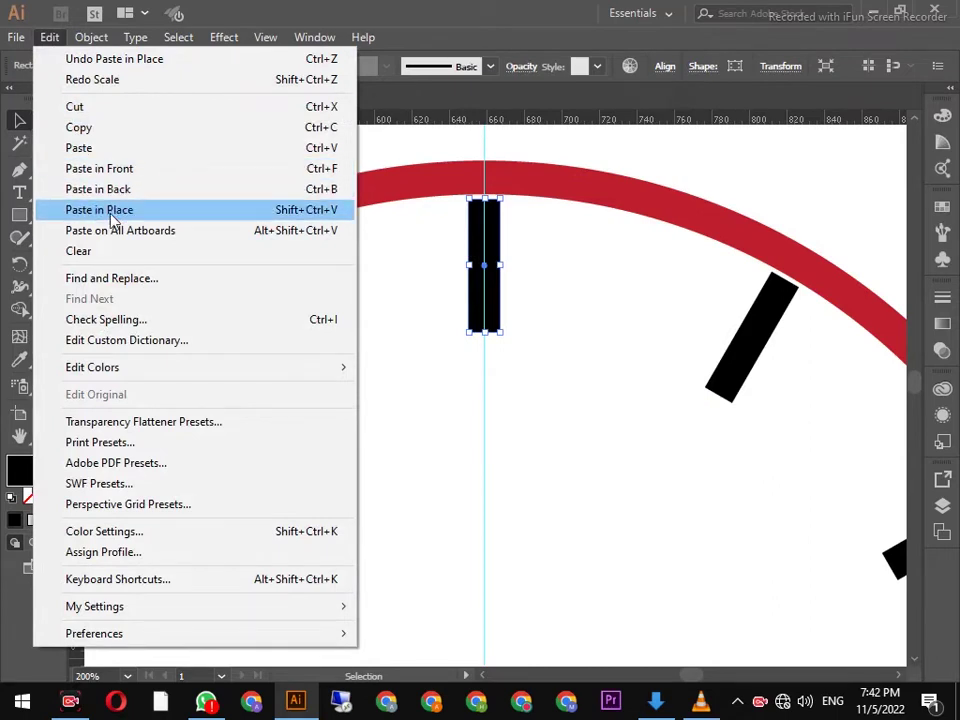
click(108, 211)
drag(470, 198, 476, 222)
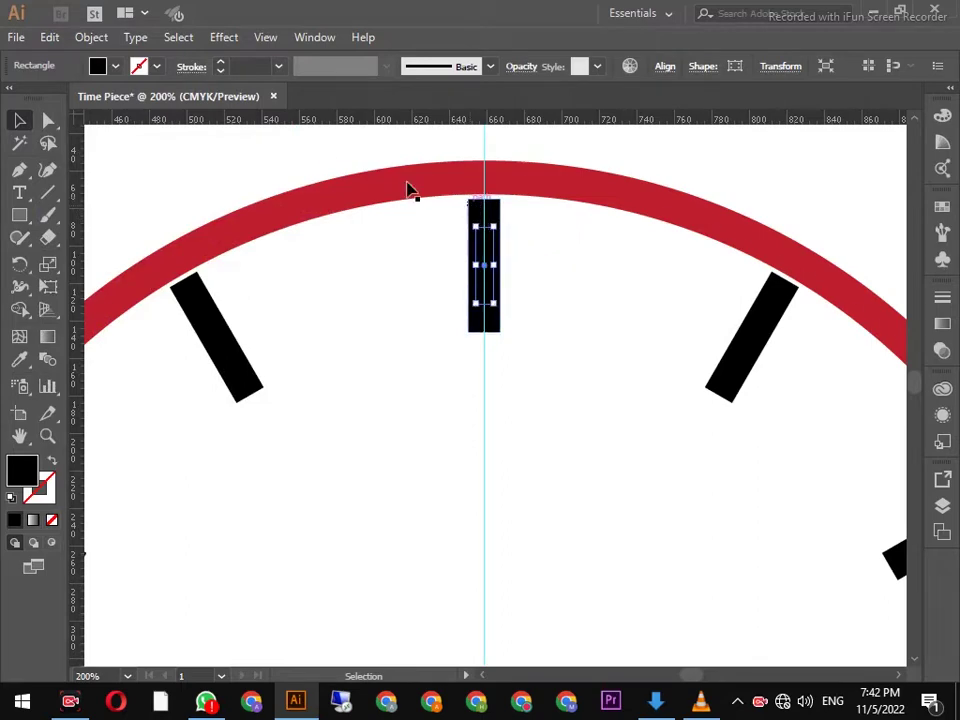
- Fill the small tick with dark grey 353233 and move it up to the rim
double_click(24, 475)
click(70, 572)
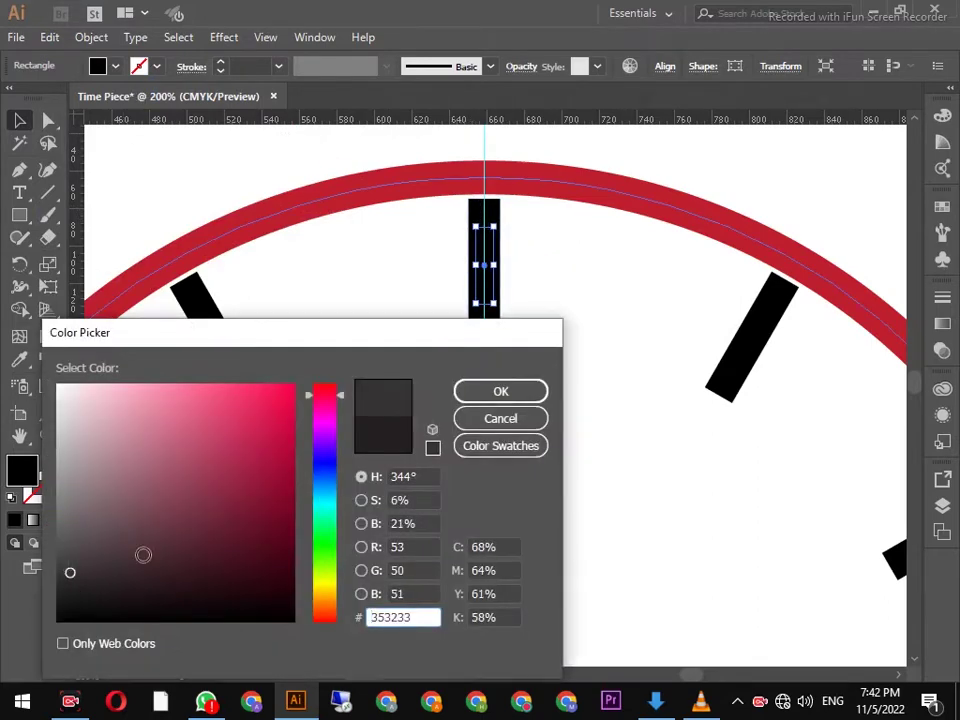
click(492, 396)
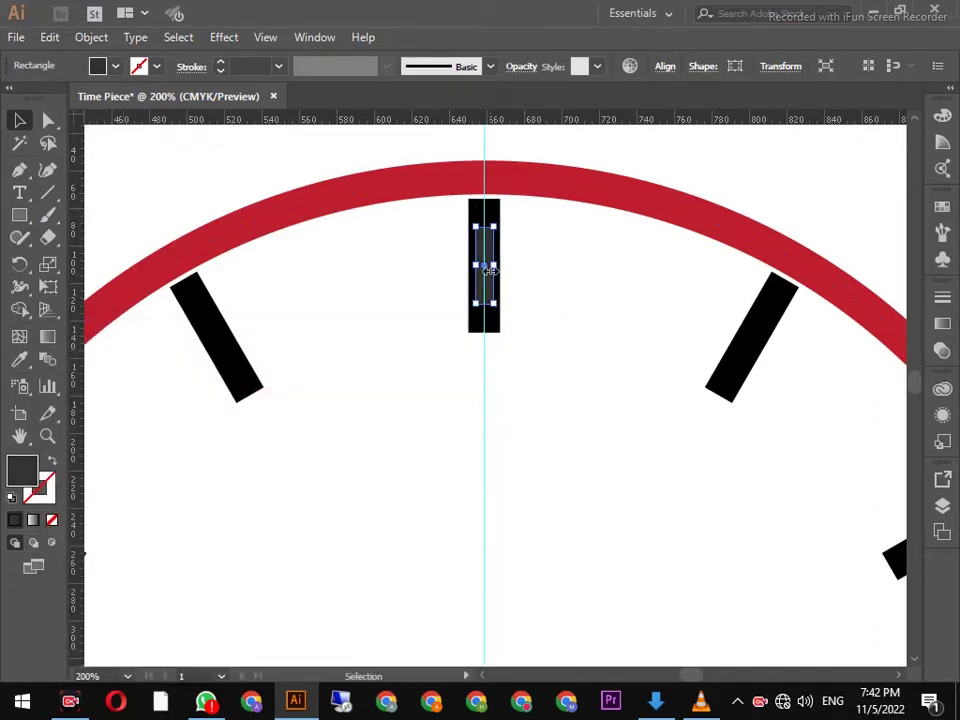
drag(486, 267, 485, 250)
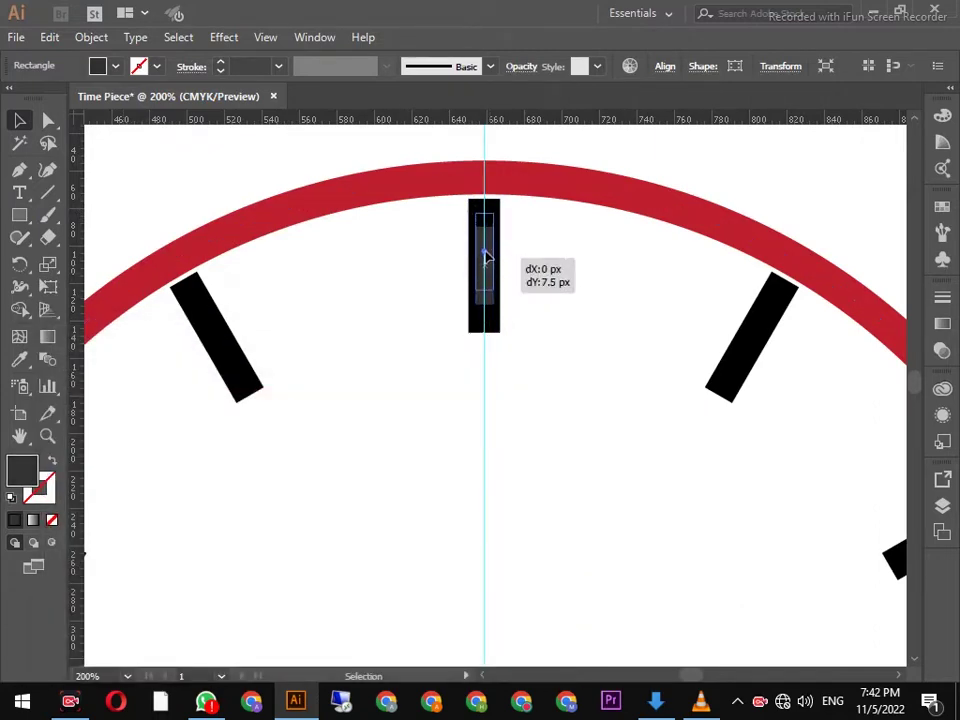
drag(486, 252, 485, 244)
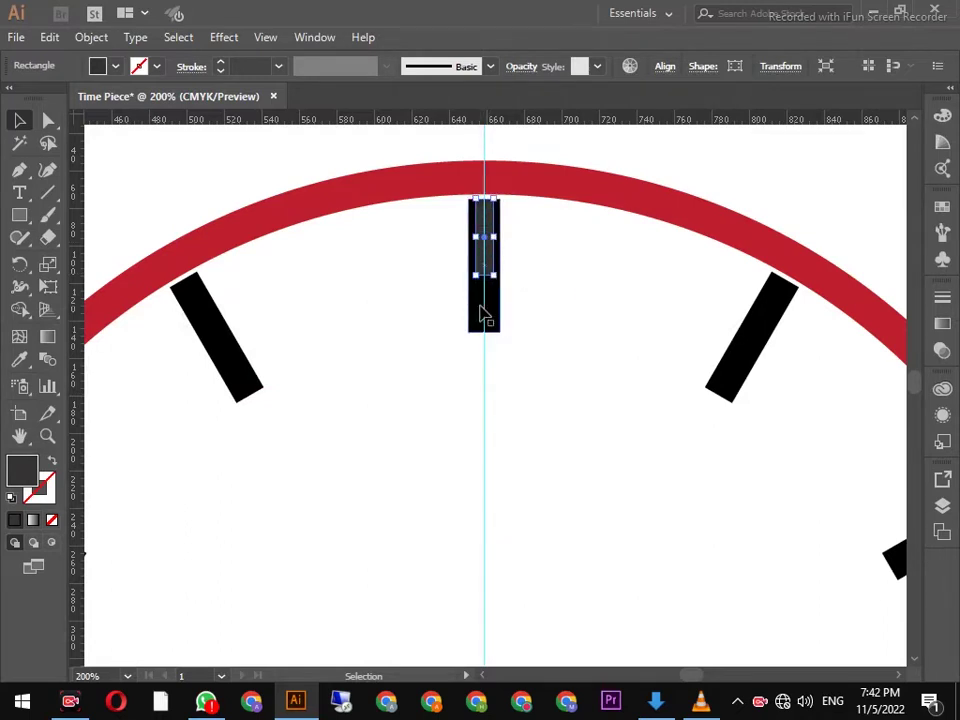
key(a)
key(ctrl+0)
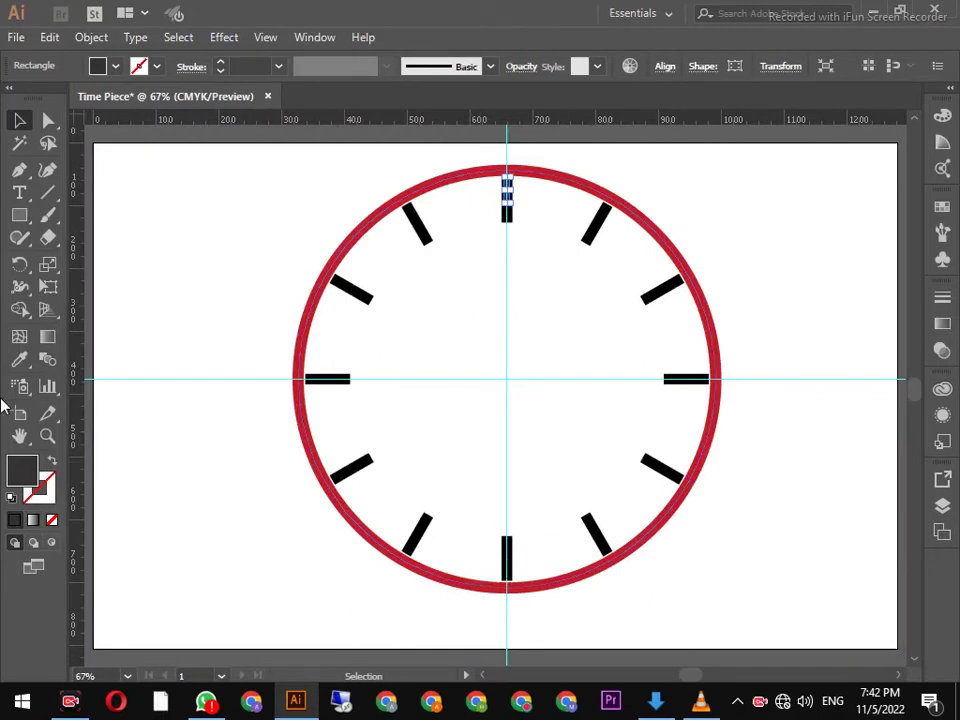
- Copy the small tick around the clock centre in 6° steps, repeating with Ctrl+D
key(r)
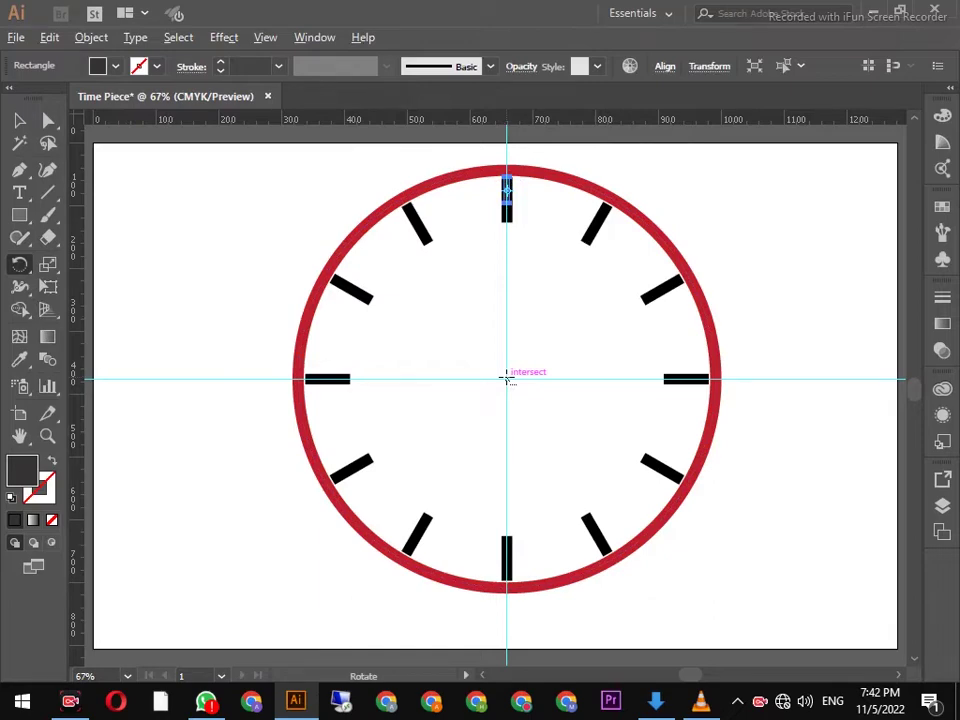
alt+click(507, 378)
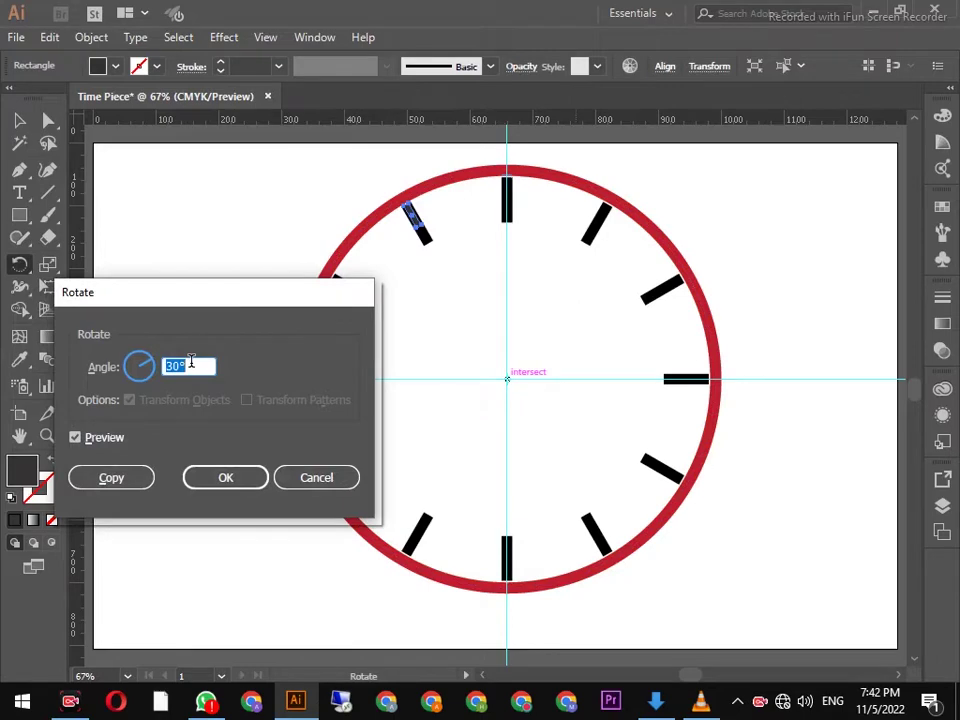
key(BackSpace)
click(86, 478)
key(ctrl+d)
key(ctrl+d)
key(ctrl+d)
key(ctrl+d)
key(ctrl+d)
key(ctrl+d)
key(ctrl+d)
key(ctrl+d)
key(ctrl+d)
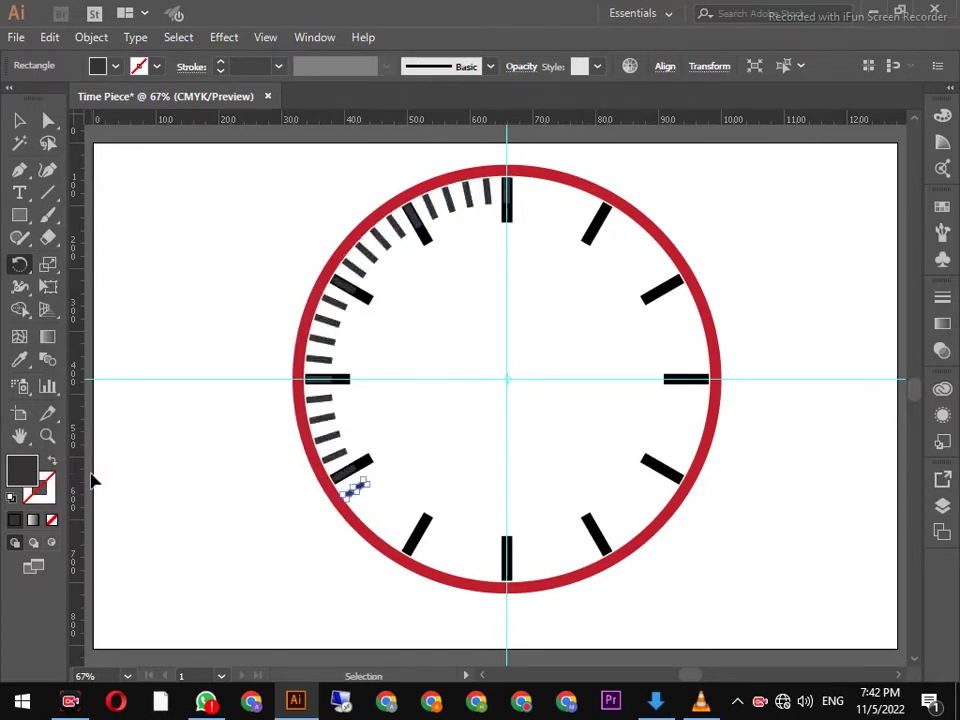
key(ctrl+d)
key(ctrl+d)
key(ctrl+d)
key(ctrl+d)
key(ctrl+d)
key(ctrl+d)
key(ctrl+d)
key(ctrl+d)
key(ctrl+d)
key(ctrl+d)
key(ctrl+d)
key(ctrl+d)
key(ctrl+d)
key(ctrl+d)
key(ctrl+d)
key(ctrl+d)
key(ctrl+d)
key(ctrl+d)
key(ctrl+d)
key(ctrl+d)
key(ctrl+d)
key(ctrl+d)
key(ctrl+d)
key(ctrl+d)
key(v)
scroll(505, 228, up, 1)
- Check the ticks at 10, 7, 6, 5 and 2 o'clock, then set the fill to None
key(ctrl+shift+a)
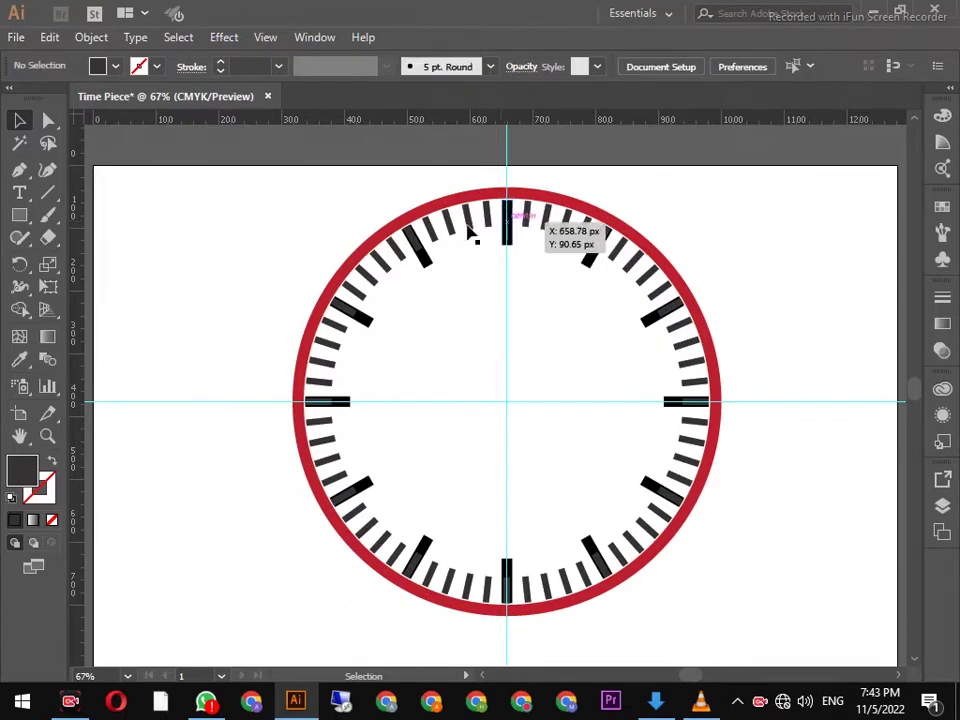
click(348, 316)
key(ctrl+shift+a)
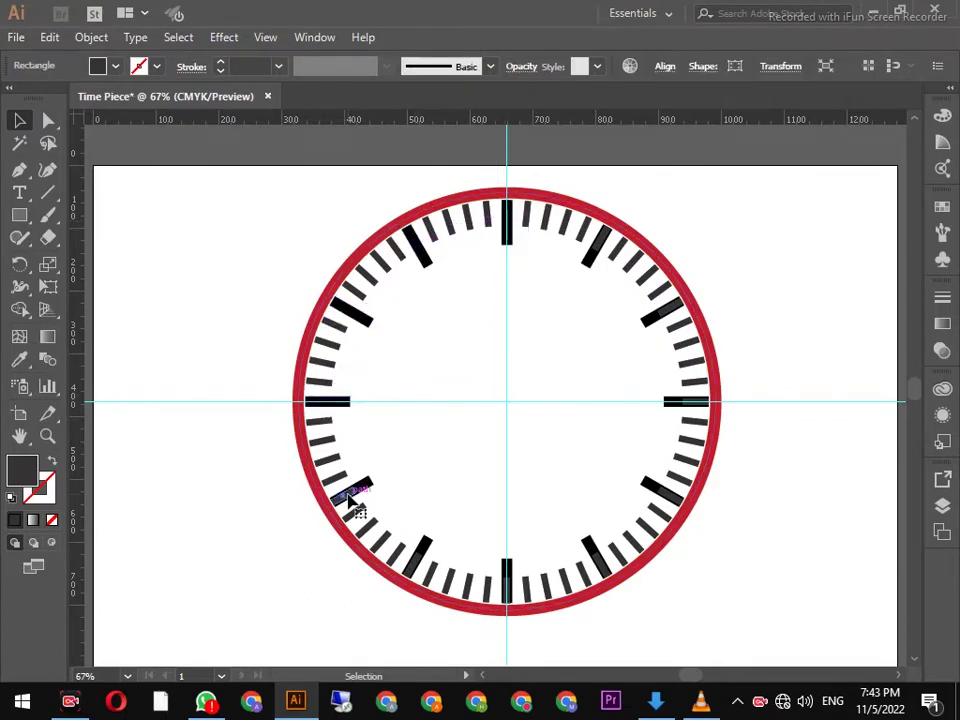
click(420, 558)
key(ctrl+shift+a)
click(524, 582)
key(ctrl+shift+a)
click(600, 563)
key(ctrl+shift+a)
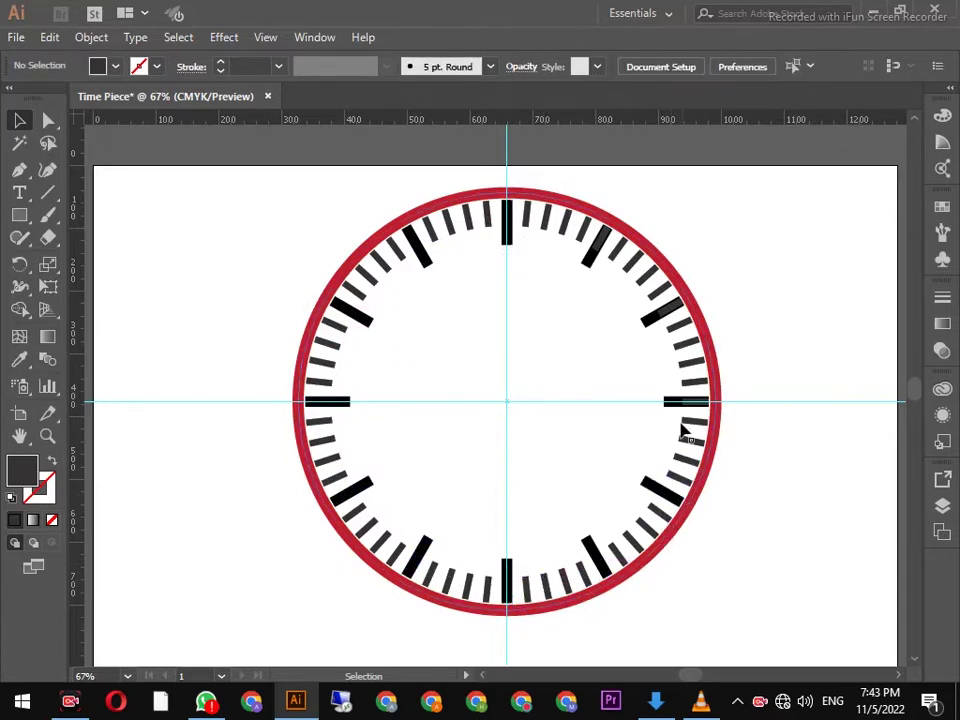
click(668, 314)
key(ctrl+shift+a)
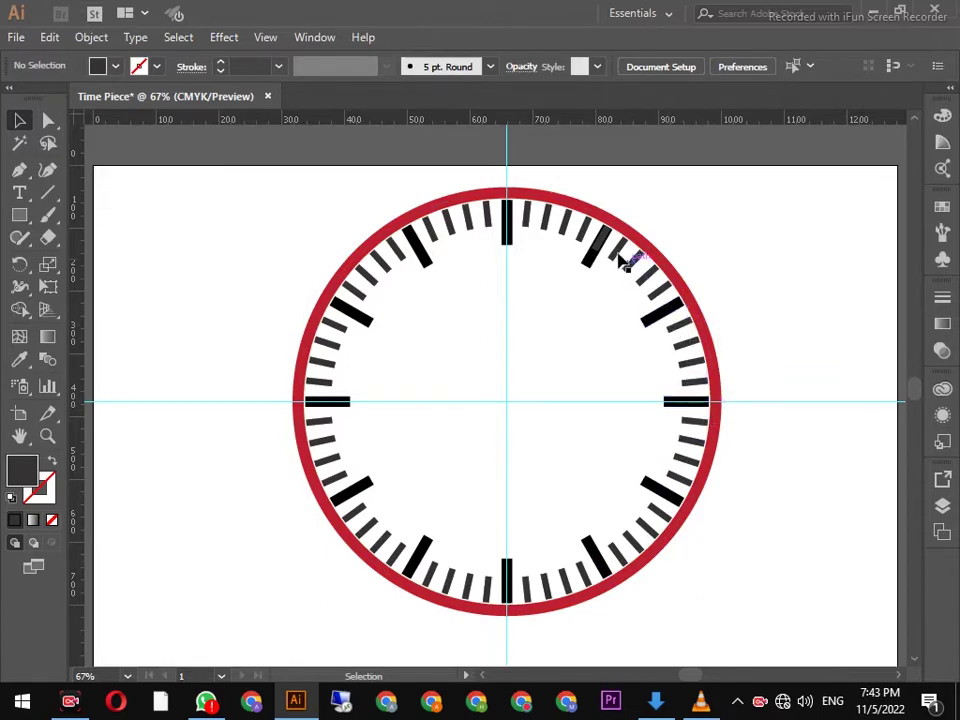
drag(606, 257, 641, 222)
click(156, 66)
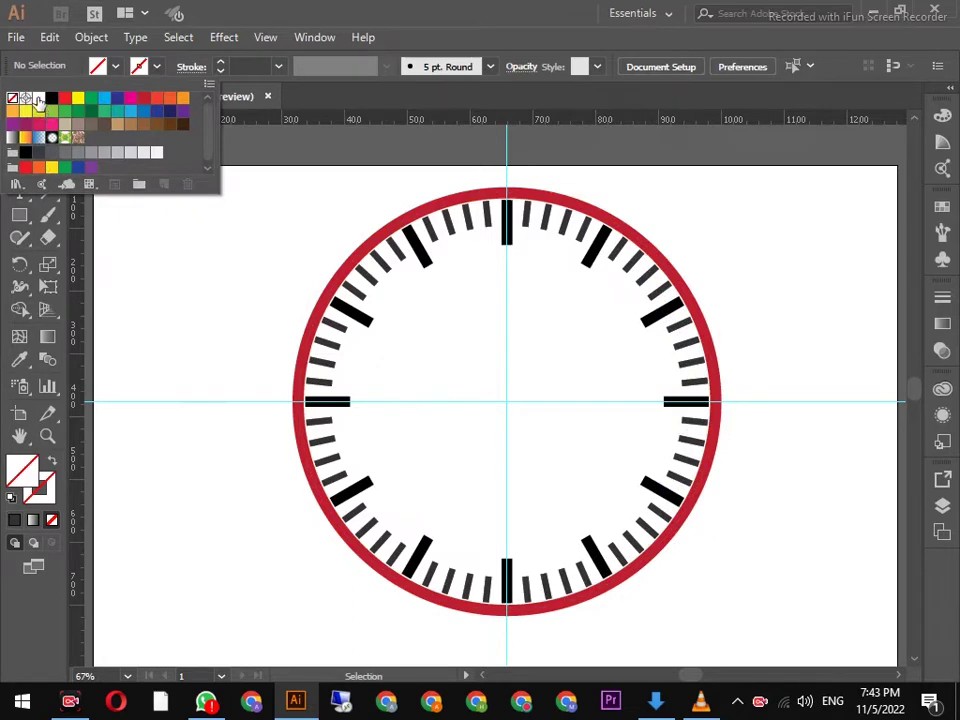
- Draw three vertical lines of different lengths left of the clock with the Line Segment tool
click(50, 92)
click(186, 323)
drag(48, 192, 139, 208)
click(138, 195)
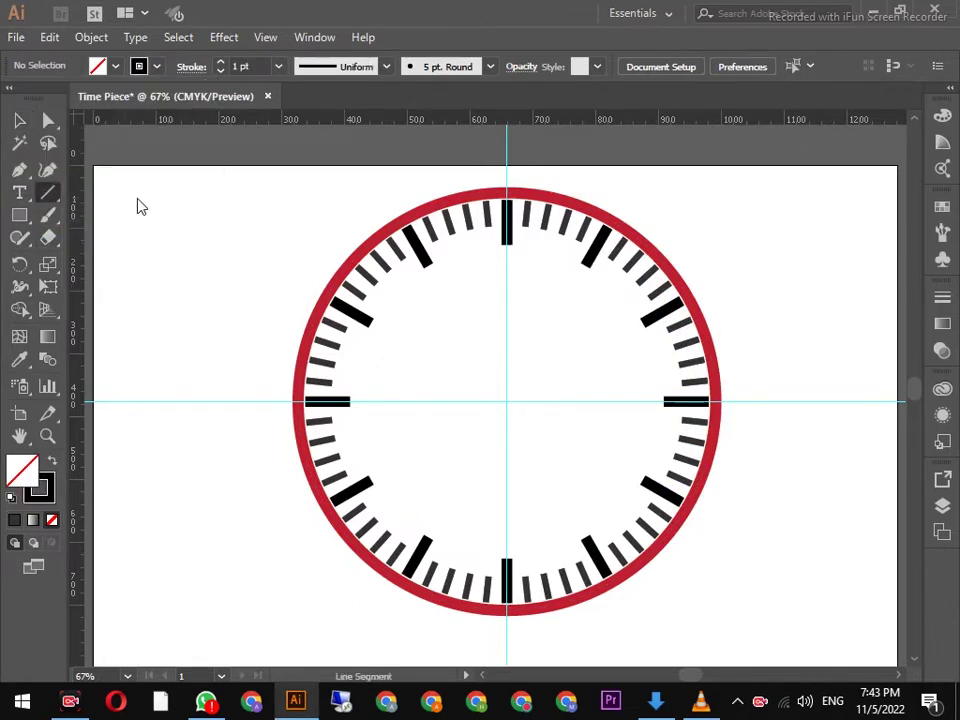
drag(124, 213, 121, 369)
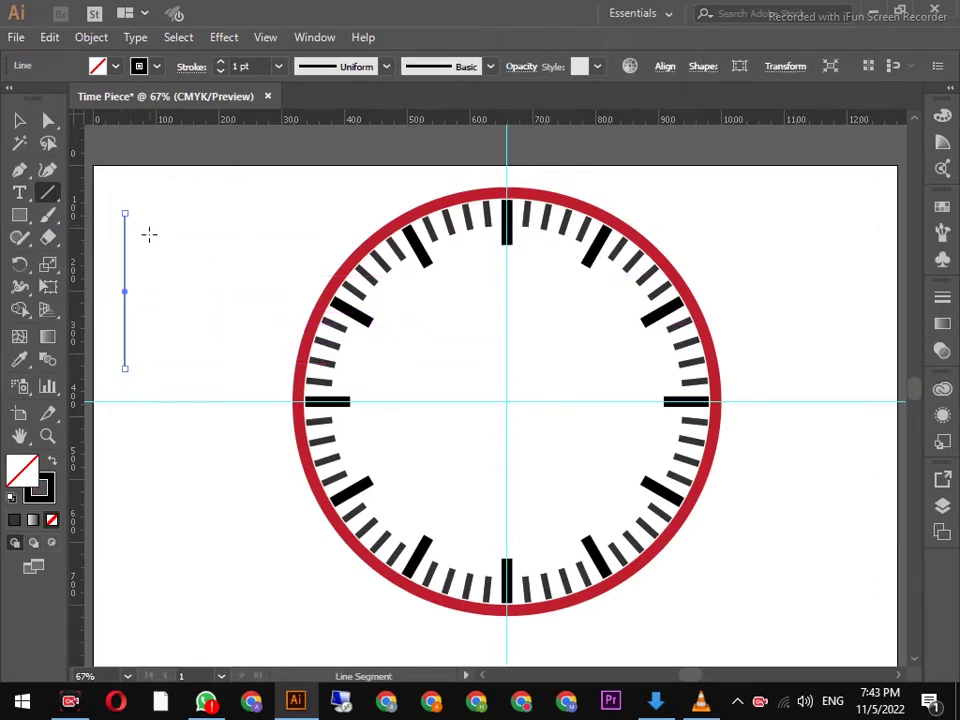
drag(149, 235, 149, 342)
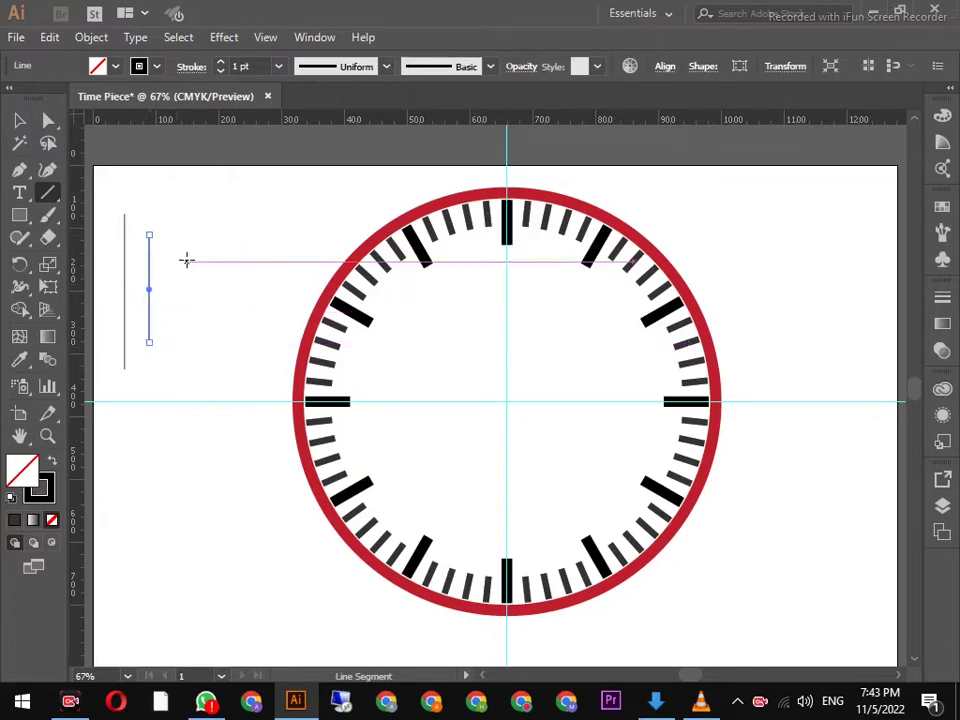
drag(188, 222, 176, 362)
- Give the three lines a tapered width profile and a 10 pt stroke
click(20, 121)
drag(103, 199, 196, 276)
drag(244, 218, 118, 285)
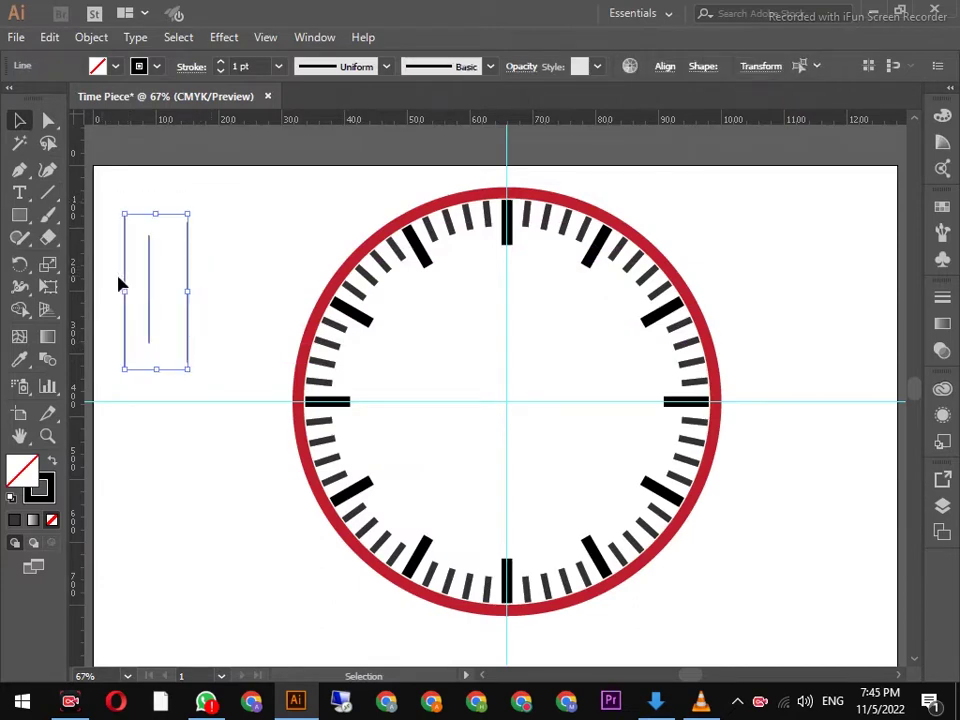
click(387, 67)
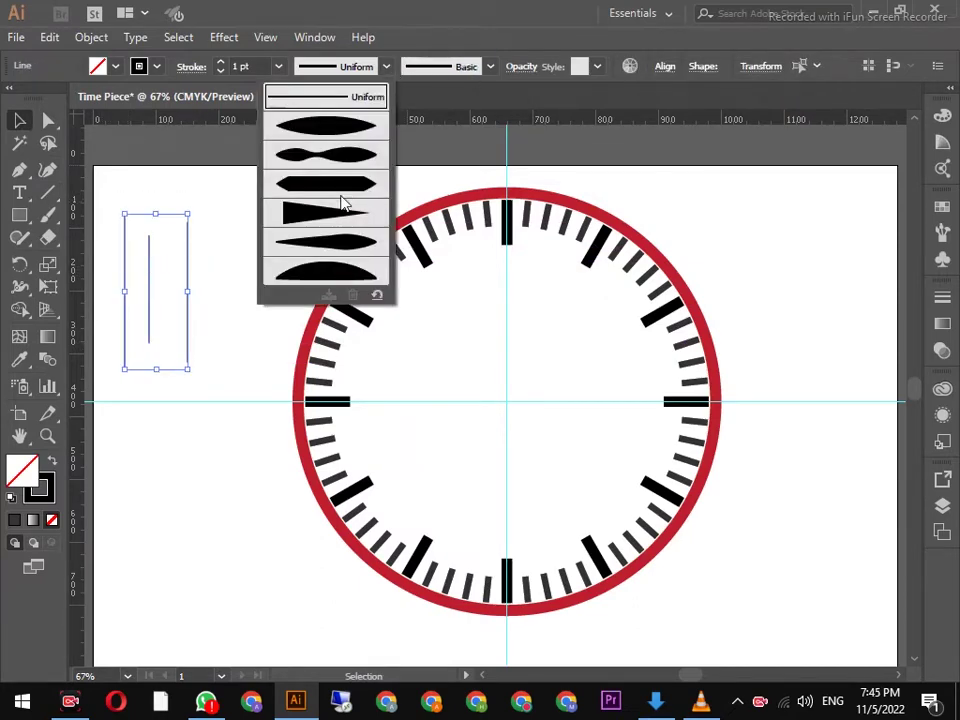
click(335, 213)
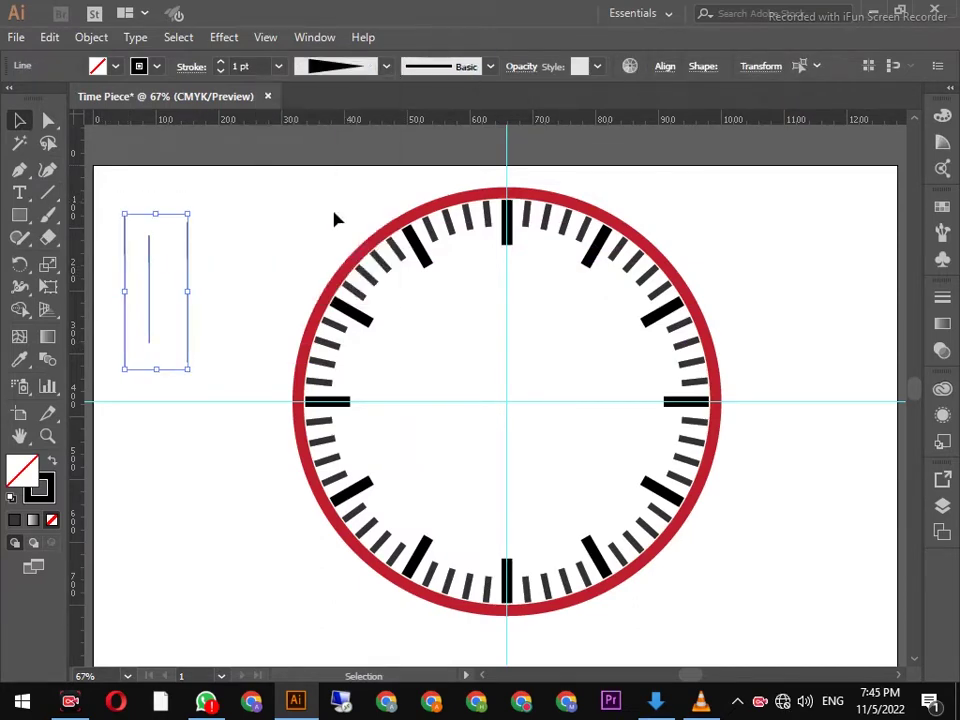
click(280, 67)
click(301, 334)
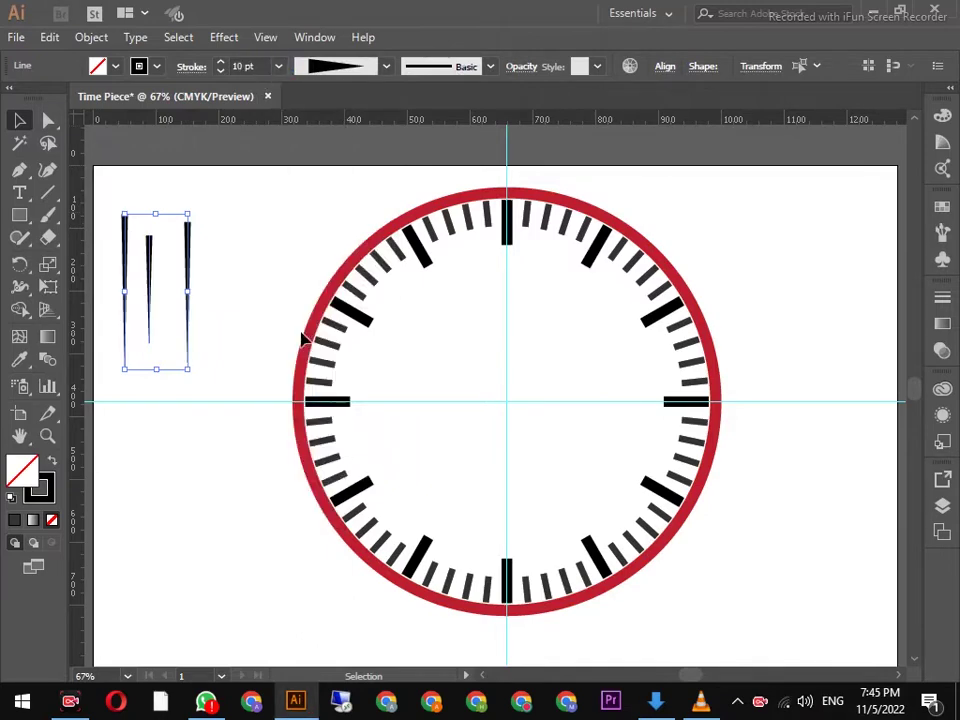
click(219, 237)
click(19, 214)
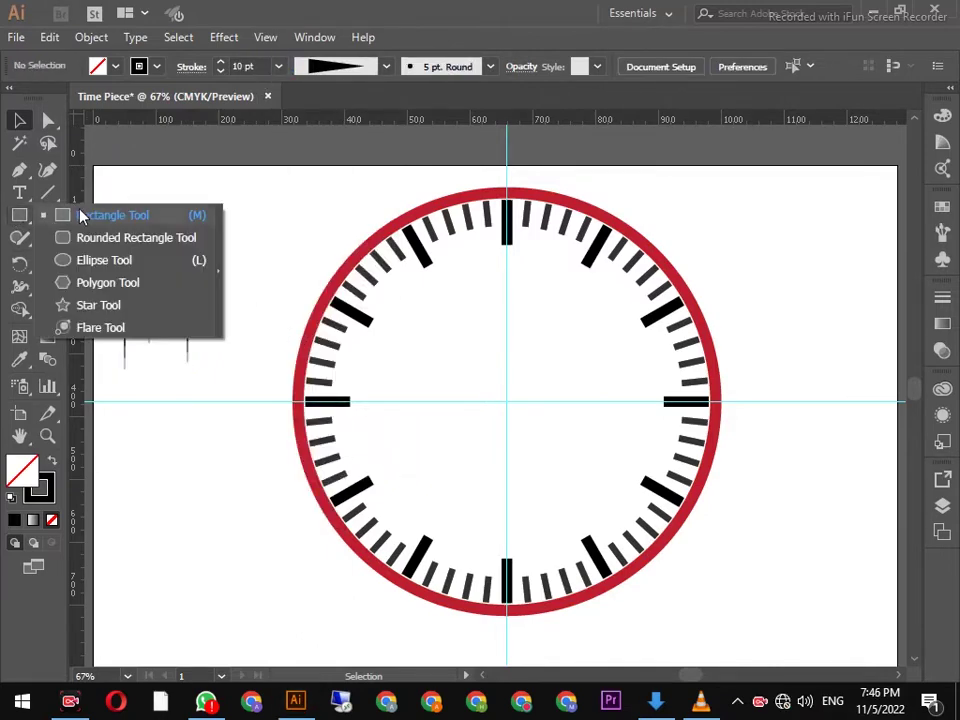
- Draw a small circle at the guide intersection, fill it black and remove its stroke
click(90, 260)
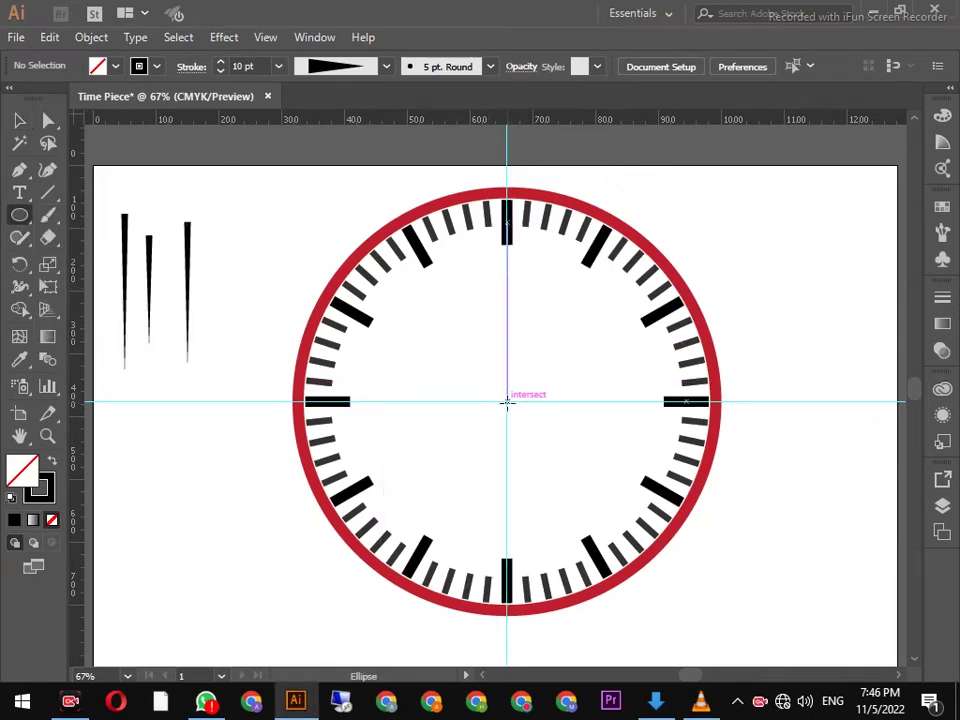
drag(506, 402, 522, 419)
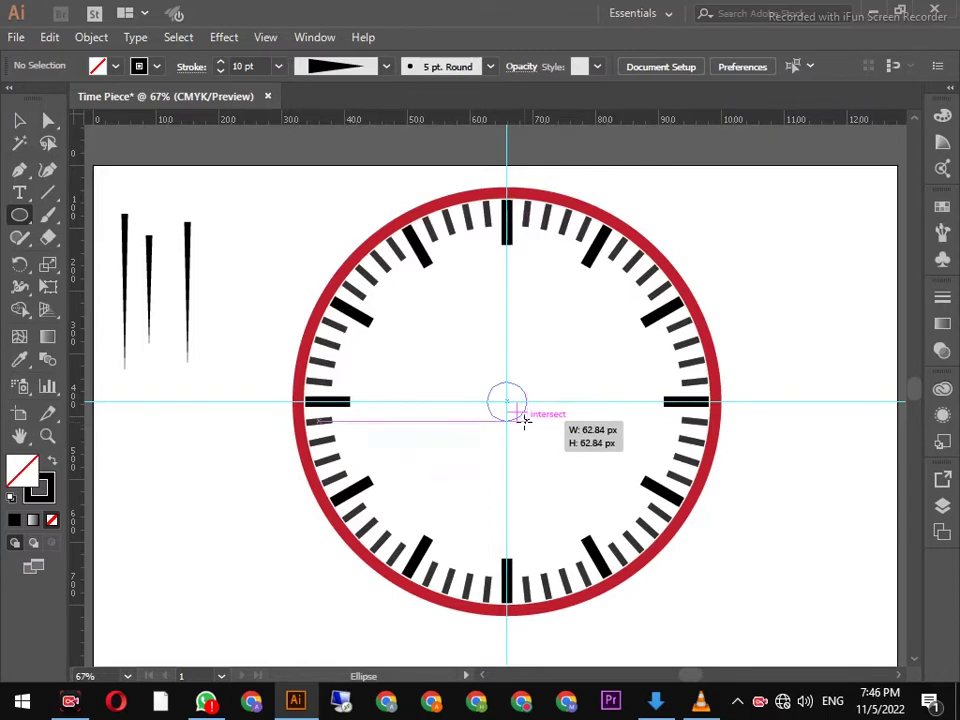
drag(524, 420, 524, 420)
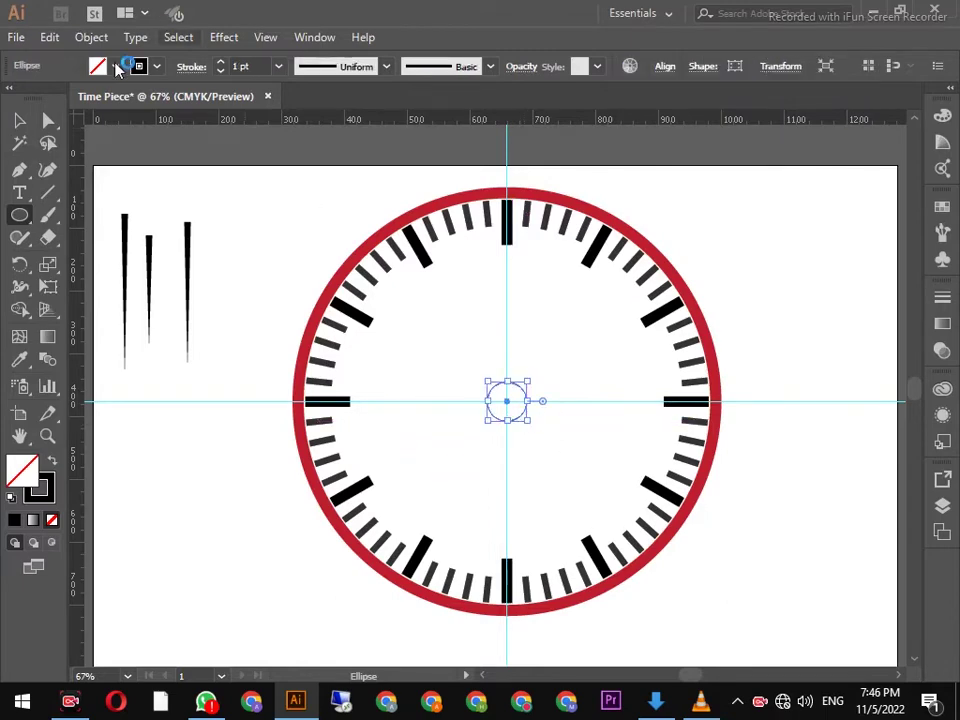
click(97, 66)
click(53, 104)
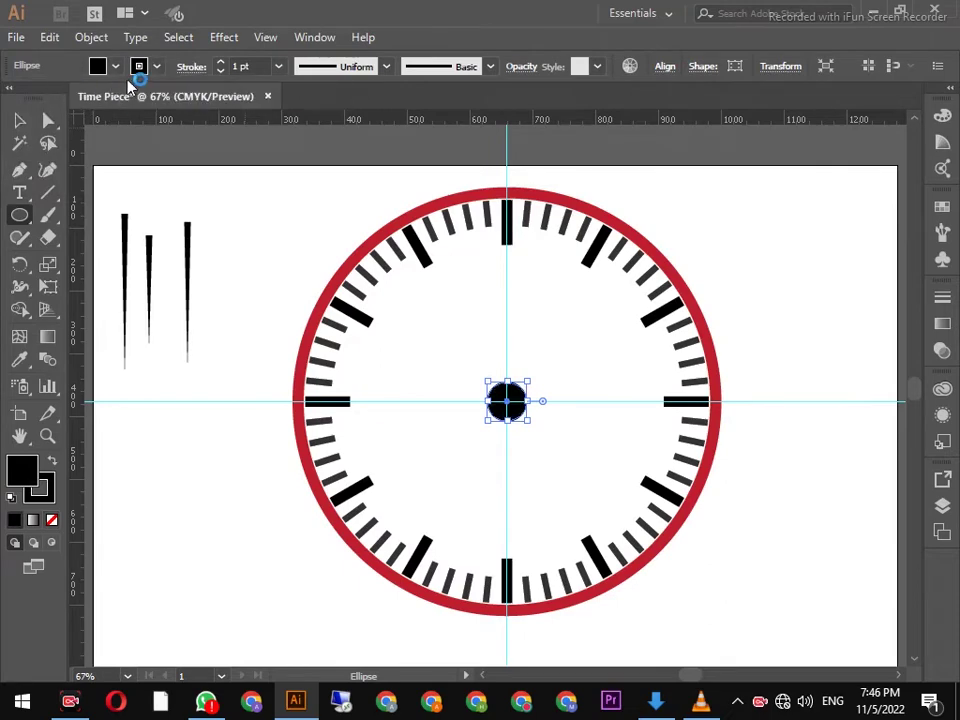
click(139, 66)
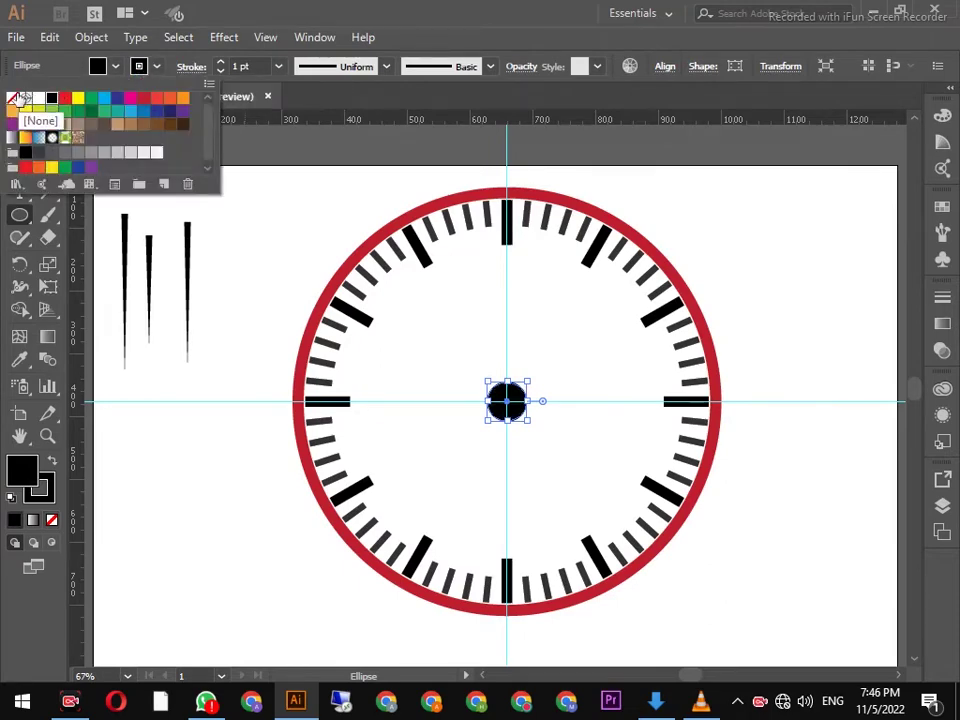
click(12, 98)
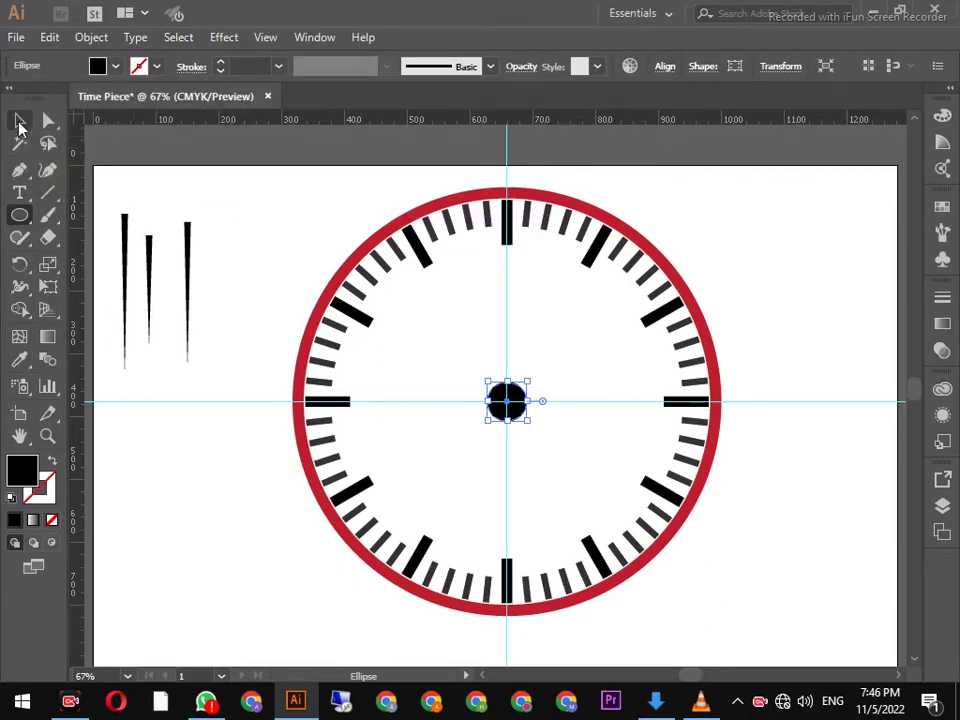
click(19, 120)
click(325, 253)
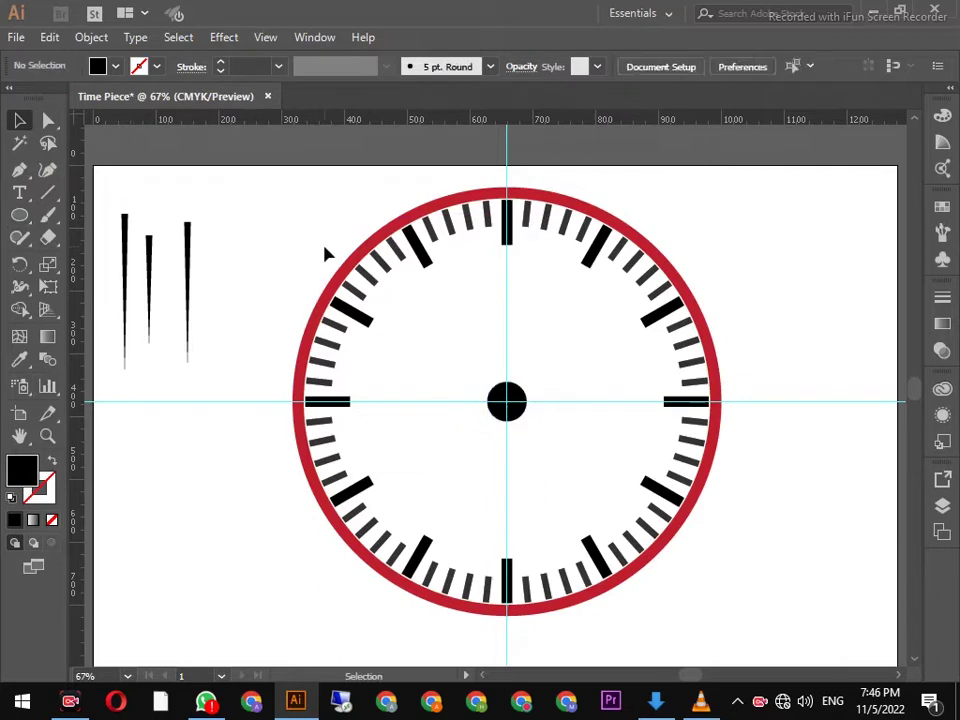
- Flip the leftmost tapered line, move it to the centre hub and angle it toward 11 o'clock
click(127, 215)
drag(131, 211, 124, 368)
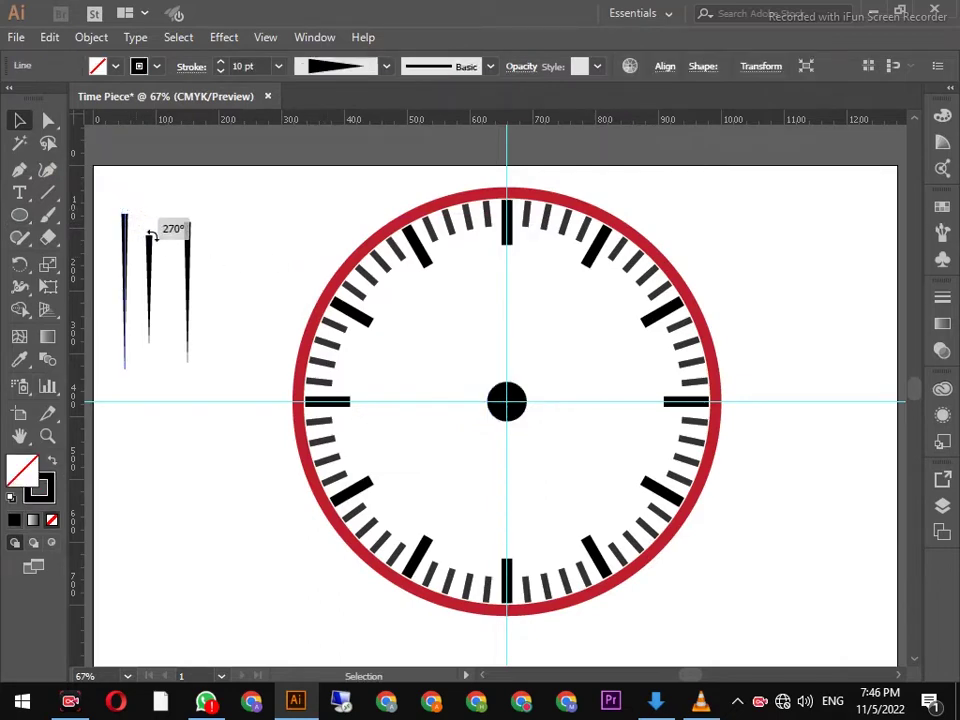
drag(129, 305, 484, 326)
mouse_move(484, 405)
mouse_down()
mouse_move(493, 372)
mouse_move(472, 337)
mouse_move(472, 345)
mouse_up()
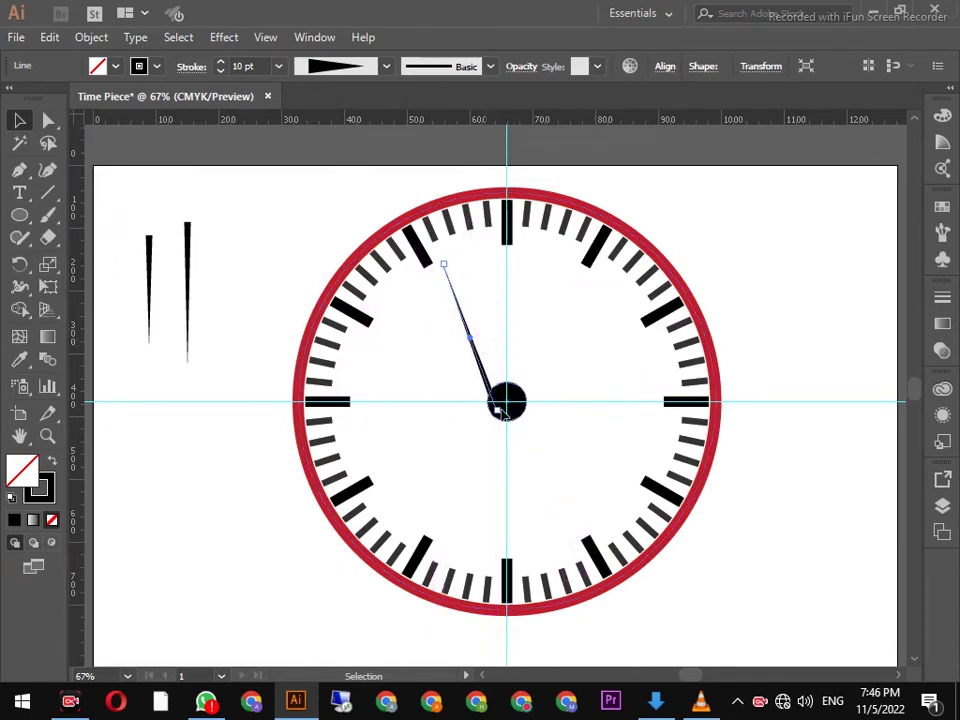
drag(497, 414, 507, 404)
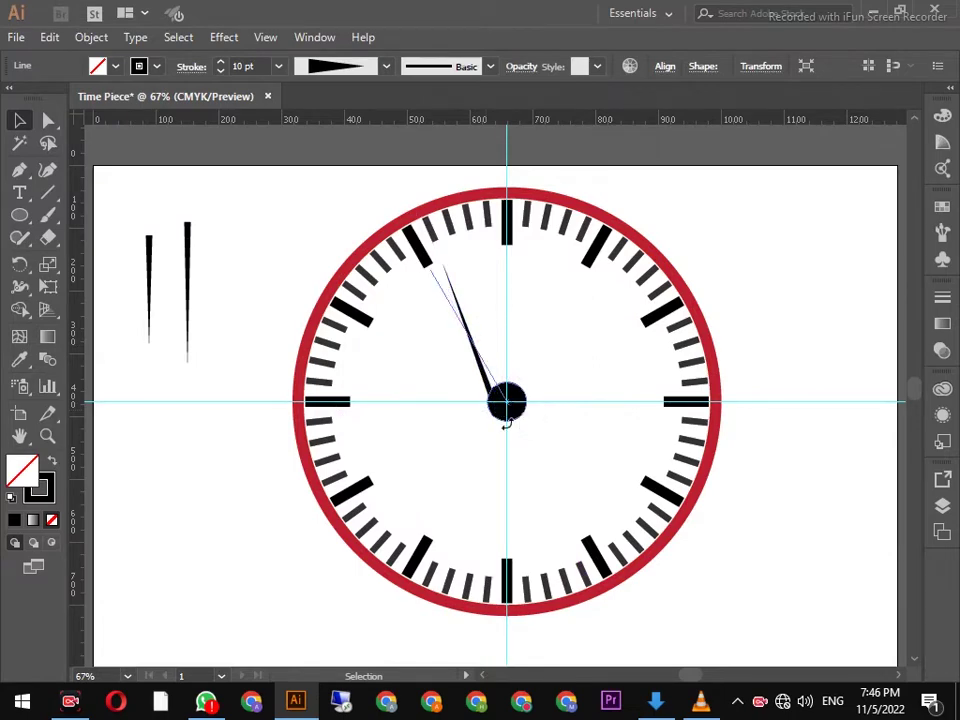
- Set the first clock hand's stroke weight to 14 pt
click(446, 443)
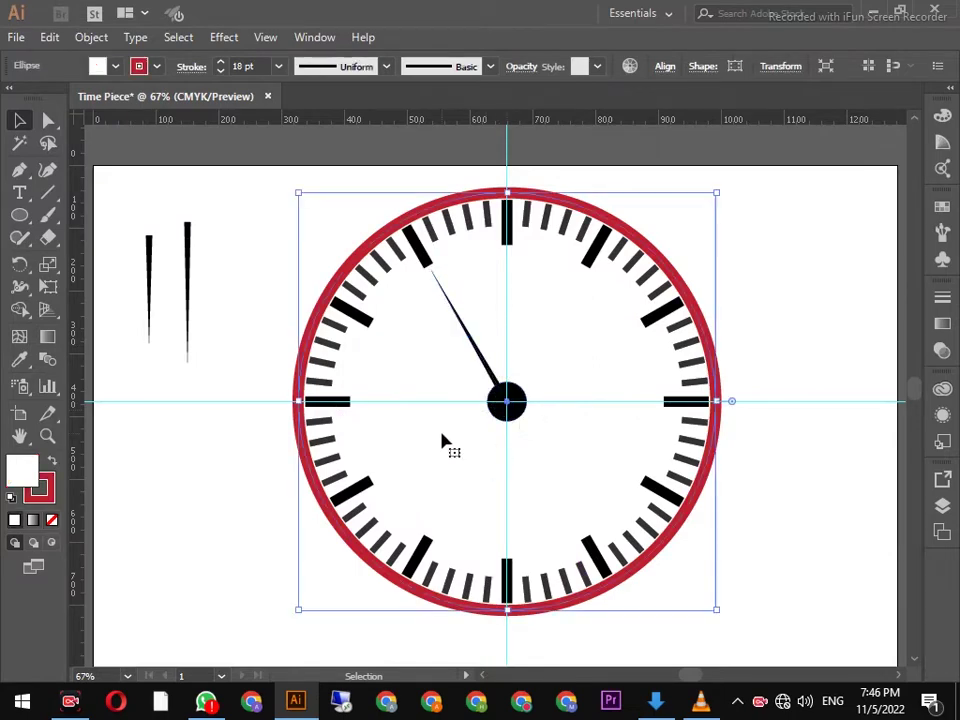
click(488, 367)
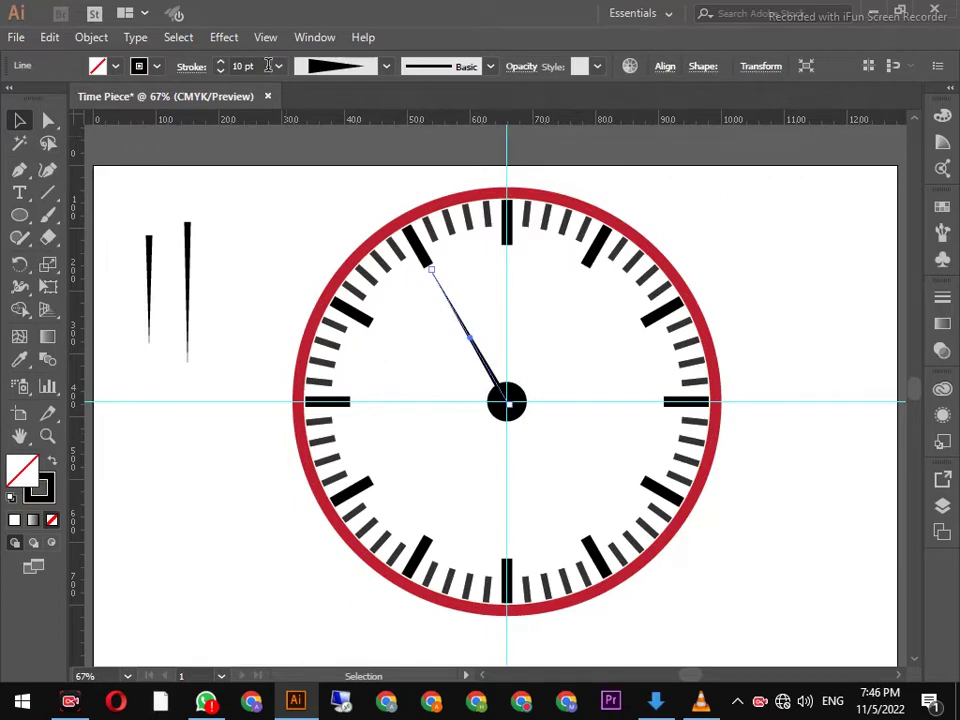
click(278, 66)
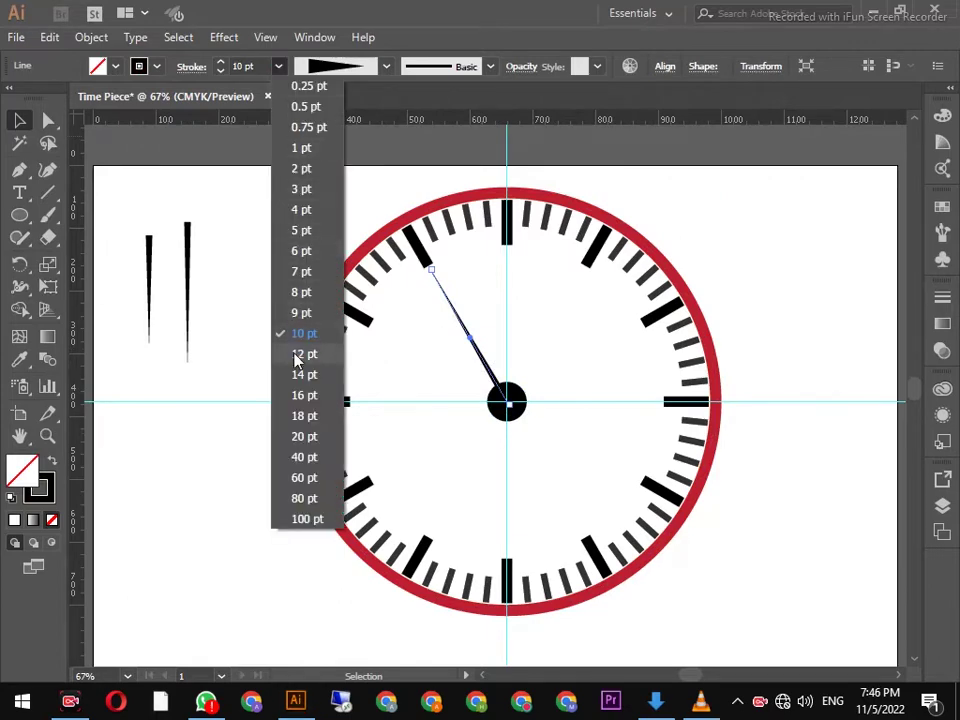
click(303, 354)
click(277, 67)
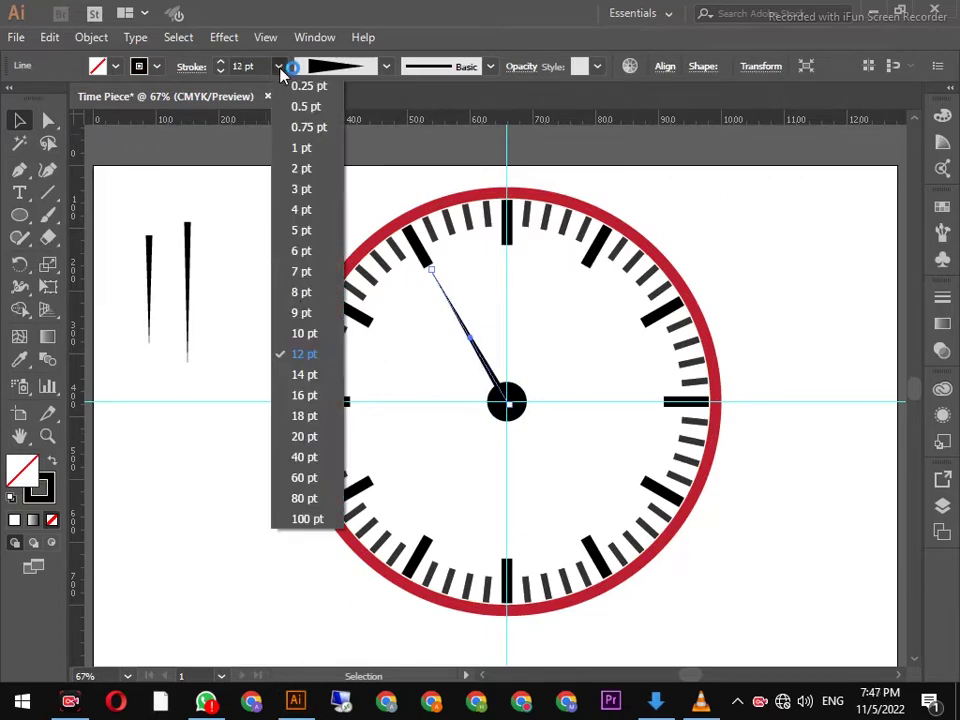
click(310, 373)
- Place the middle line as a 14 pt hand pointing at 3, stretching its tip toward the rim
drag(309, 385, 563, 407)
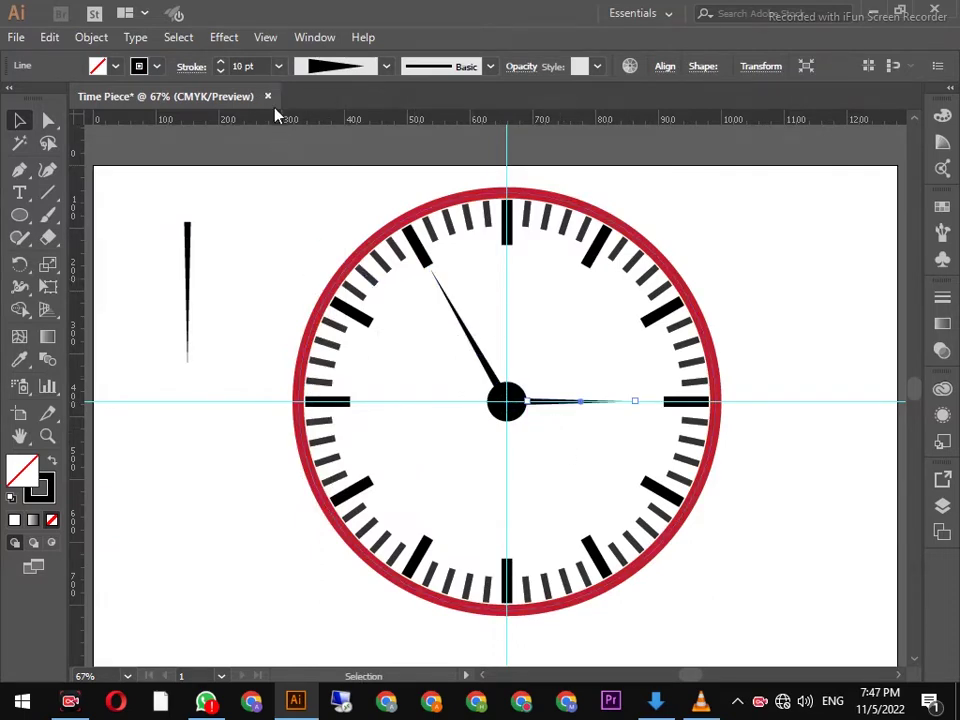
click(278, 66)
click(303, 374)
click(824, 350)
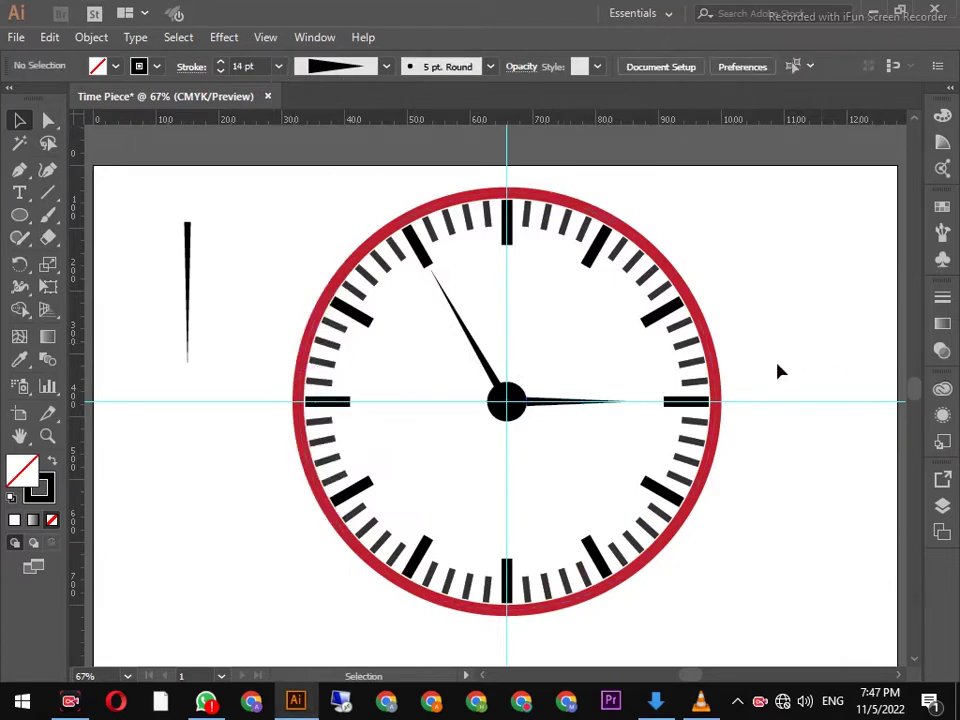
click(600, 404)
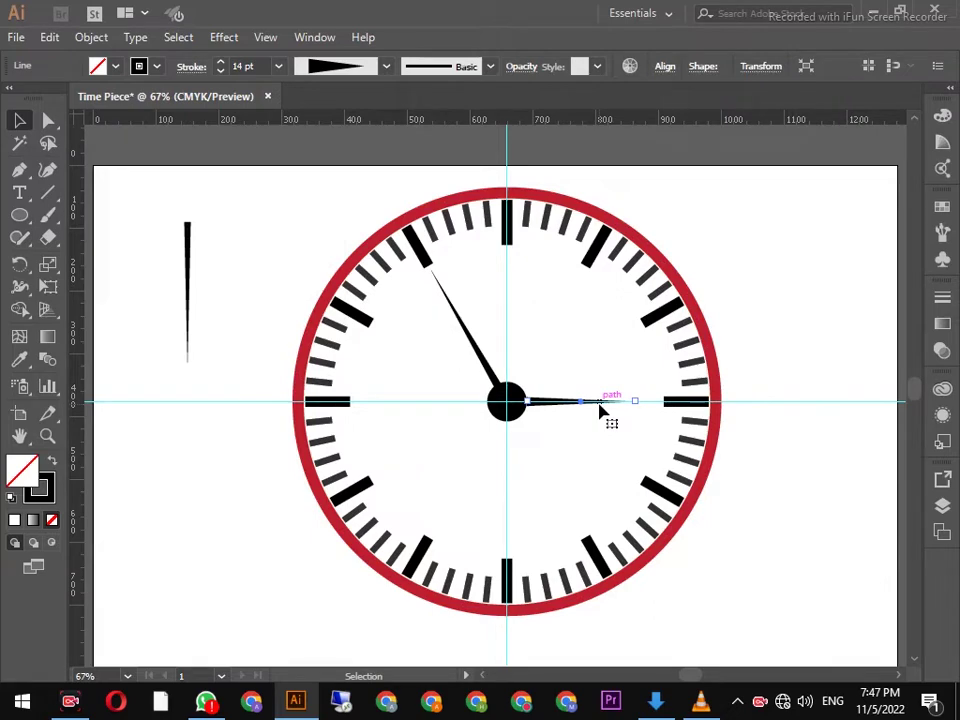
drag(600, 410, 632, 408)
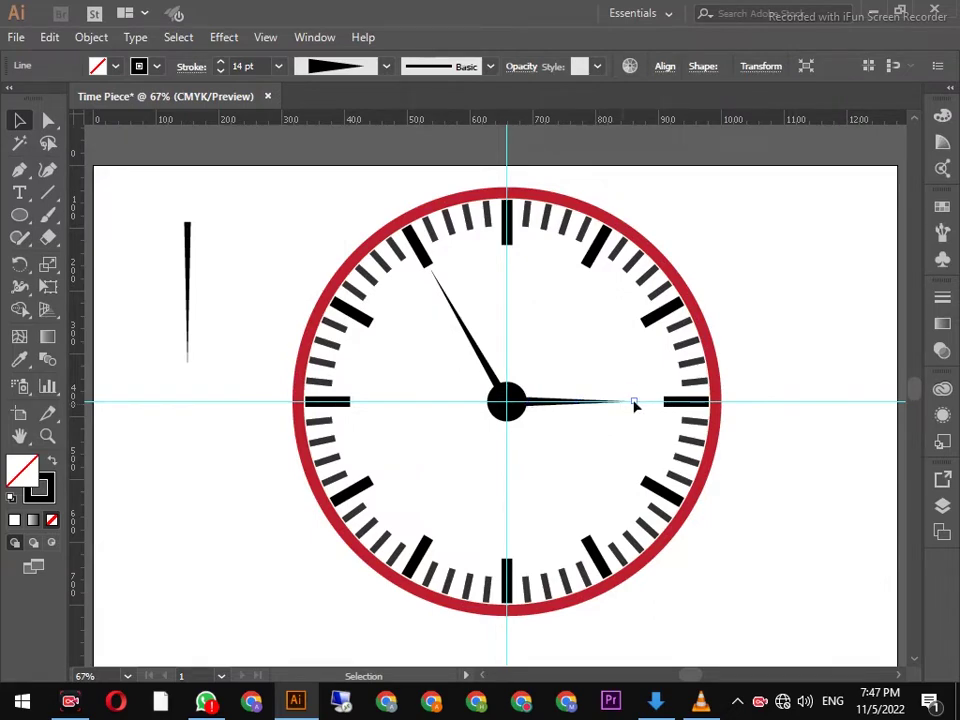
drag(634, 405, 640, 401)
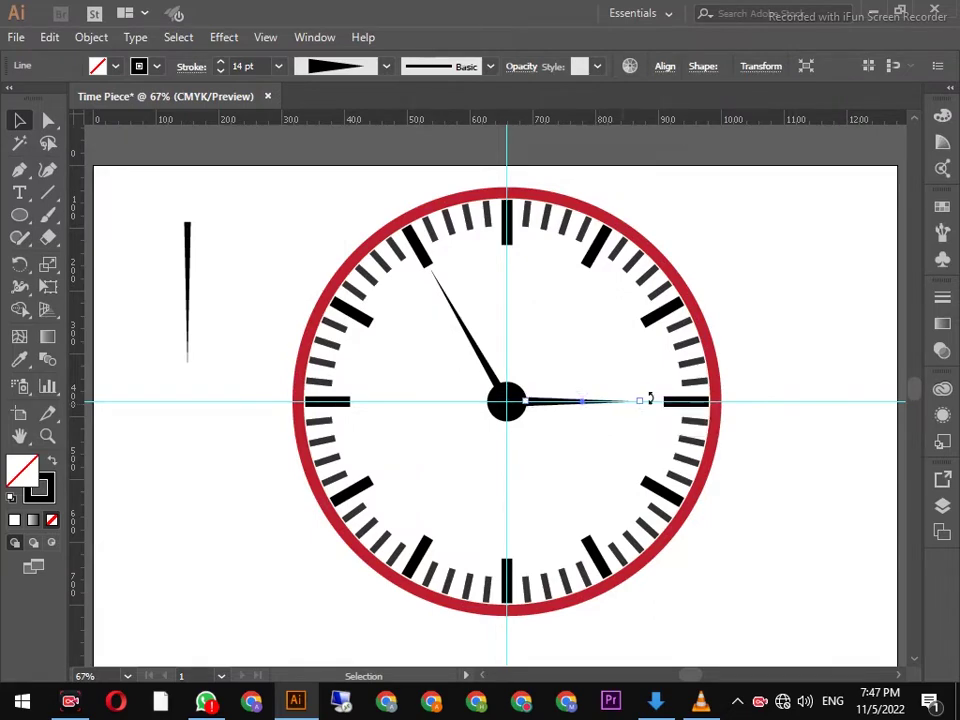
click(763, 356)
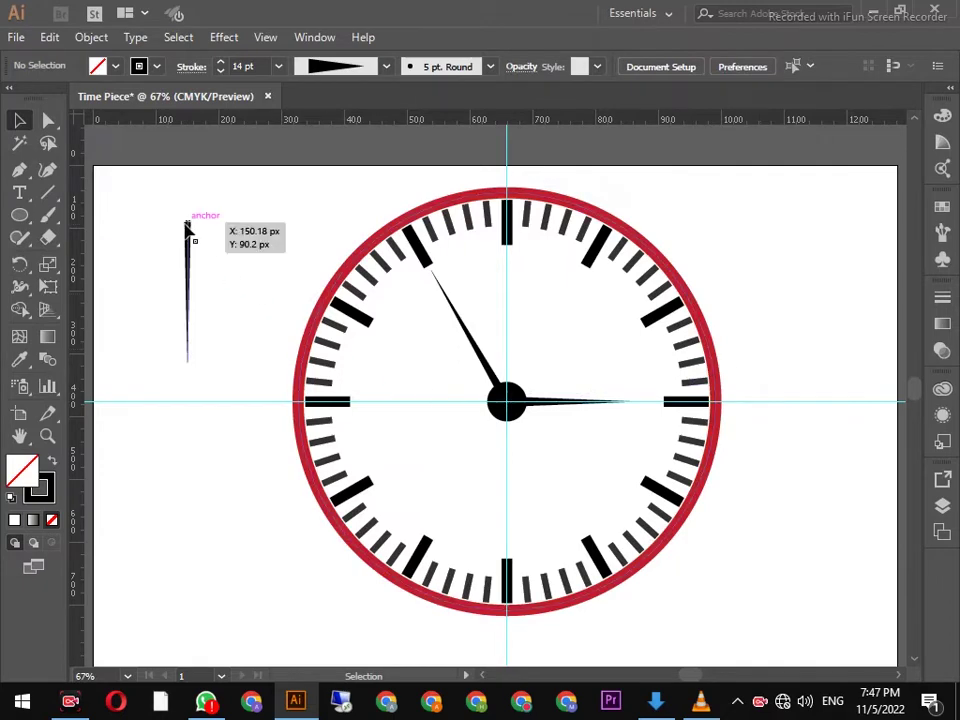
- Flip the remaining tapered line and draw a small rectangle at its thick base
click(187, 224)
drag(197, 215, 189, 373)
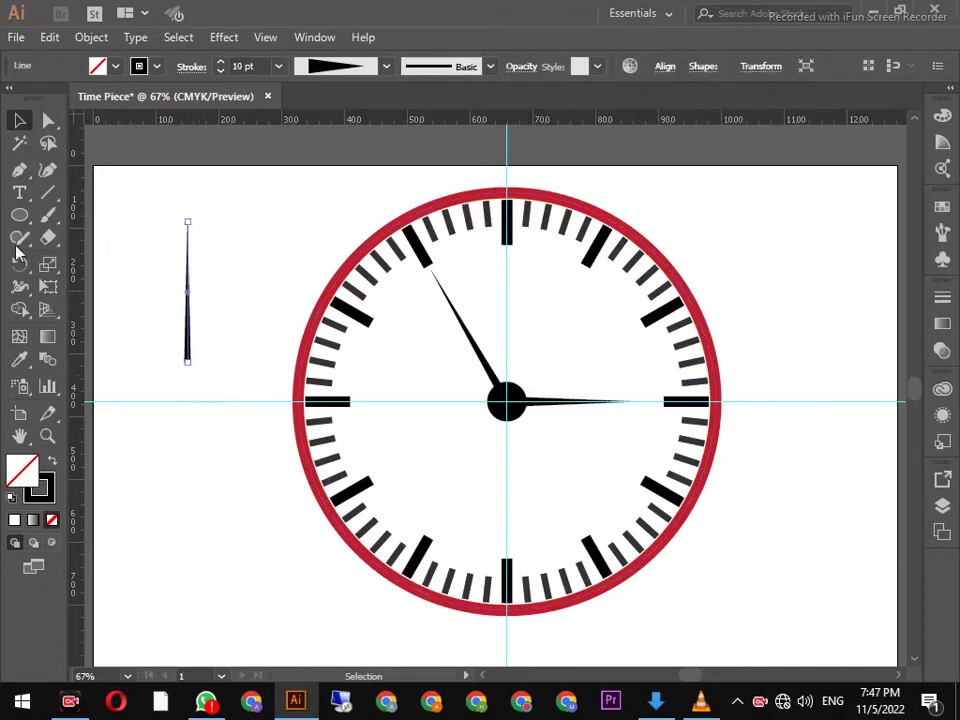
drag(19, 214, 85, 216)
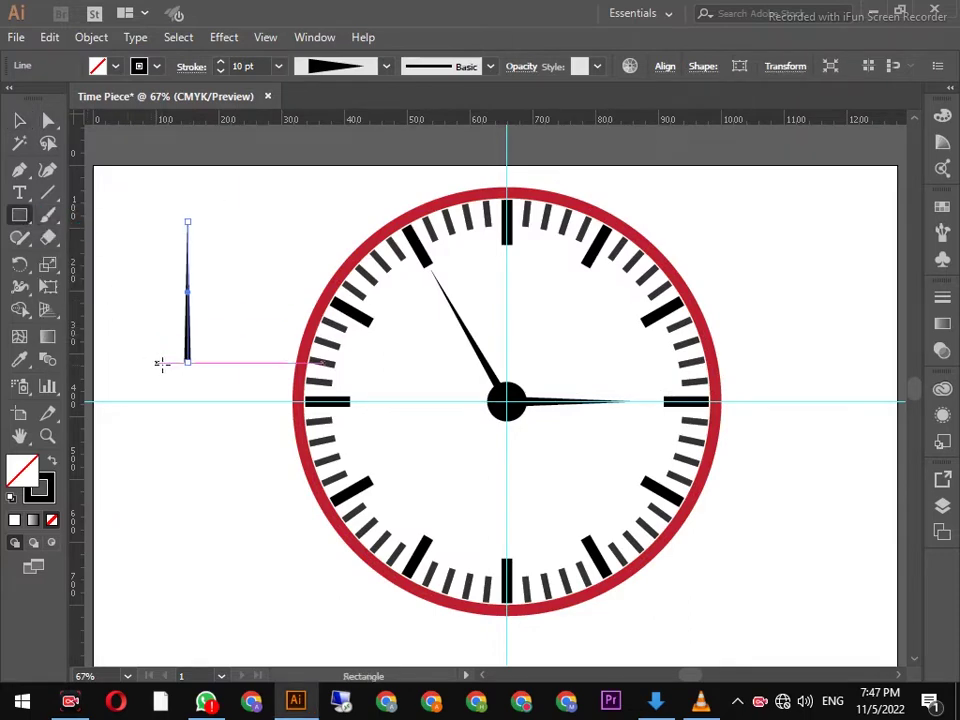
mouse_move(166, 368)
mouse_down()
mouse_move(194, 400)
mouse_move(180, 420)
mouse_move(167, 392)
mouse_move(189, 375)
mouse_up()
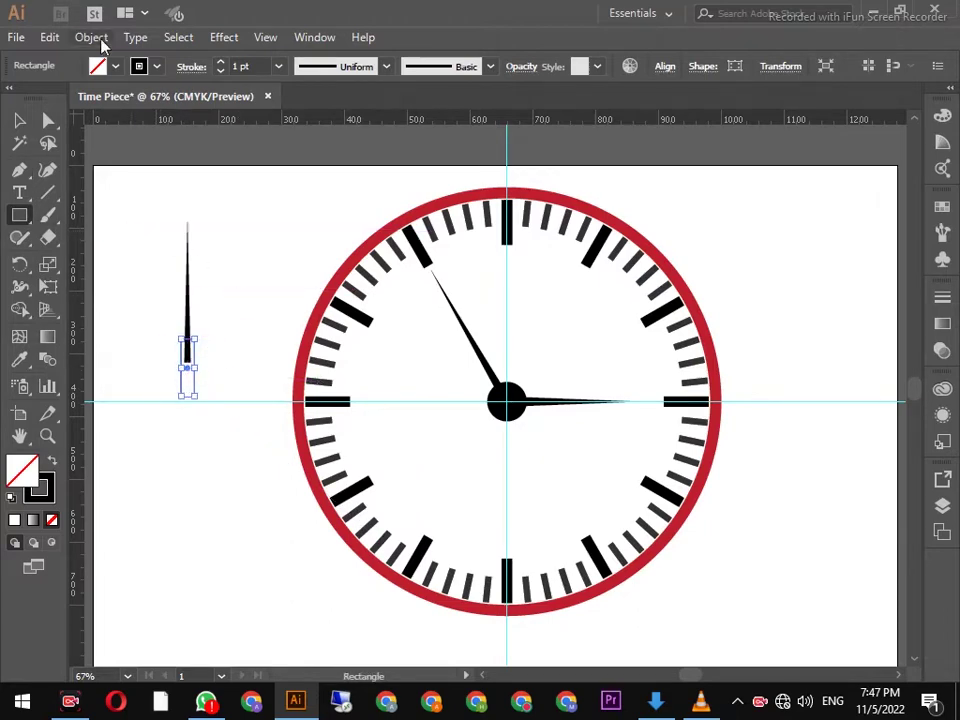
click(115, 66)
- Fill the small rectangle black and group it with the thin hand
click(52, 98)
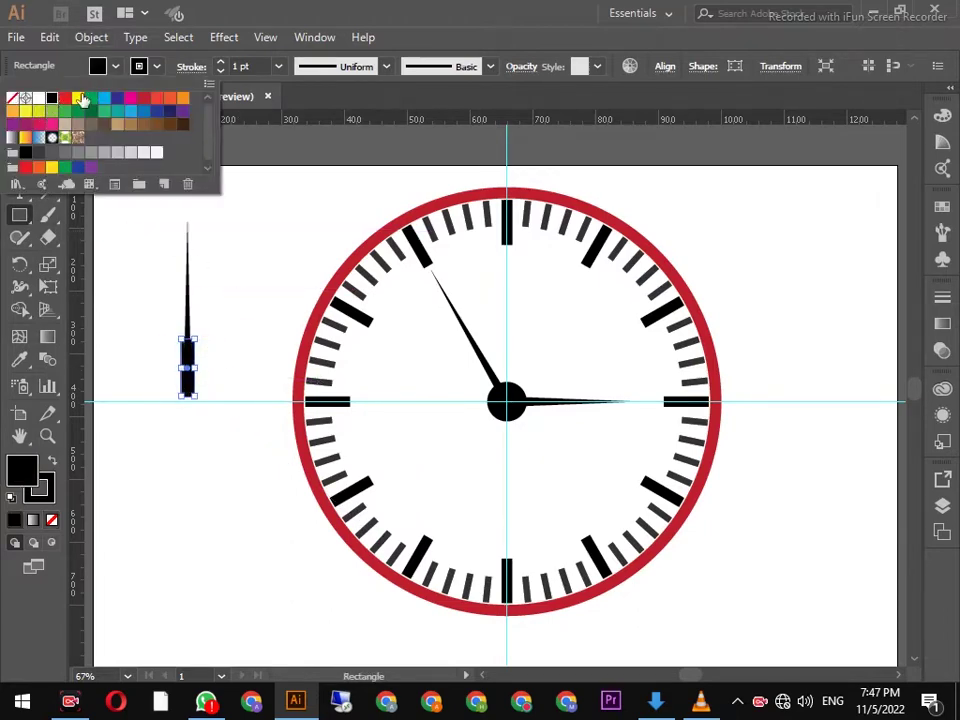
click(19, 120)
click(138, 232)
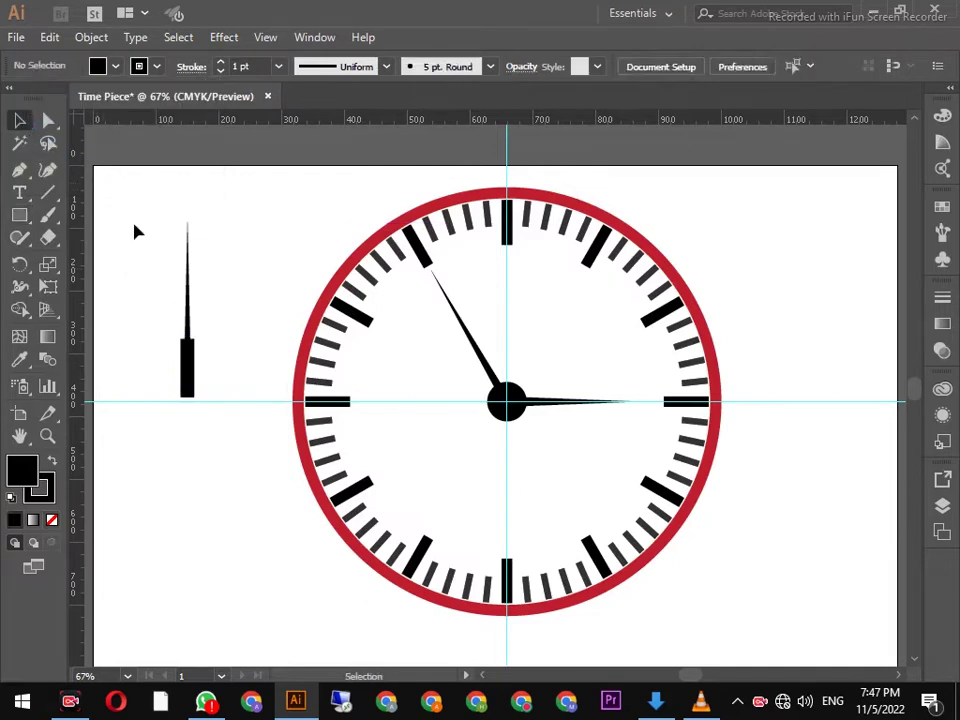
drag(170, 320, 225, 390)
right_click(192, 298)
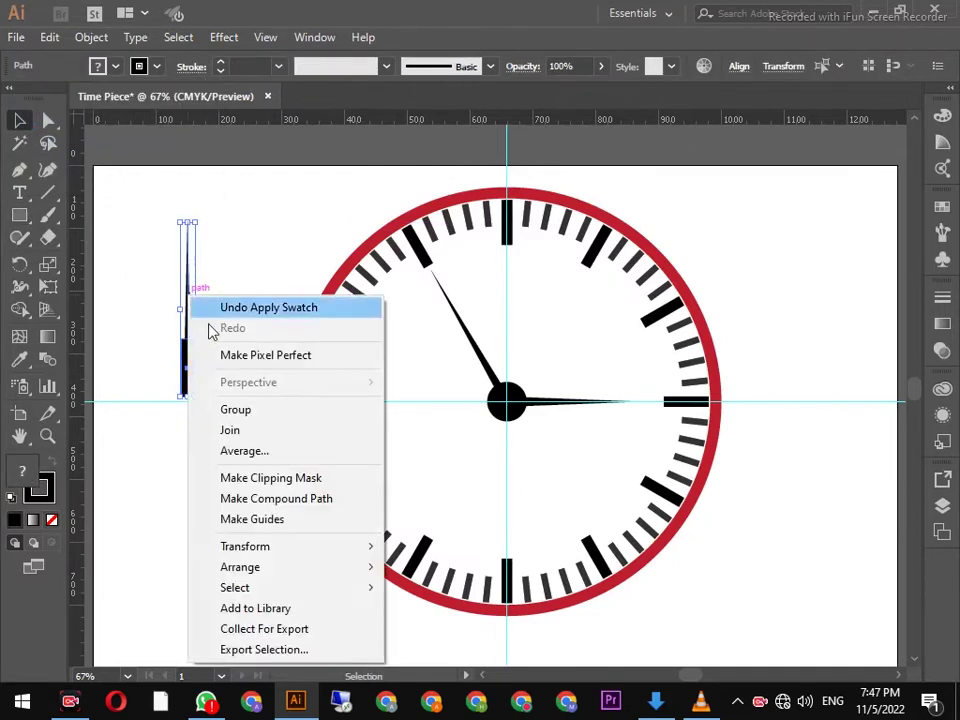
click(238, 410)
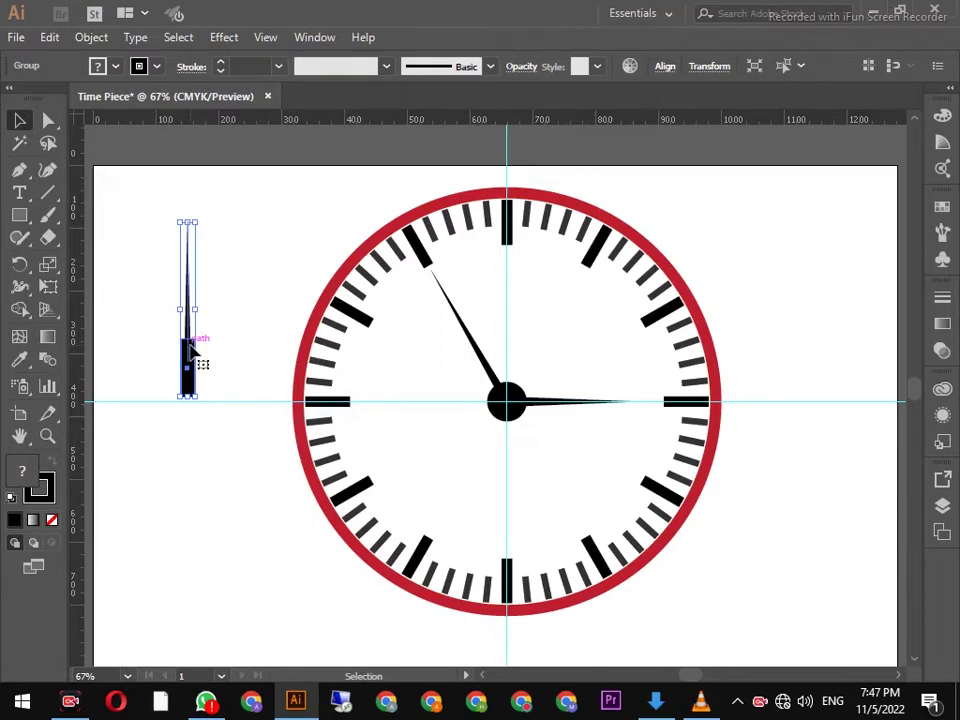
- Slant the grouped thin hand and move it across the clock centre
drag(174, 402, 267, 314)
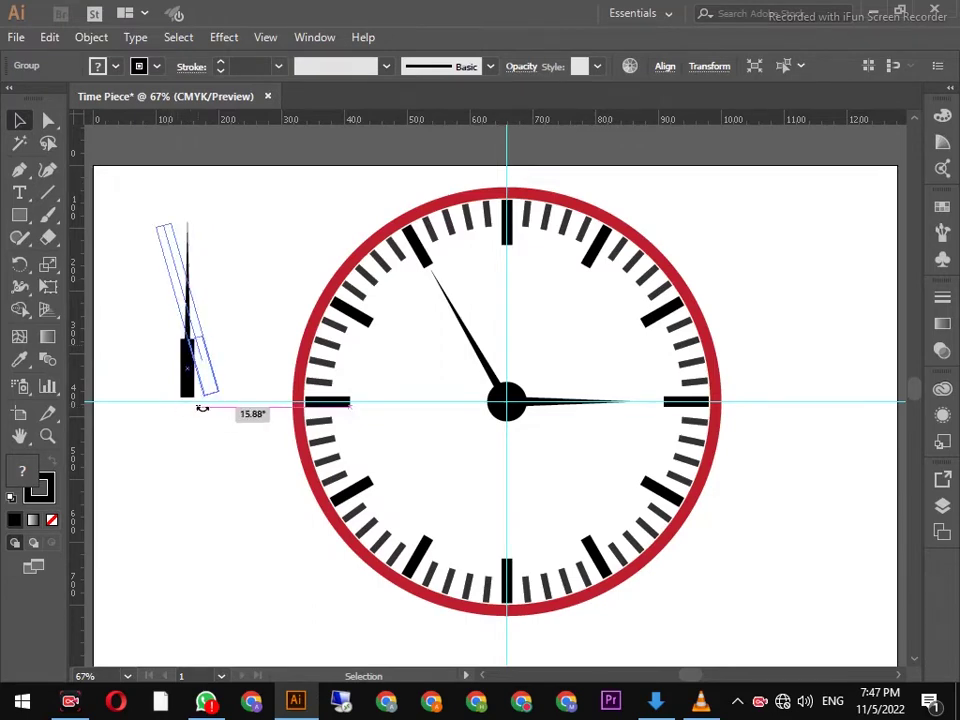
mouse_move(236, 302)
mouse_down()
mouse_move(475, 425)
mouse_move(518, 394)
mouse_up()
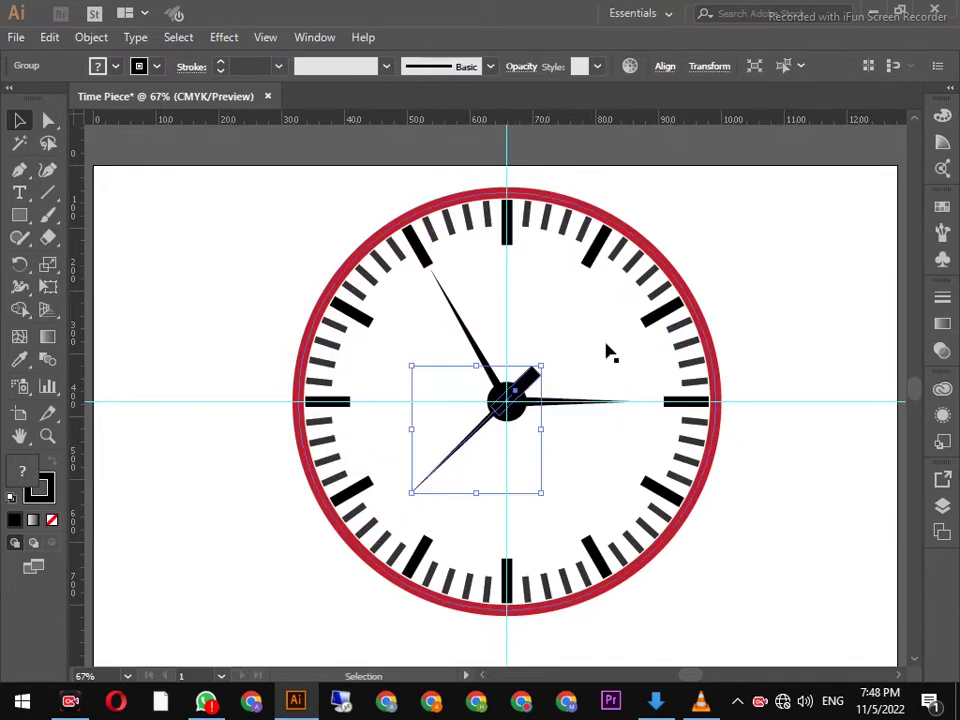
click(595, 347)
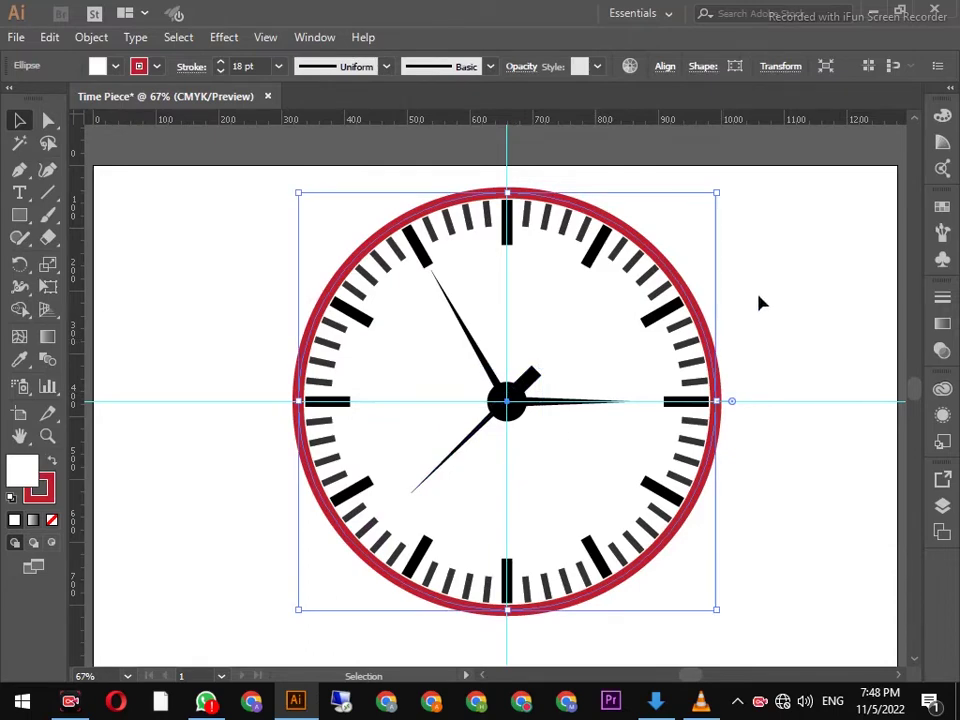
click(19, 192)
click(668, 205)
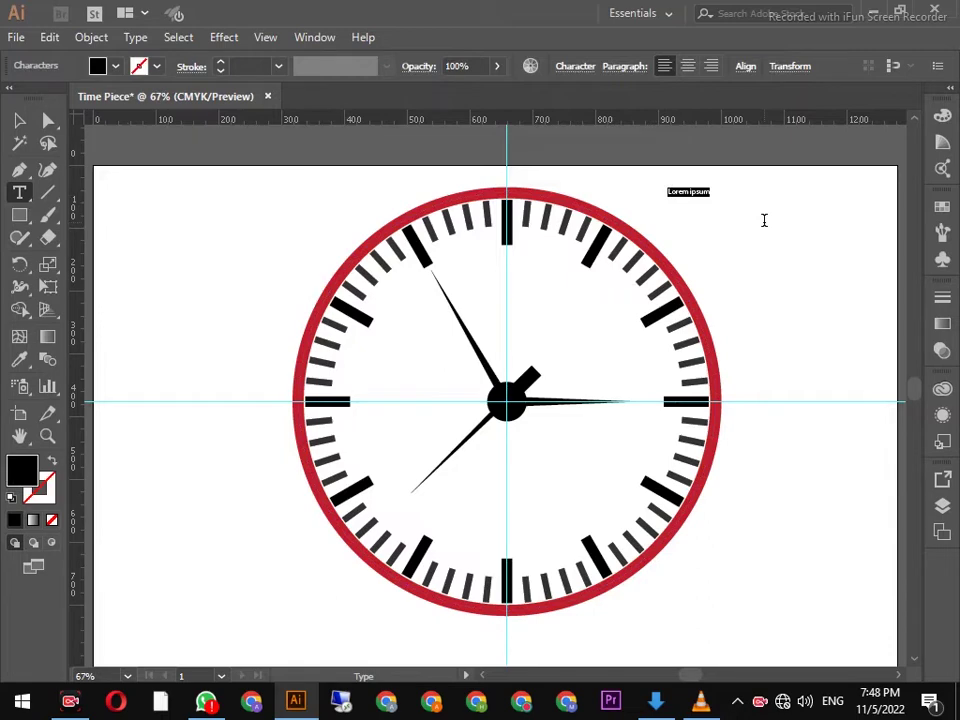
key(BackSpace)
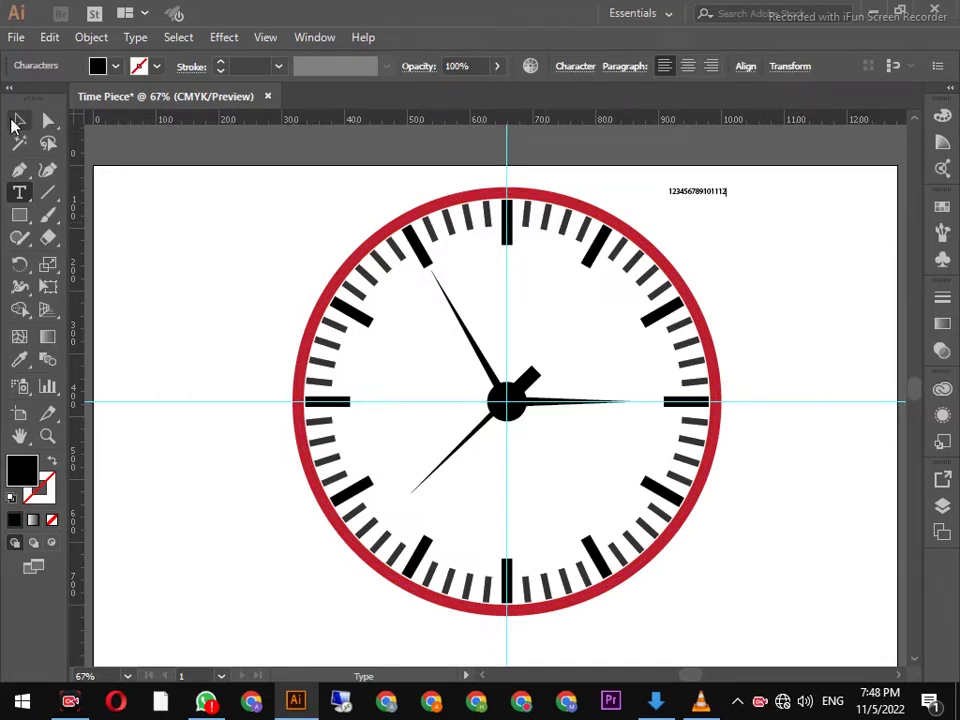
click(18, 120)
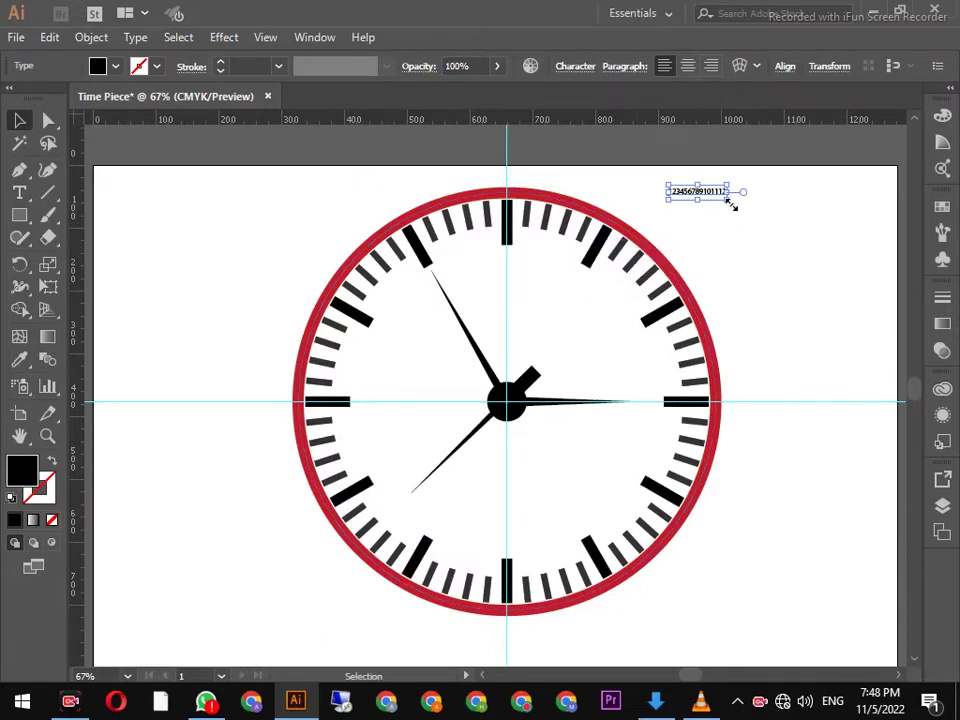
drag(731, 204, 838, 264)
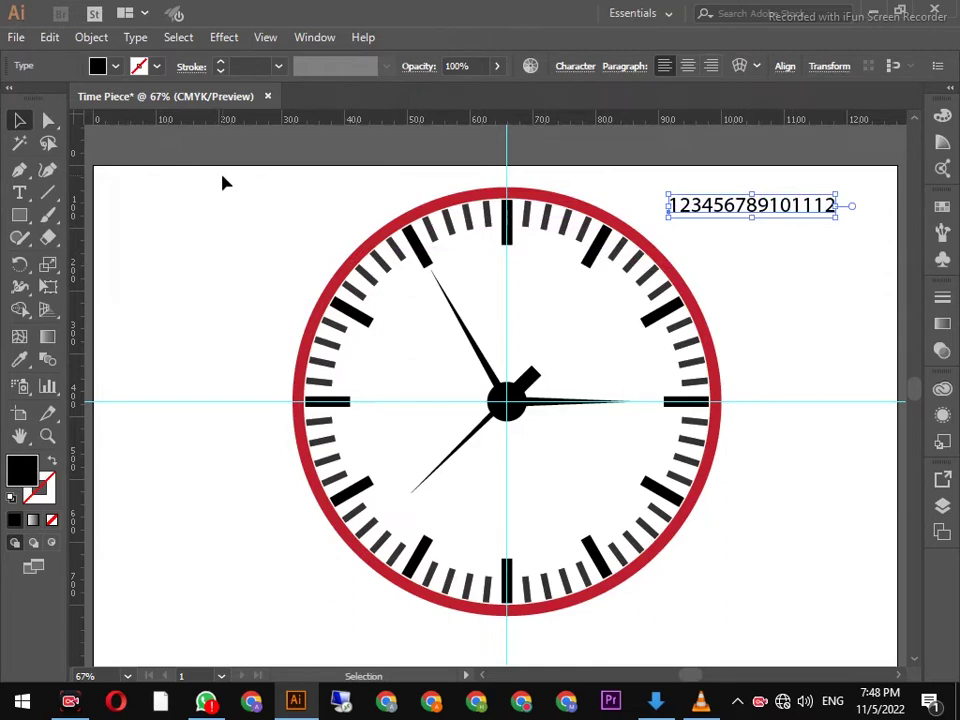
key(ctrl+shift+a)
key(ctrl+z)
key(ctrl+t)
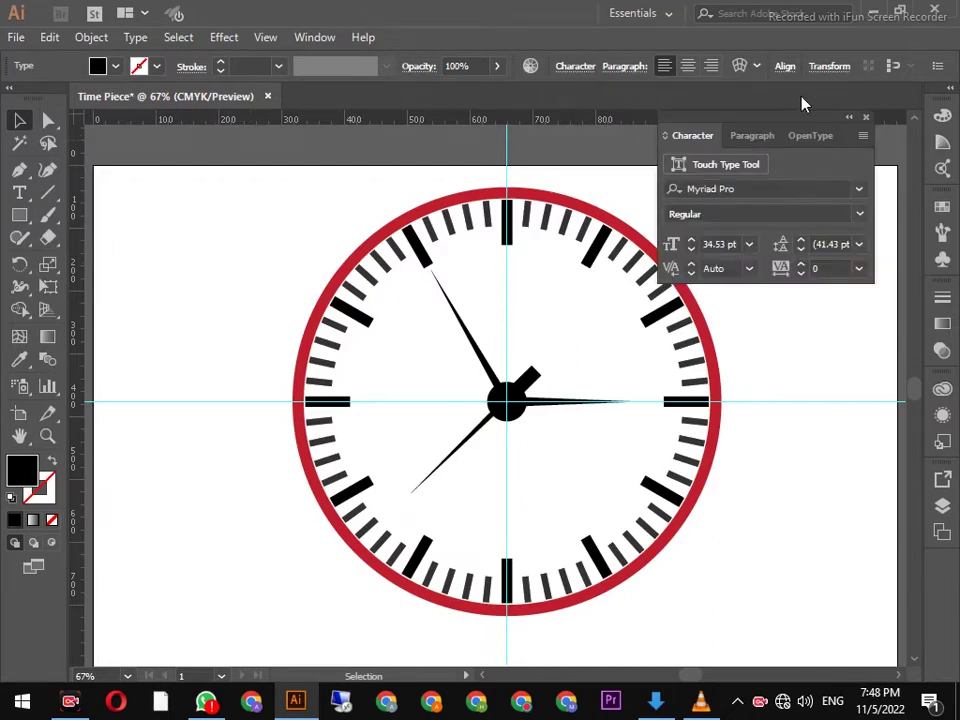
- Set the number text in the Impact font
drag(792, 121, 50, 92)
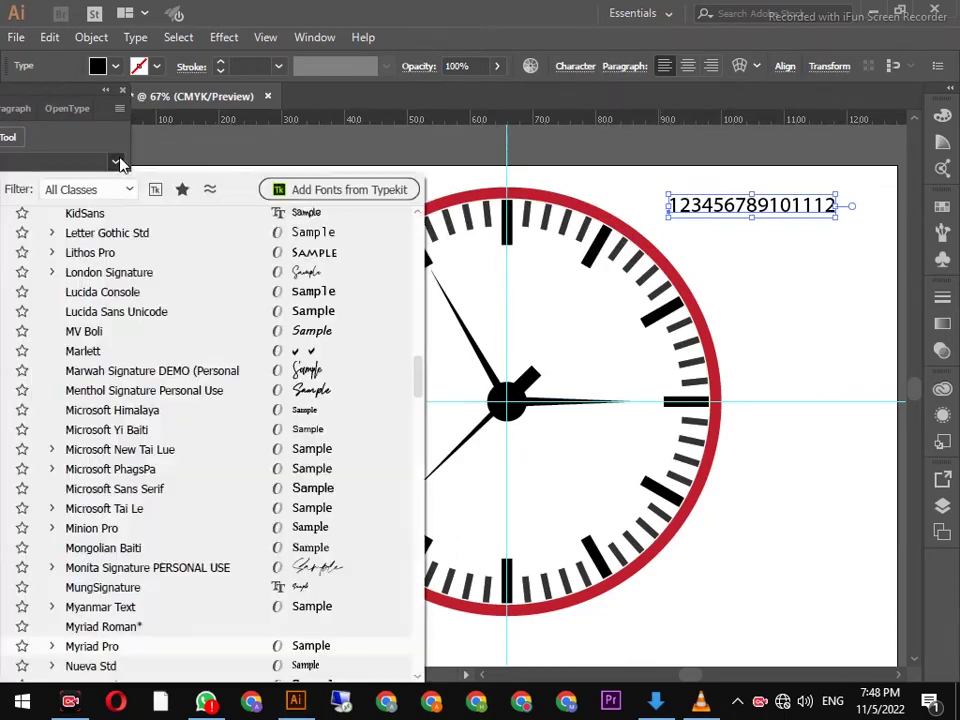
click(116, 161)
scroll(280, 225, up, 5)
scroll(285, 226, up, 5)
scroll(295, 228, up, 5)
scroll(305, 230, up, 2)
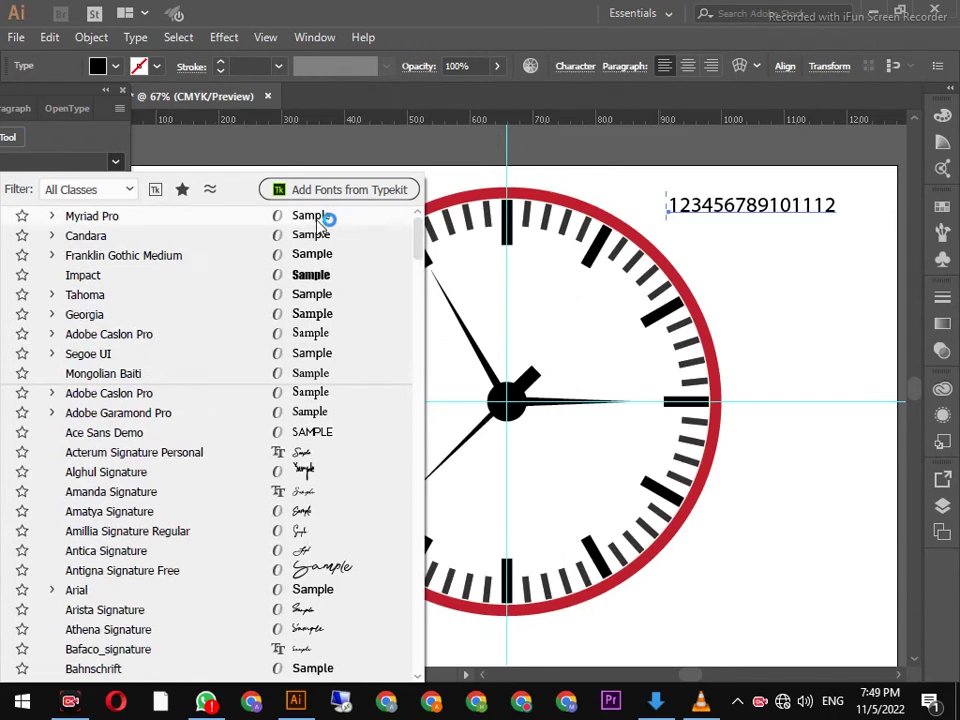
click(316, 283)
- Convert the numbers to outlines and ungroup them into separate digits
right_click(727, 215)
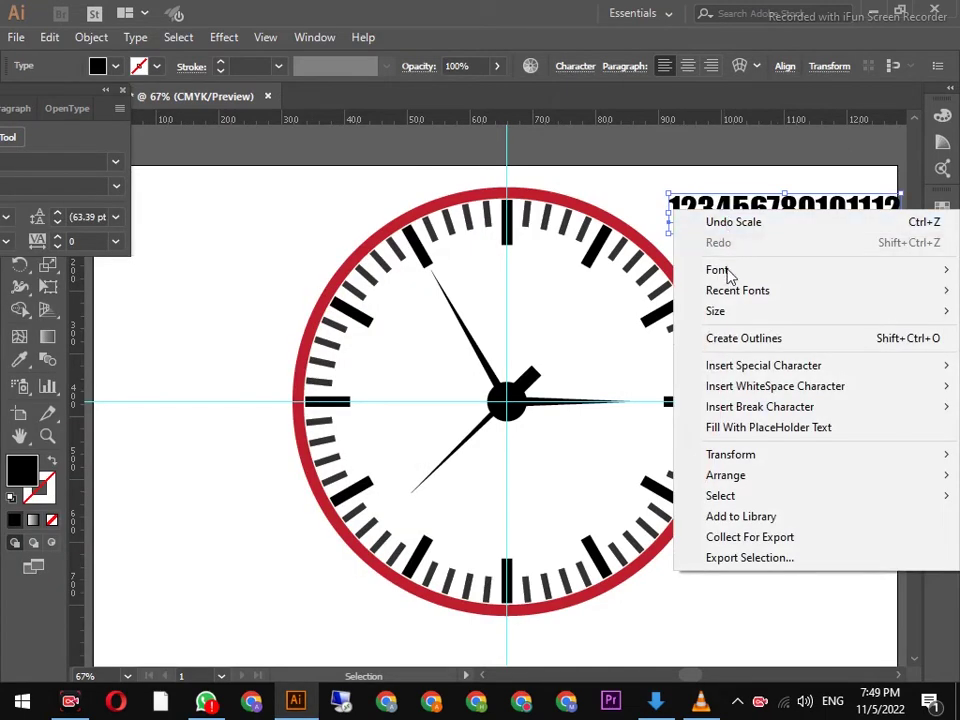
click(735, 338)
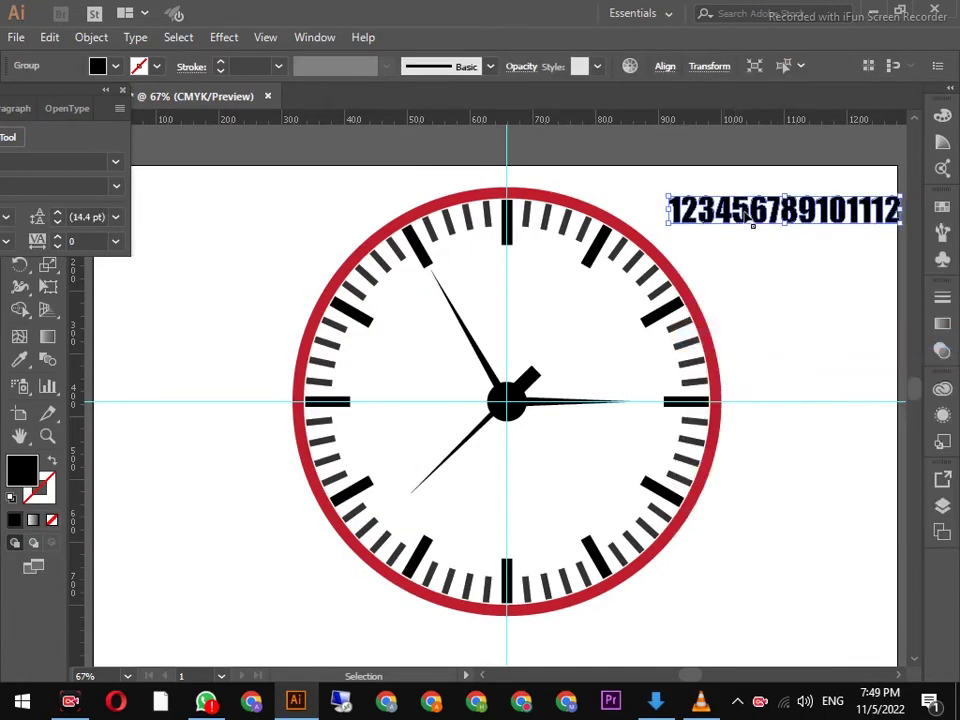
right_click(746, 216)
click(793, 349)
click(712, 233)
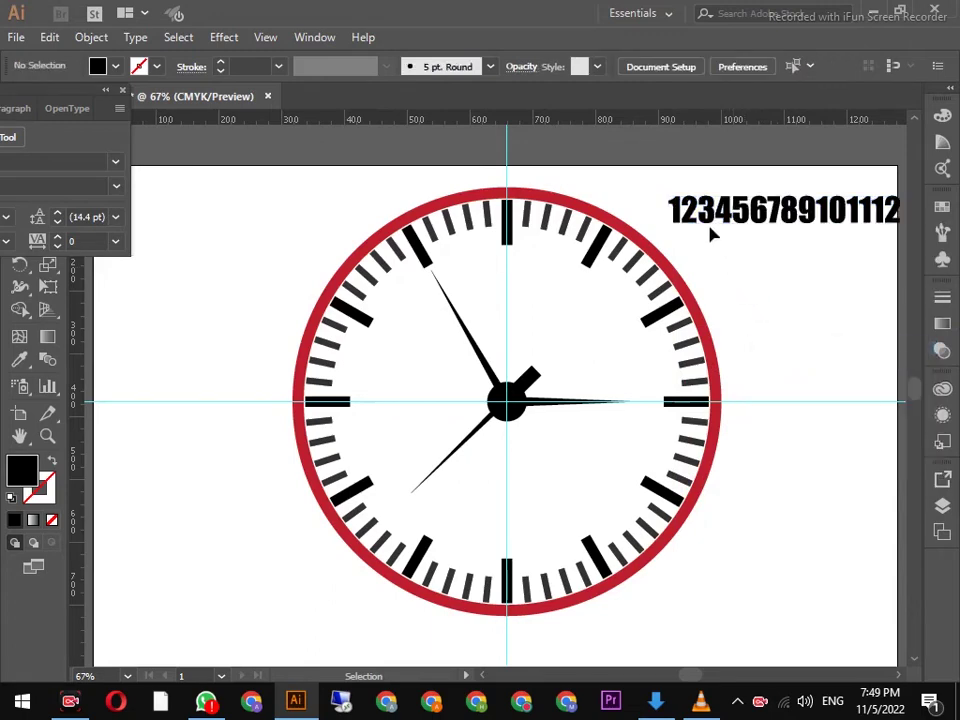
- Move the outlined 1, 2, 10, 11 and 12 onto their hour positions on the dial
drag(671, 221, 572, 282)
drag(577, 287, 574, 284)
mouse_move(694, 212)
mouse_down()
mouse_move(622, 312)
mouse_move(628, 324)
mouse_up()
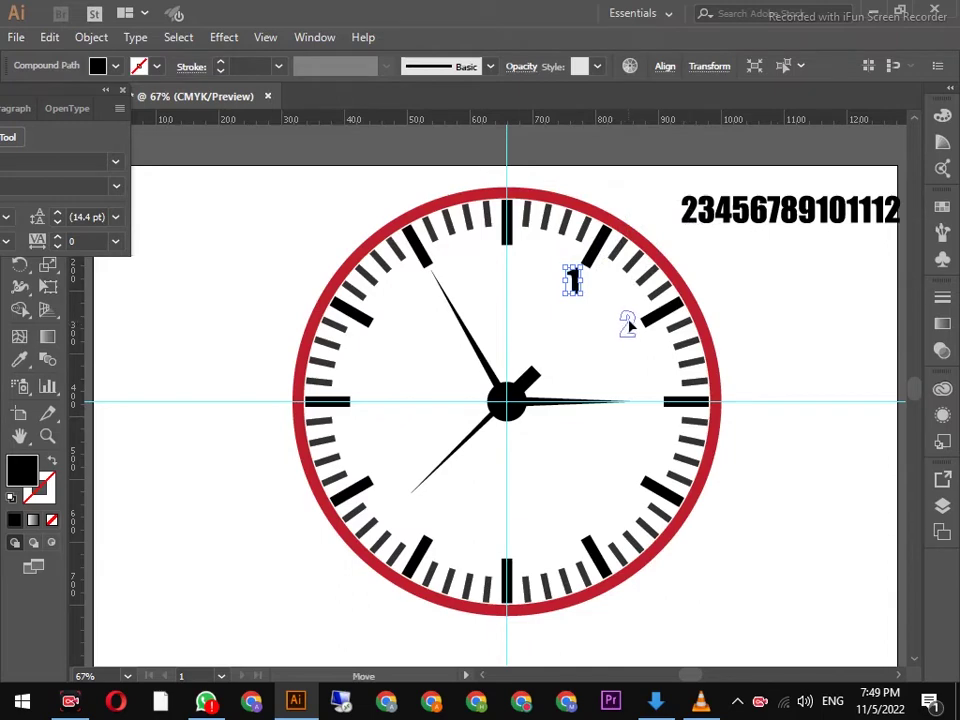
drag(629, 323, 628, 325)
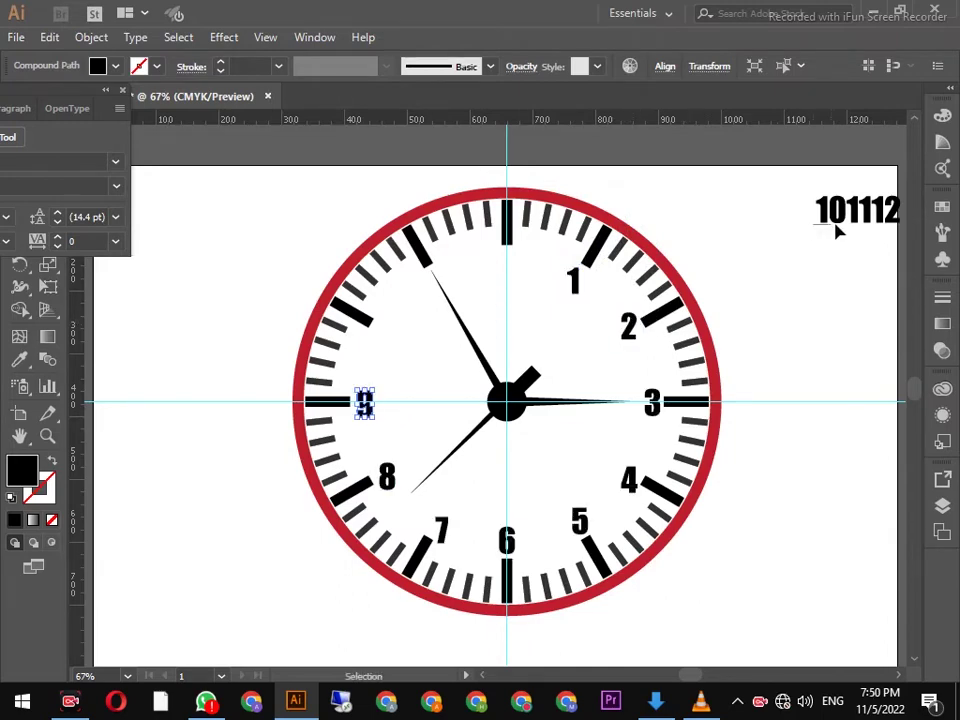
mouse_move(843, 226)
mouse_down()
mouse_move(422, 360)
mouse_move(398, 326)
mouse_up()
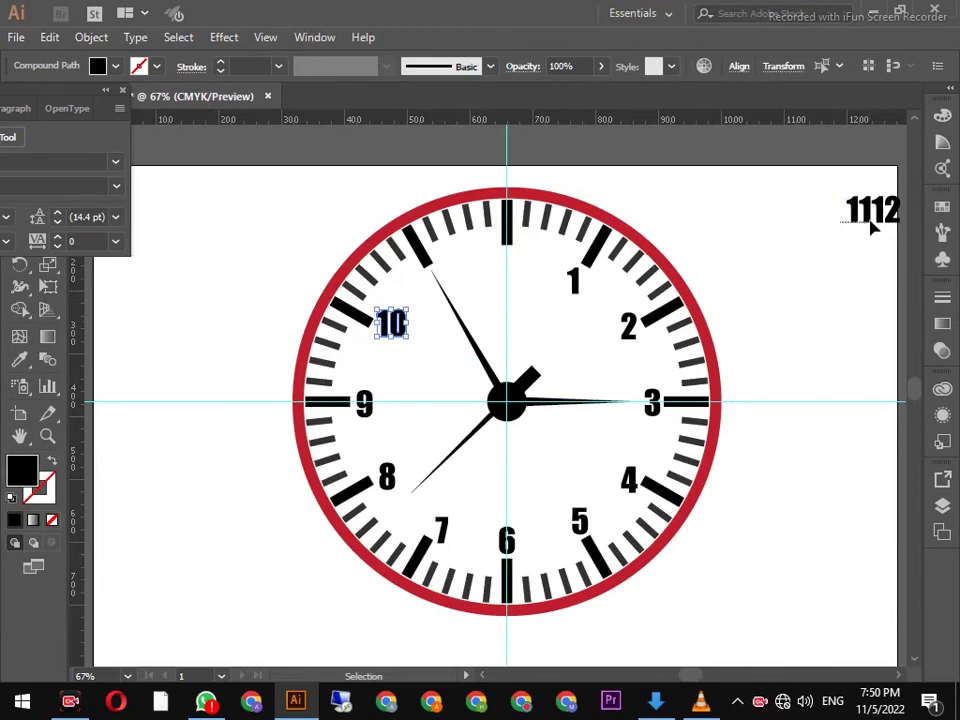
mouse_move(851, 210)
mouse_down()
mouse_move(578, 298)
mouse_move(436, 287)
mouse_up()
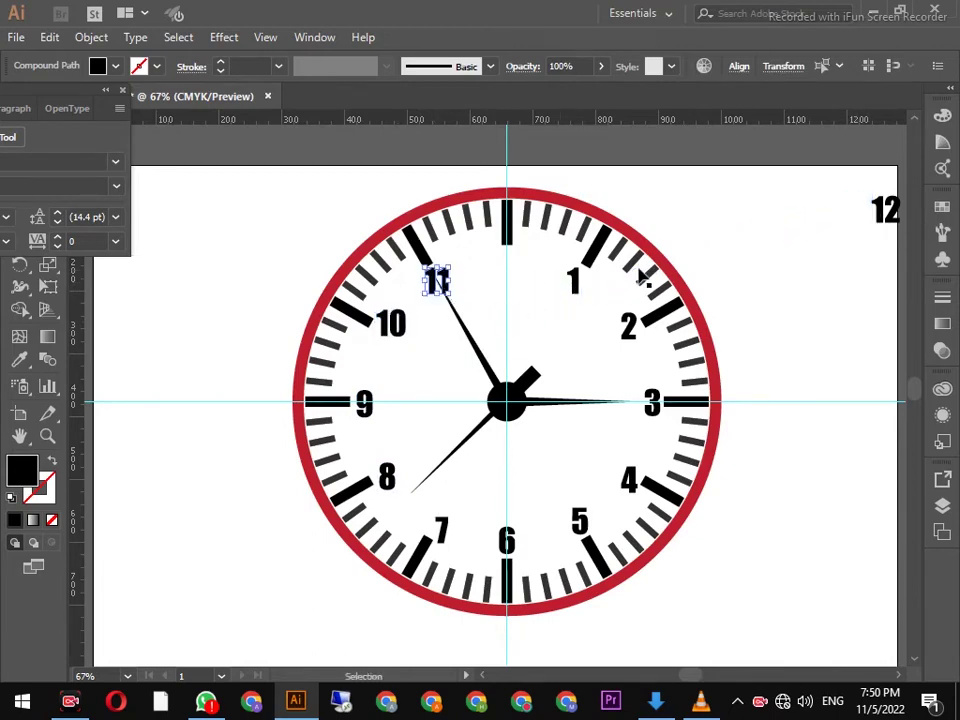
click(891, 223)
mouse_move(891, 223)
mouse_down()
mouse_move(891, 250)
mouse_move(898, 224)
mouse_move(509, 270)
mouse_move(515, 275)
mouse_up()
click(730, 247)
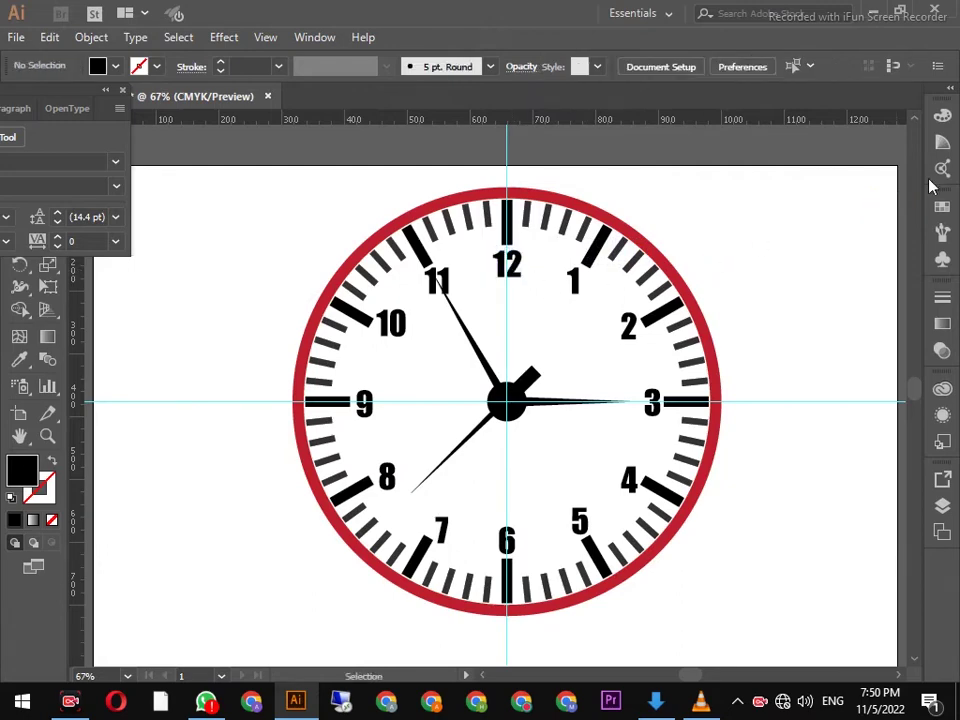
click(458, 318)
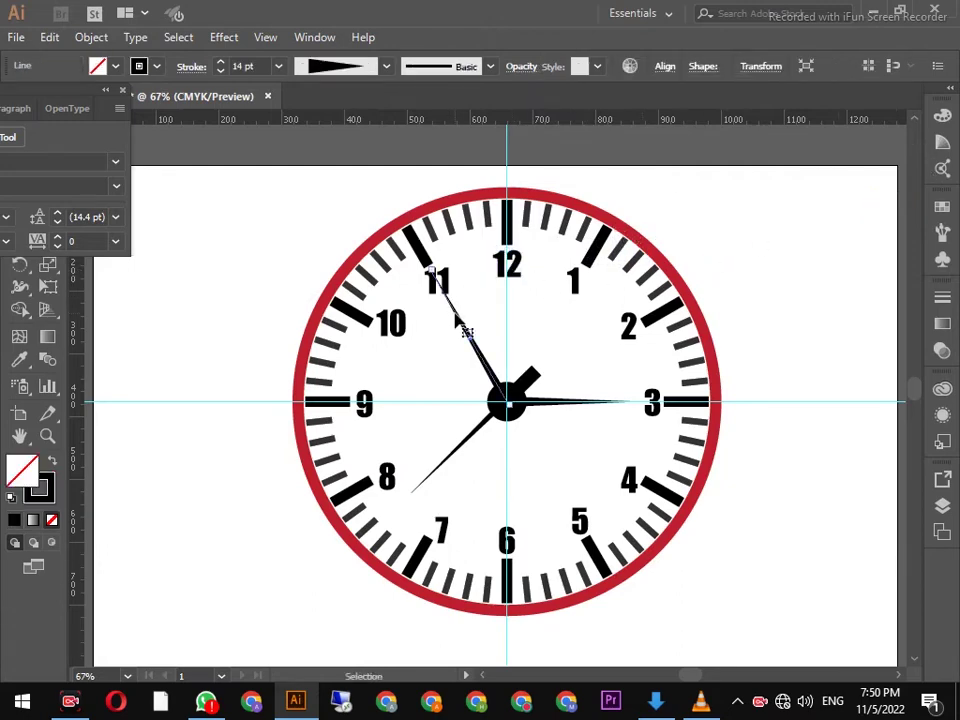
- Bring the minute hand in front of the numerals and place the 6 at six o'clock
right_click(451, 294)
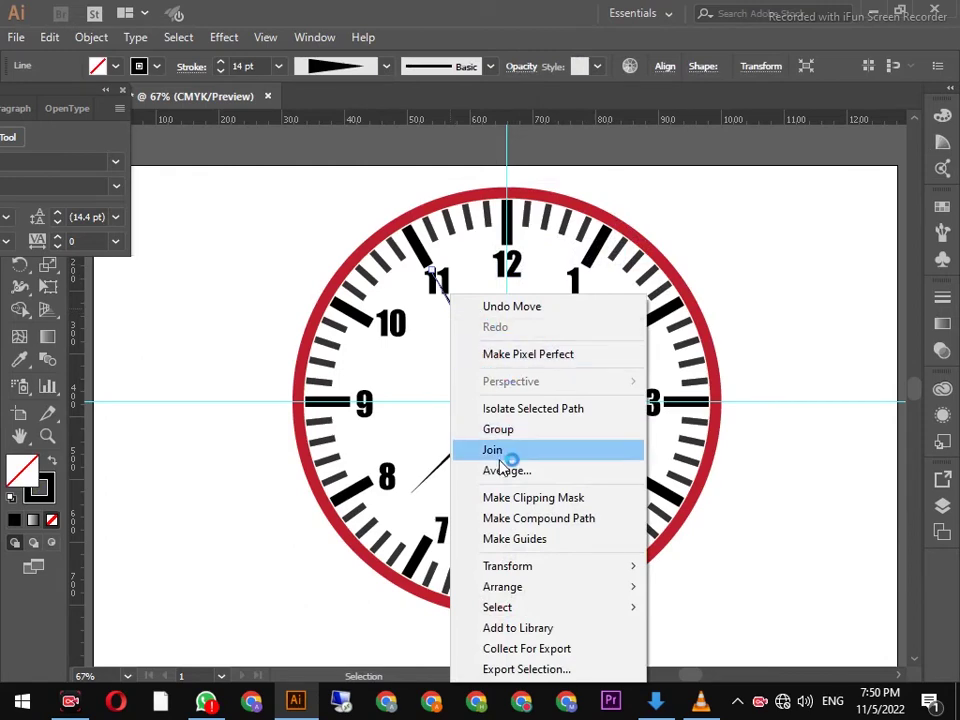
mouse_move(507, 566)
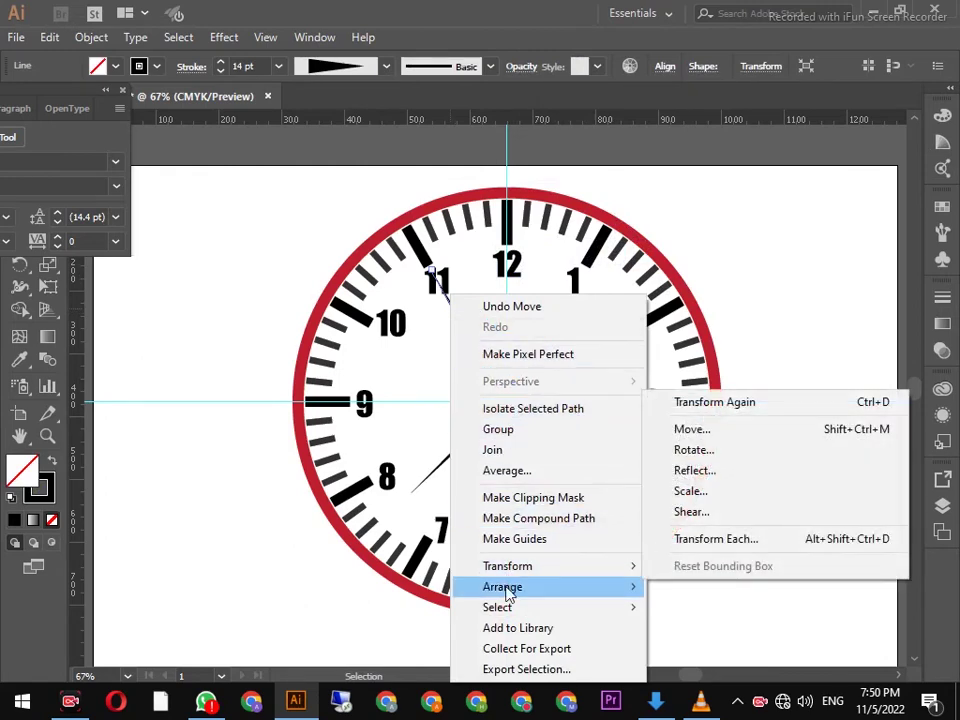
click(679, 592)
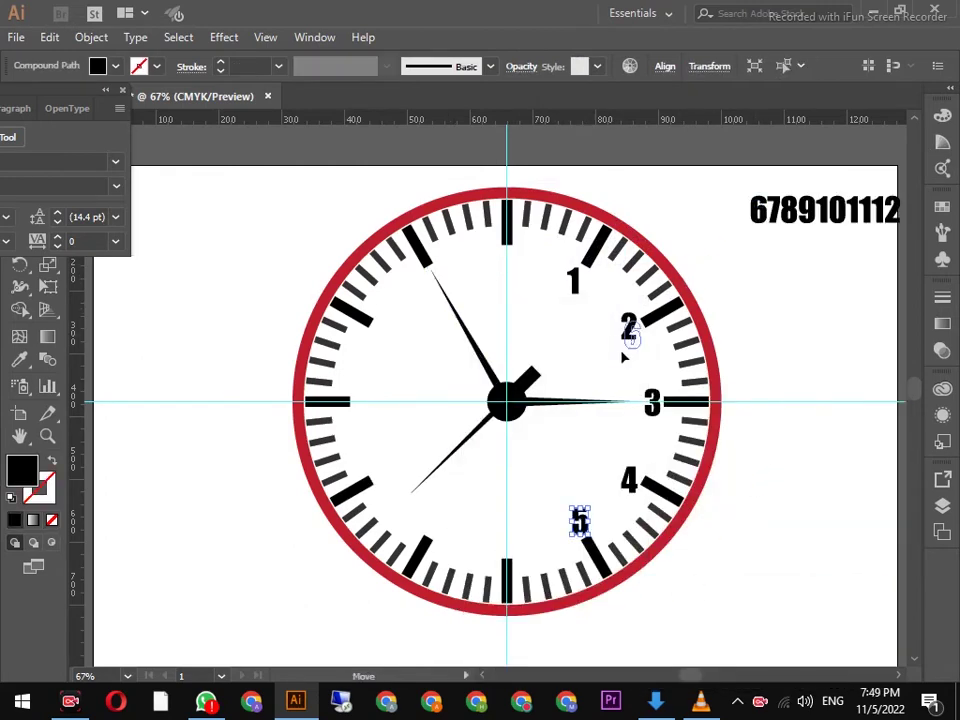
mouse_move(757, 210)
mouse_down()
mouse_move(530, 537)
mouse_move(508, 541)
mouse_up()
drag(508, 541, 508, 541)
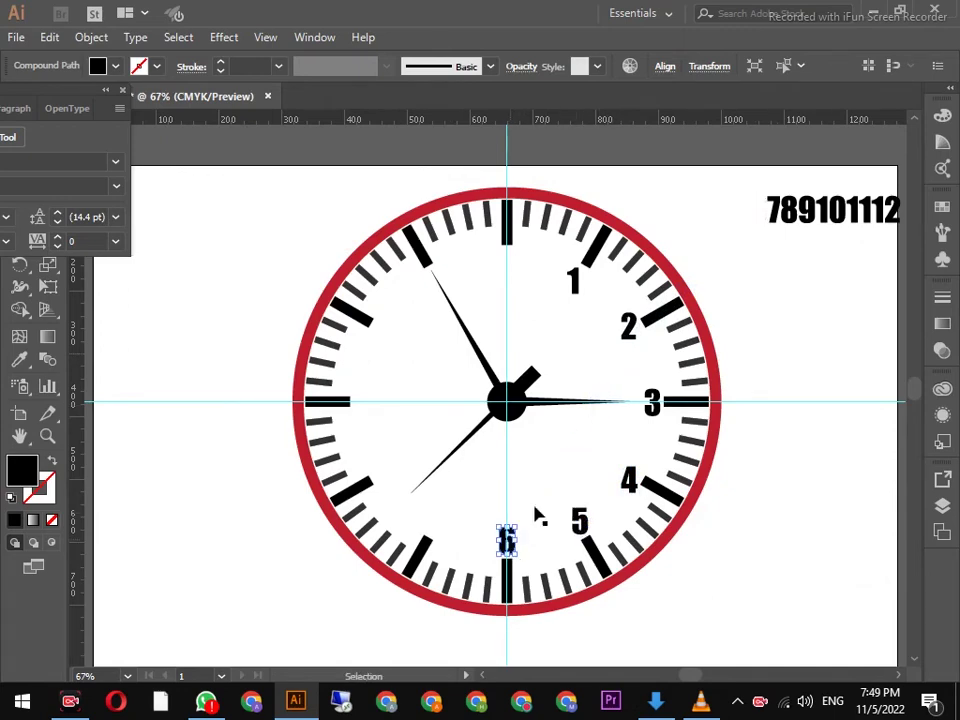
- Place the 7, 8, 9 and 10 at their hour positions on the dial
drag(780, 212, 447, 535)
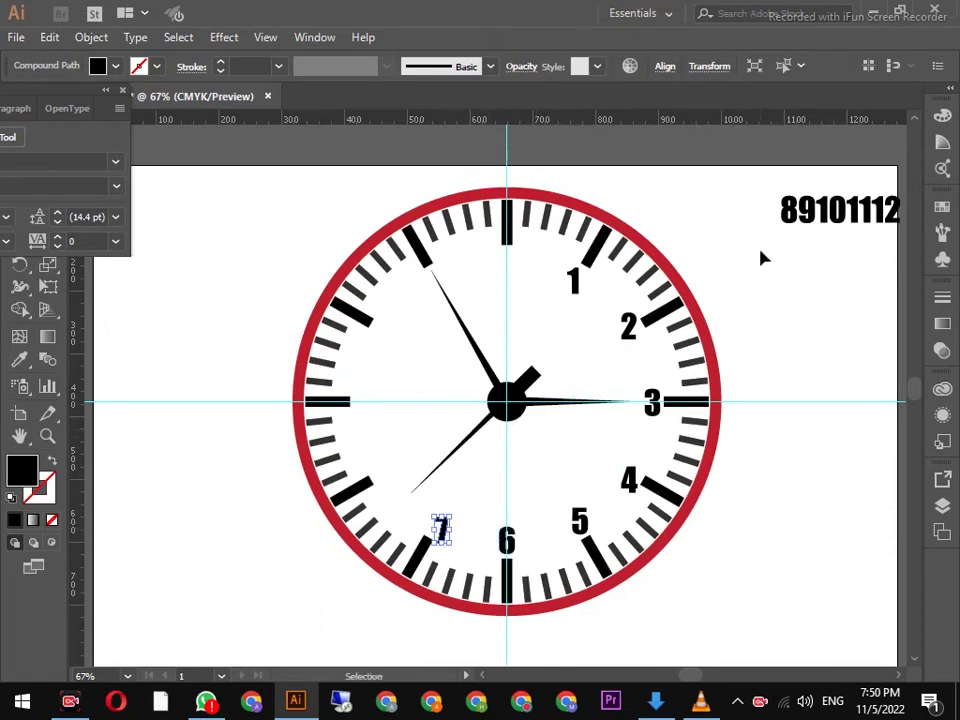
drag(795, 215, 390, 480)
drag(390, 480, 387, 476)
mouse_move(806, 212)
mouse_down()
mouse_move(660, 258)
mouse_move(366, 401)
mouse_up()
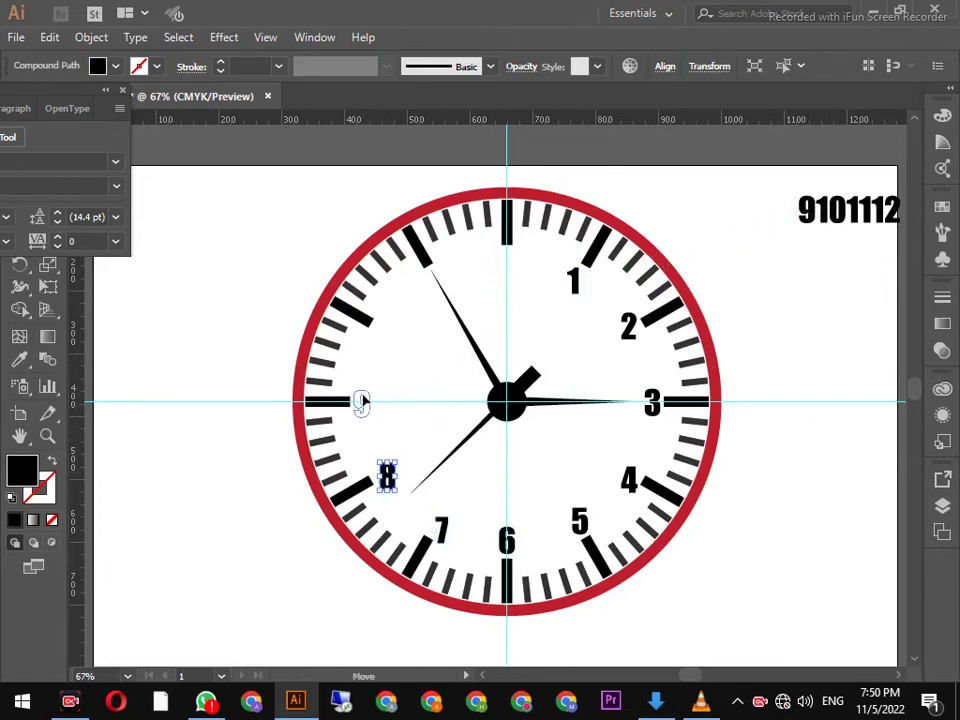
drag(366, 401, 365, 402)
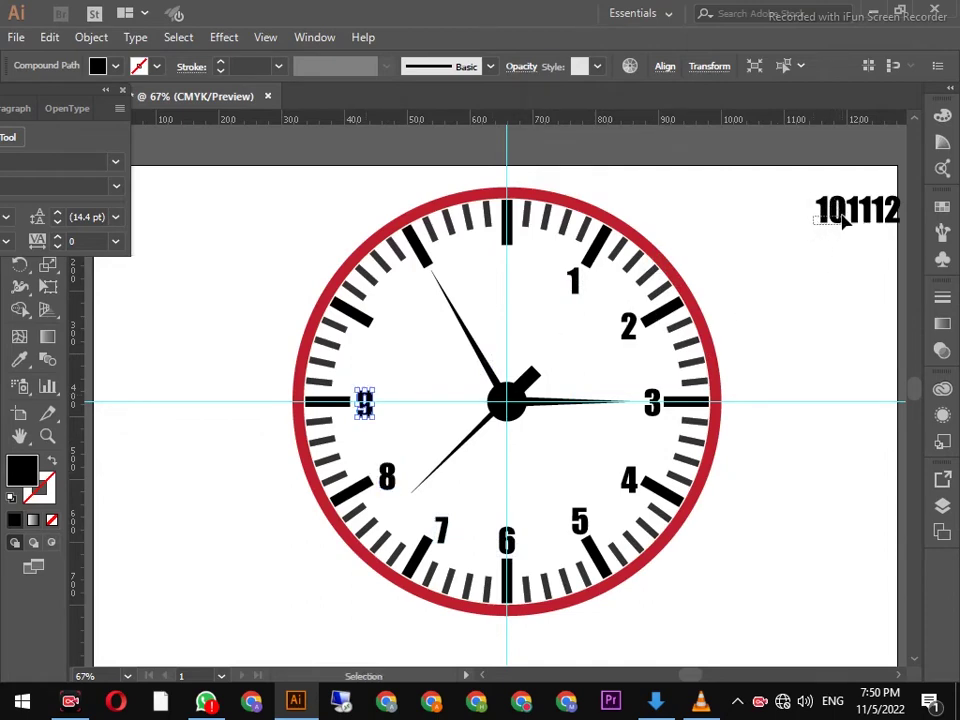
drag(830, 212, 478, 347)
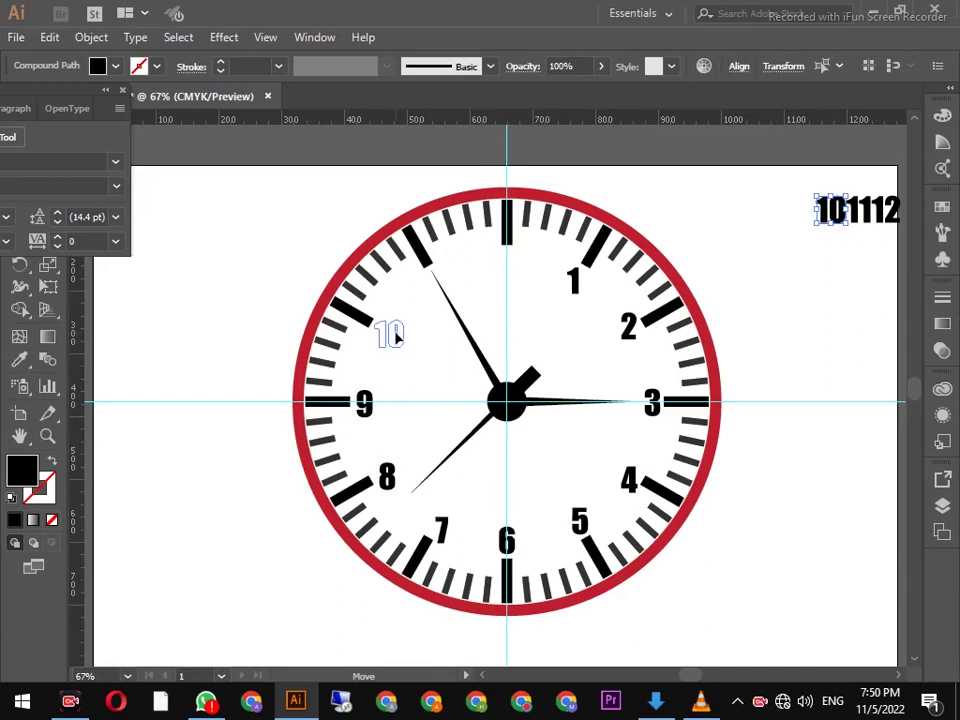
drag(478, 347, 416, 330)
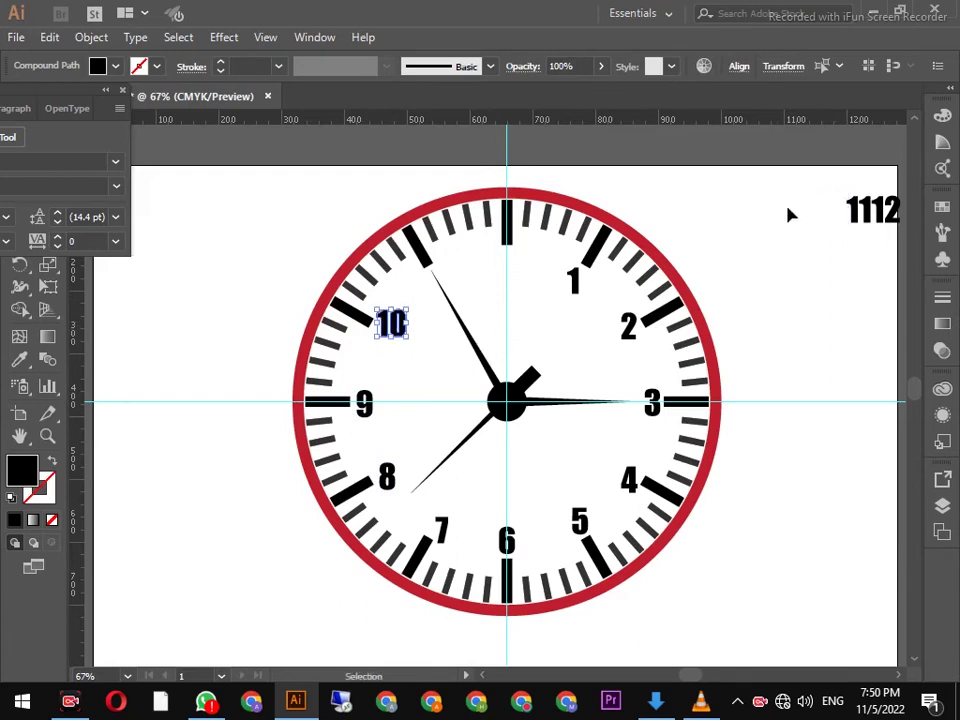
- Place the 11 and 12 at their hour positions, undoing an accidental stretch of the 12
click(871, 224)
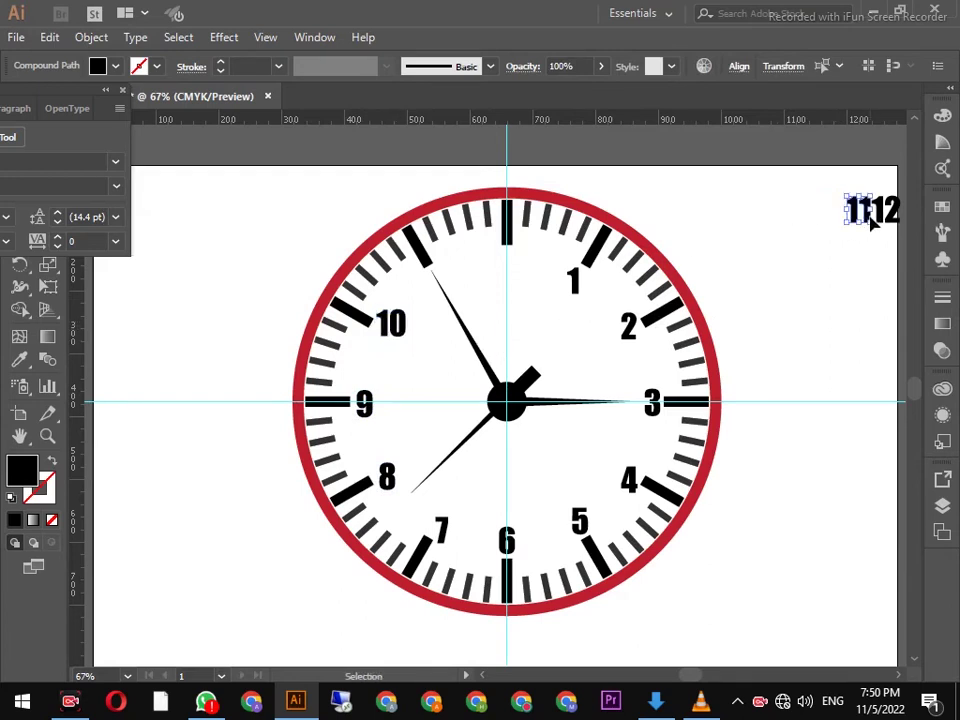
drag(866, 214, 436, 283)
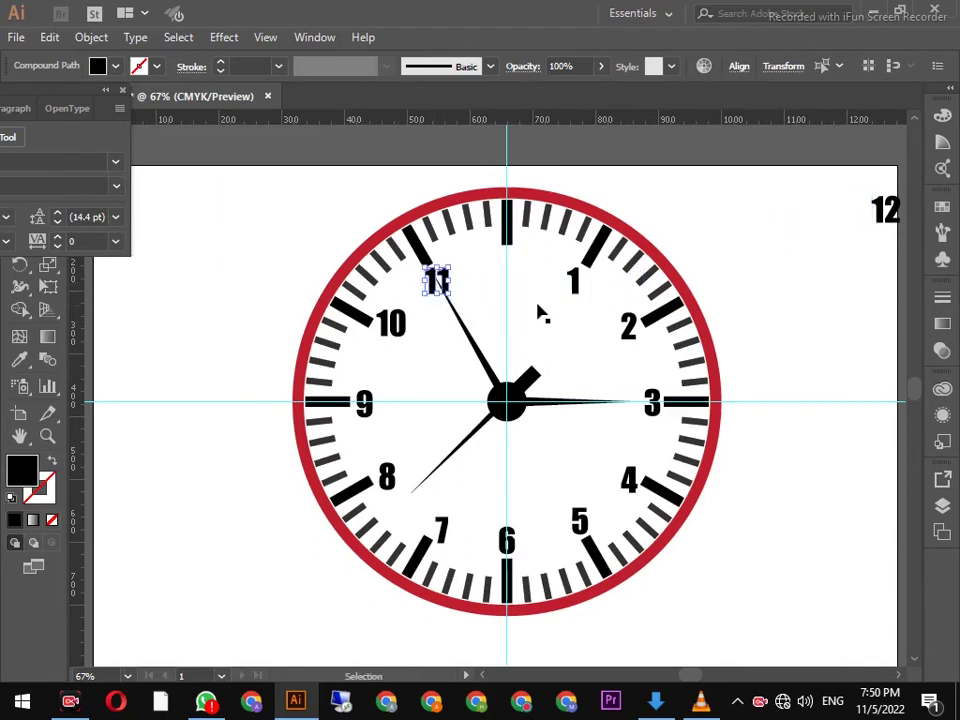
click(898, 222)
drag(885, 223, 885, 250)
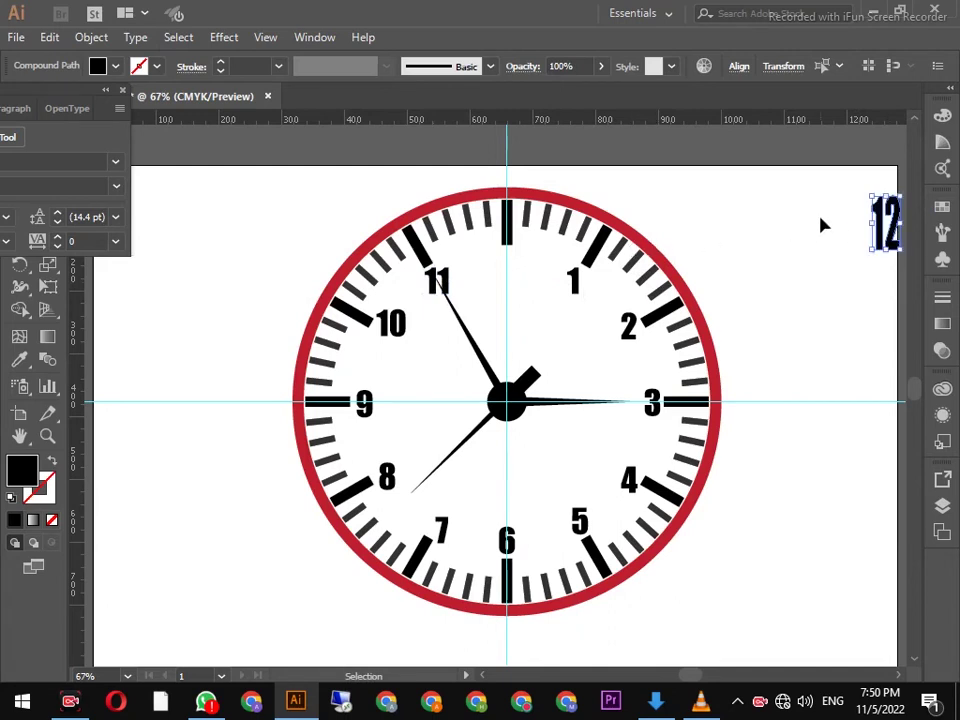
key(ctrl+z)
mouse_move(888, 220)
mouse_down()
mouse_move(508, 265)
mouse_move(516, 278)
mouse_up()
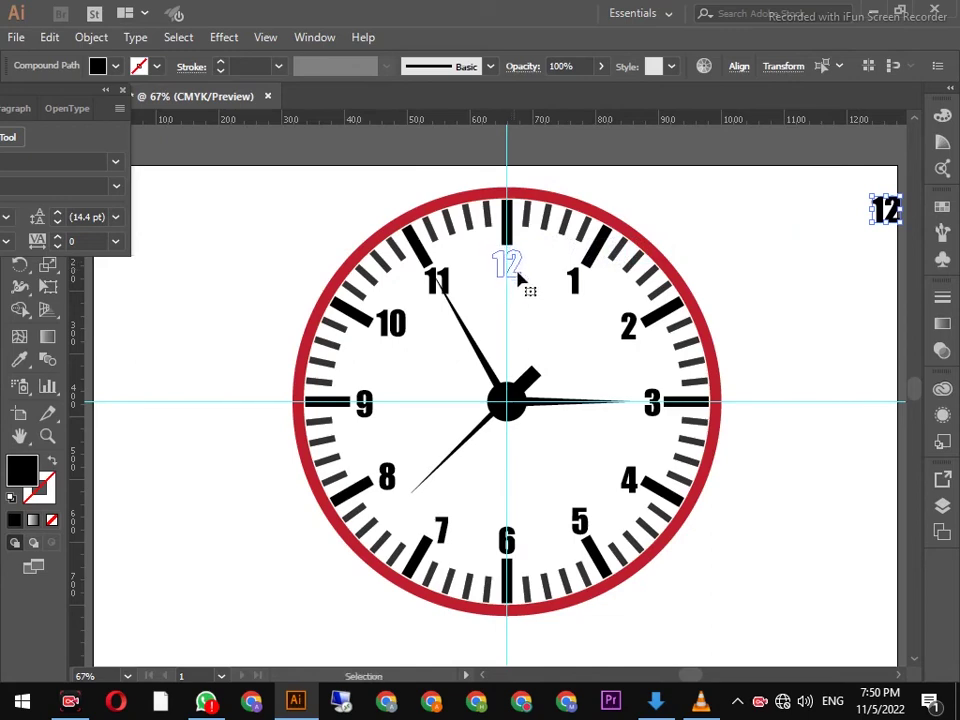
click(729, 248)
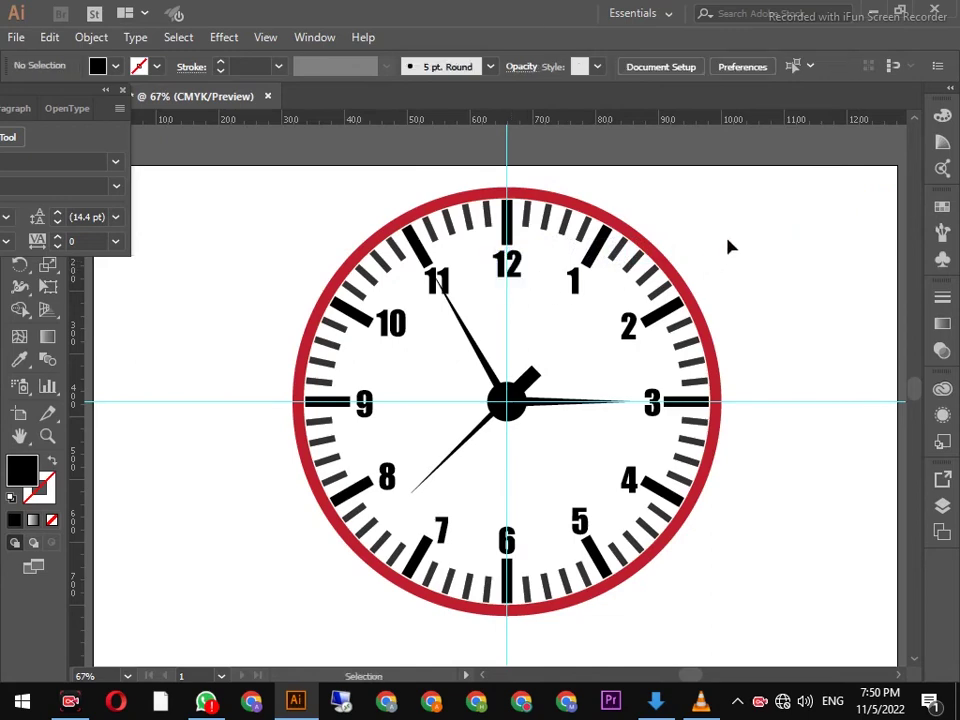
- Bring the hand pointing at 11 to the front with Arrange > Bring to Front
click(456, 321)
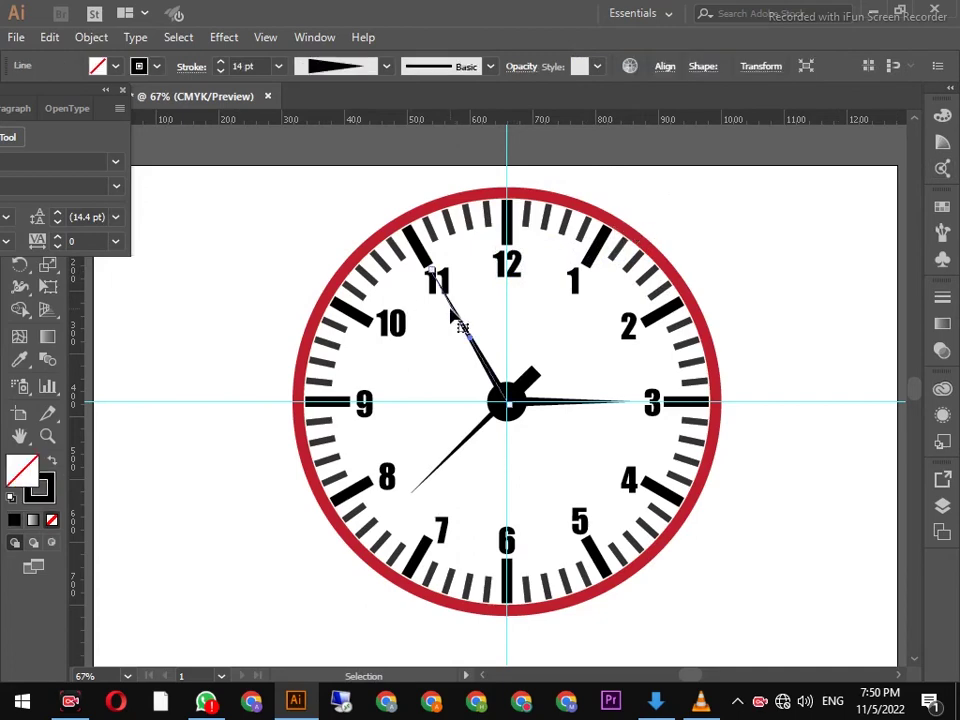
right_click(455, 318)
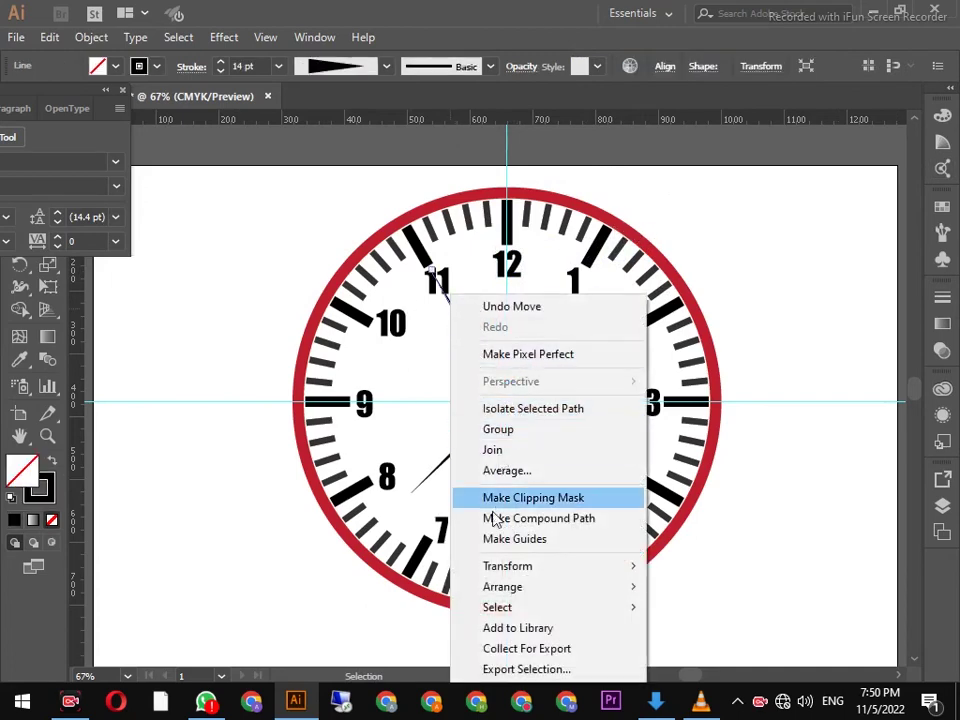
mouse_move(530, 587)
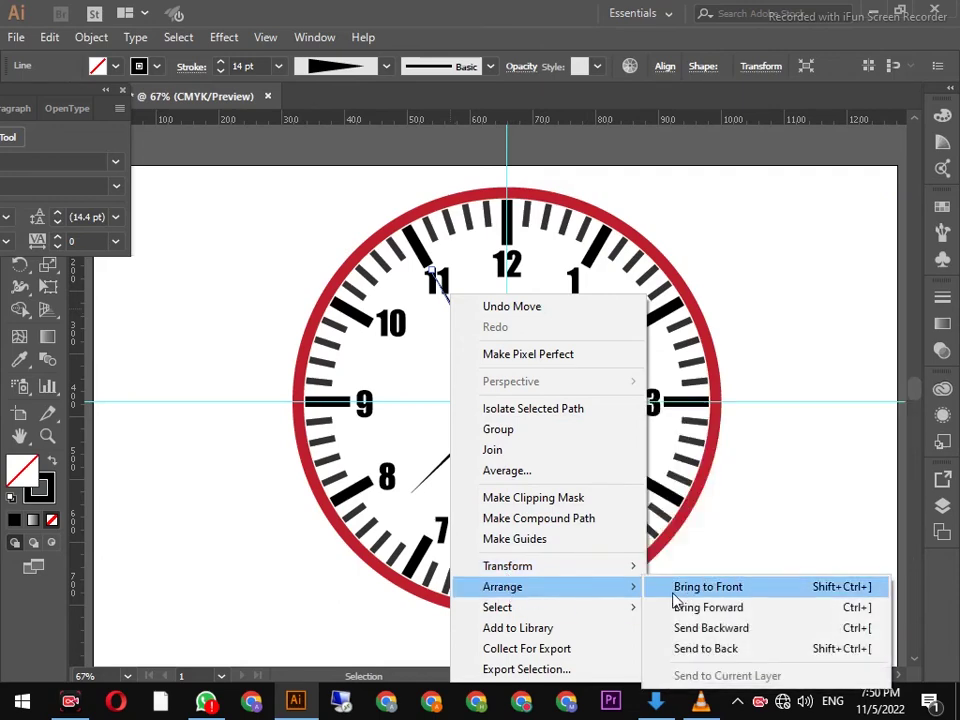
click(680, 594)
click(795, 306)
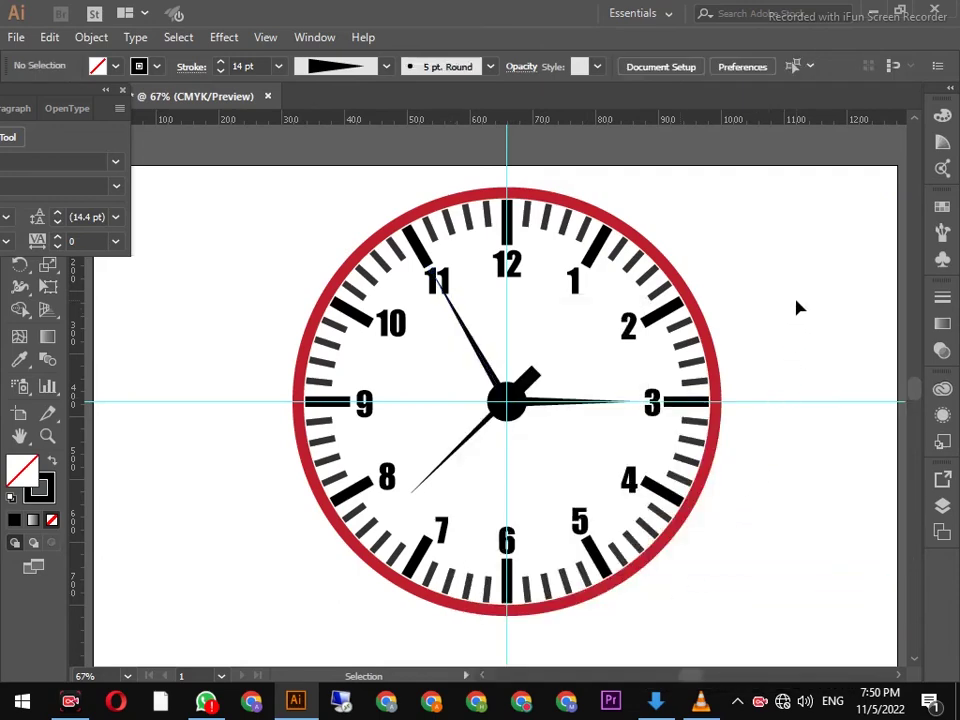
click(446, 285)
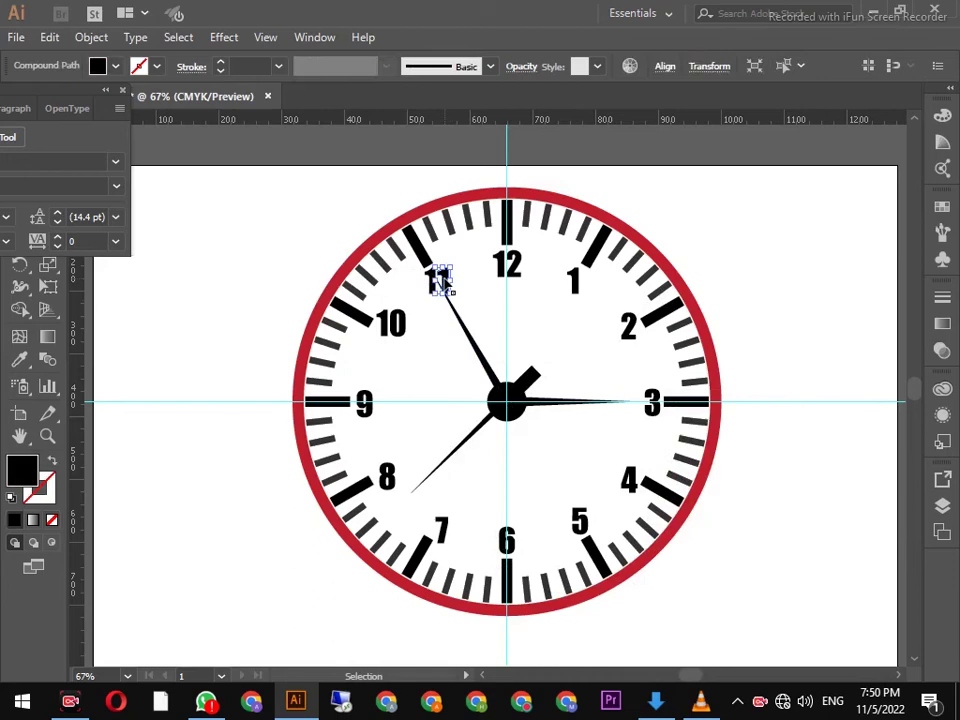
click(745, 242)
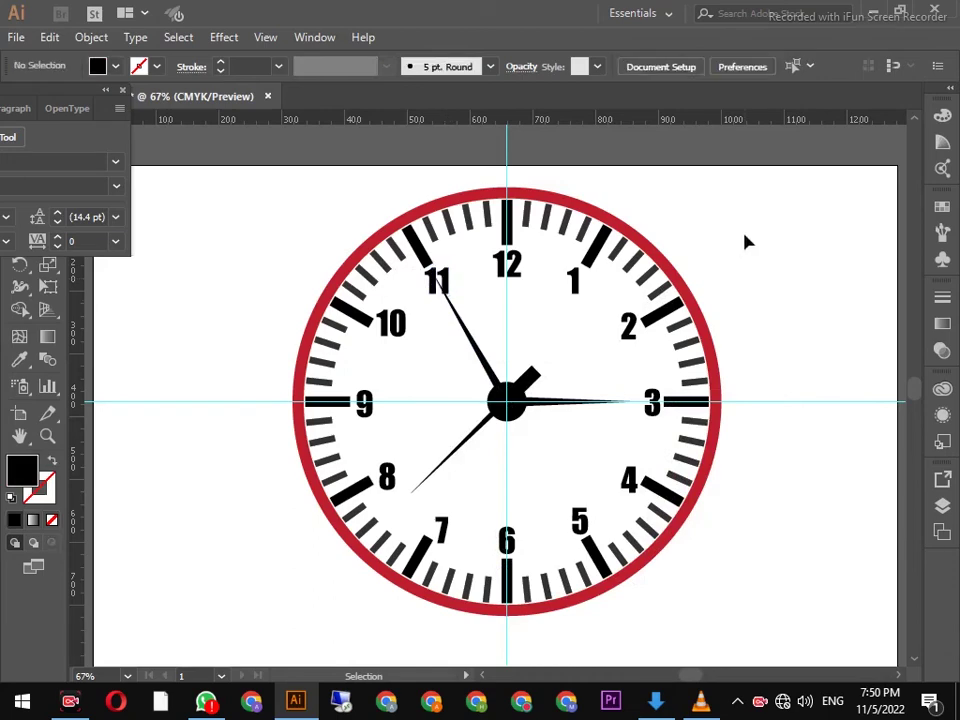
- Delete the horizontal and vertical guides from the clock face
click(797, 403)
right_click(799, 405)
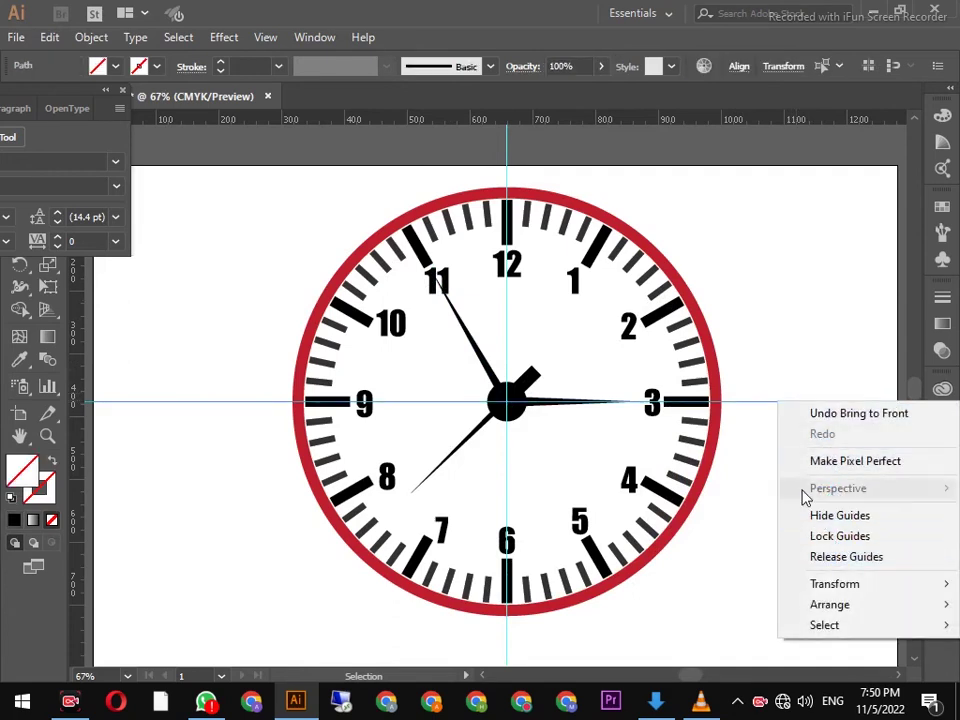
click(796, 377)
click(797, 405)
key(Delete)
click(510, 180)
key(Delete)
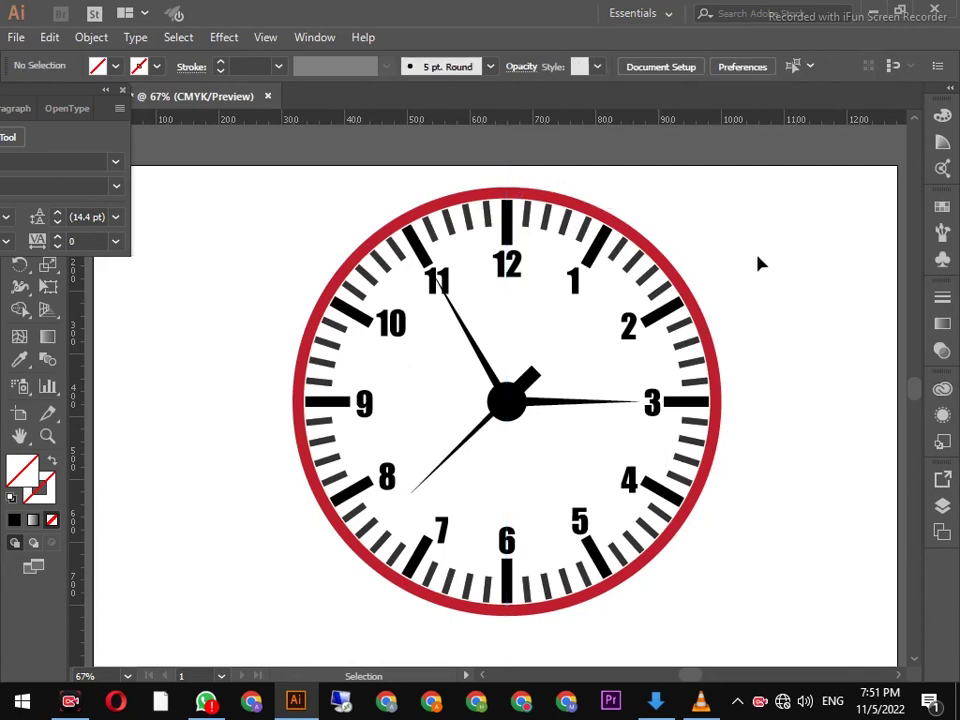
click(467, 338)
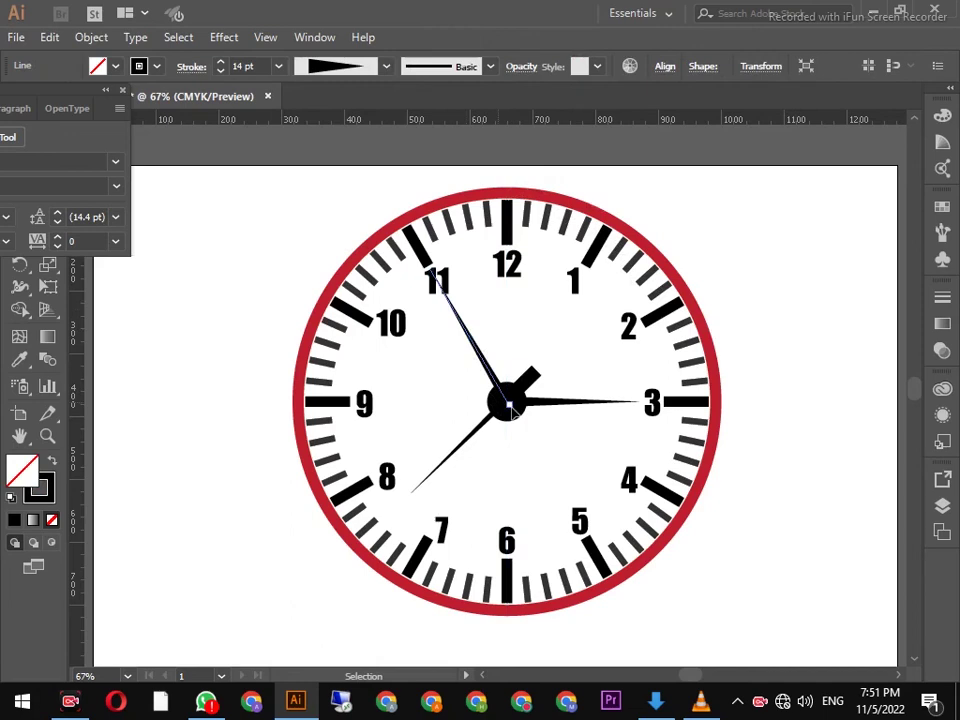
- Swing the 11 o'clock hand's tip toward 12 and delete the stray vertical guide
drag(510, 405, 514, 407)
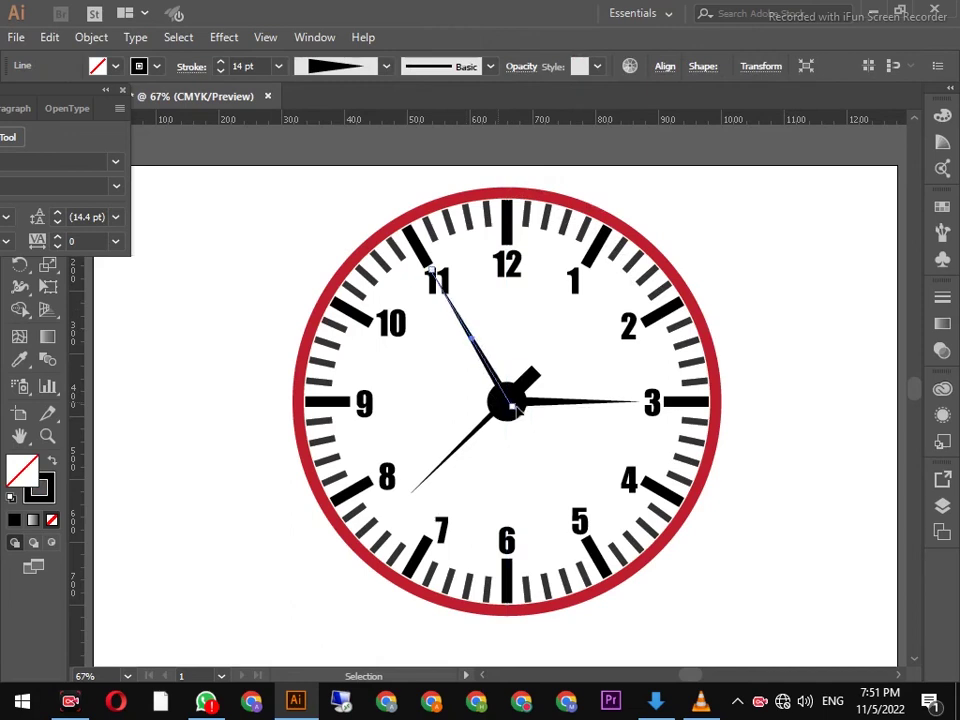
drag(516, 414, 507, 392)
click(799, 392)
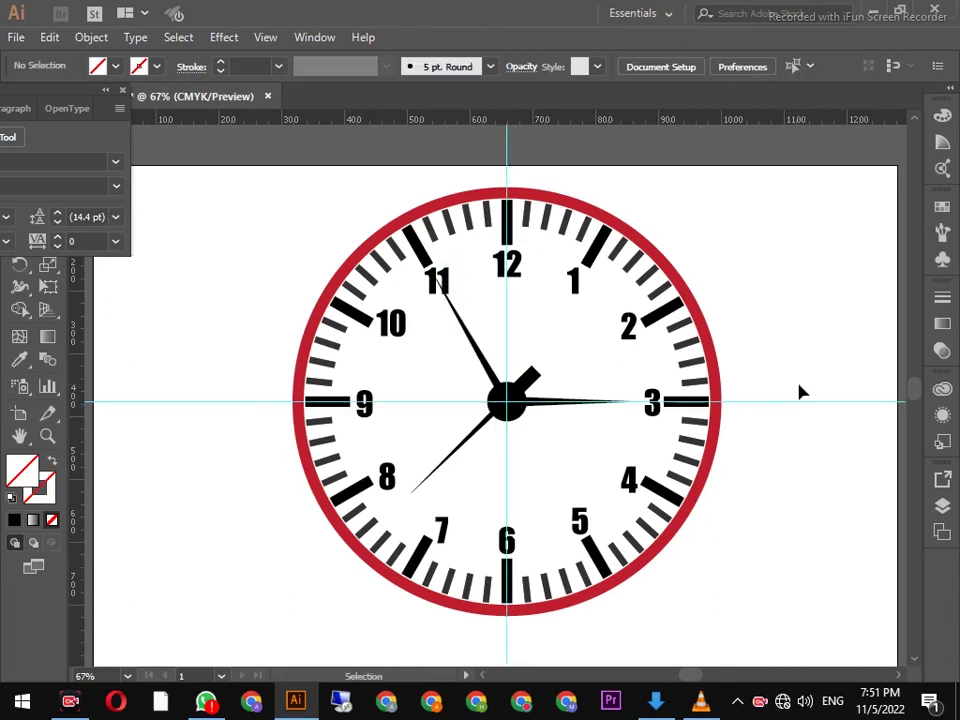
click(508, 177)
key(Delete)
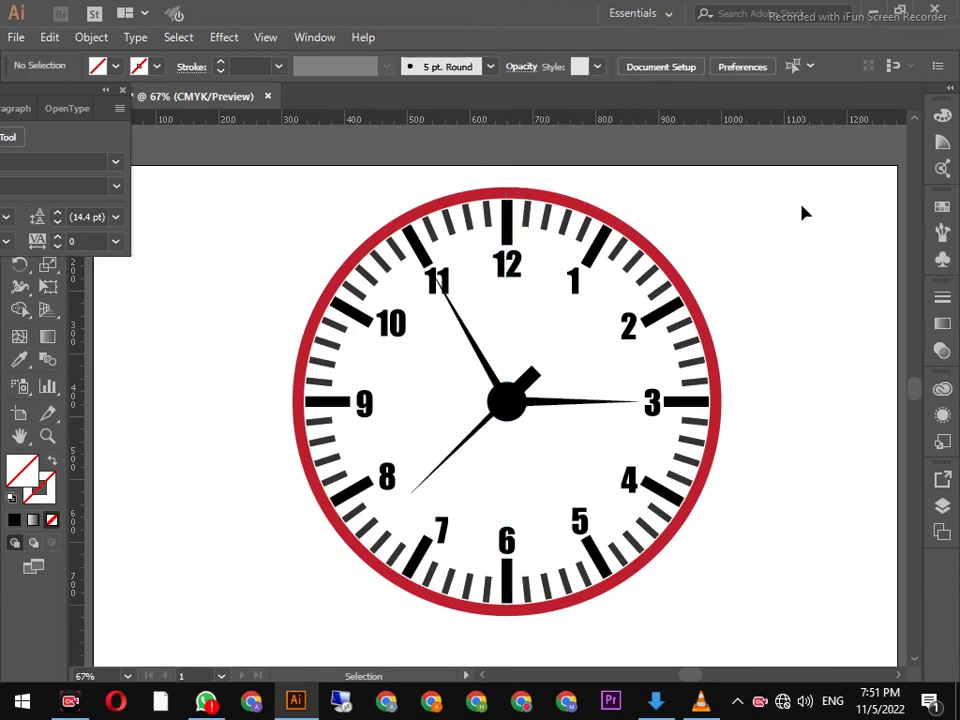
- Re-angle that hand between 11 and 12 and shift the long hand so its base meets the hub
click(472, 338)
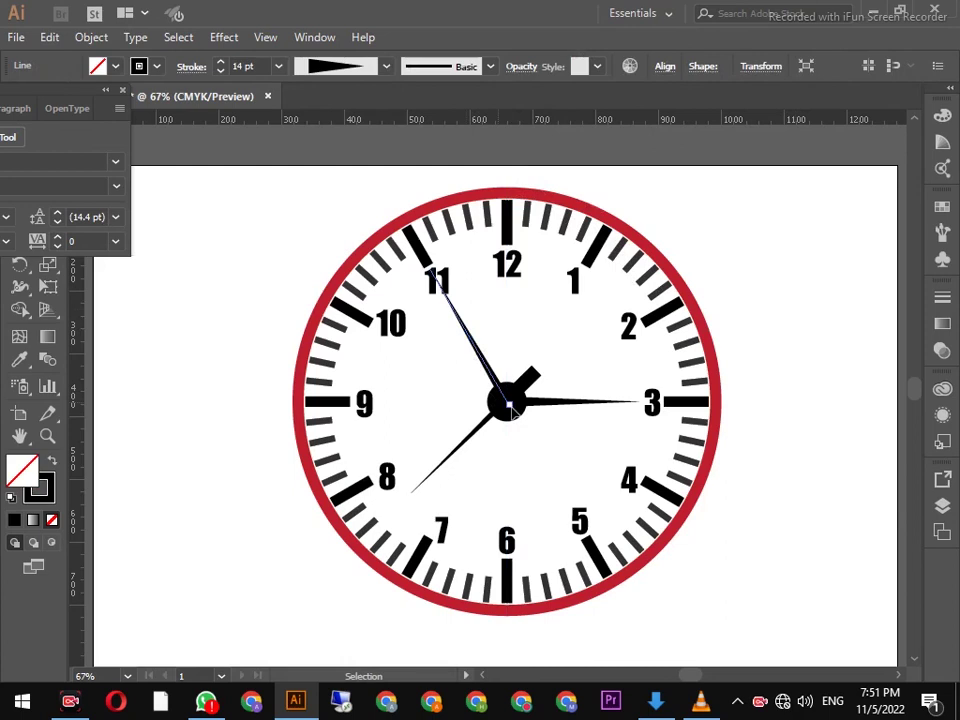
mouse_move(510, 405)
mouse_down()
mouse_move(491, 397)
mouse_move(504, 384)
mouse_up()
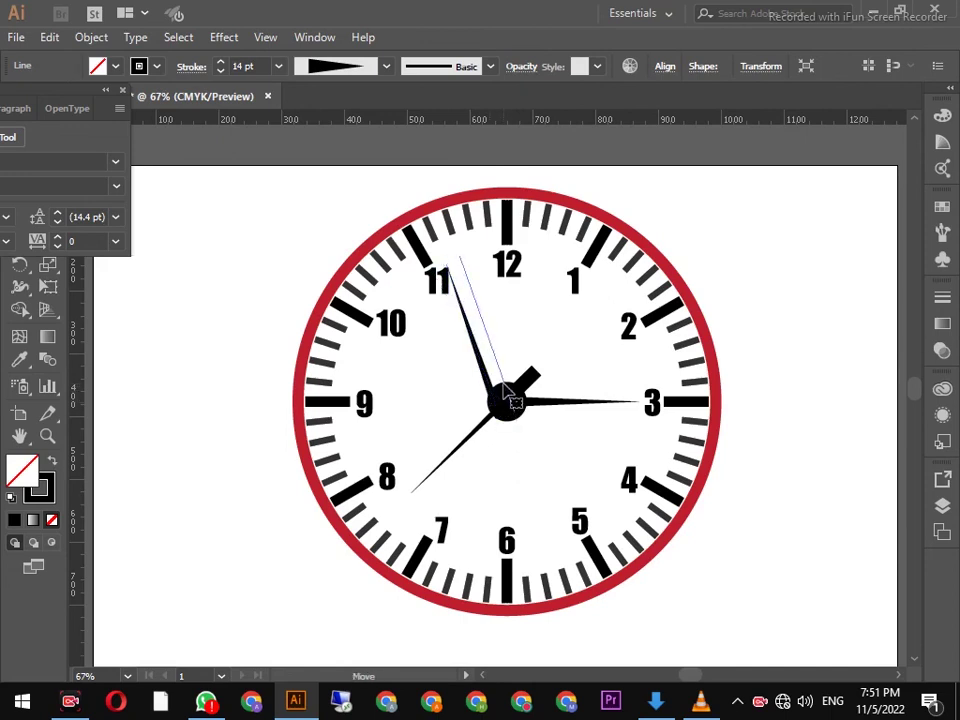
drag(506, 390, 507, 393)
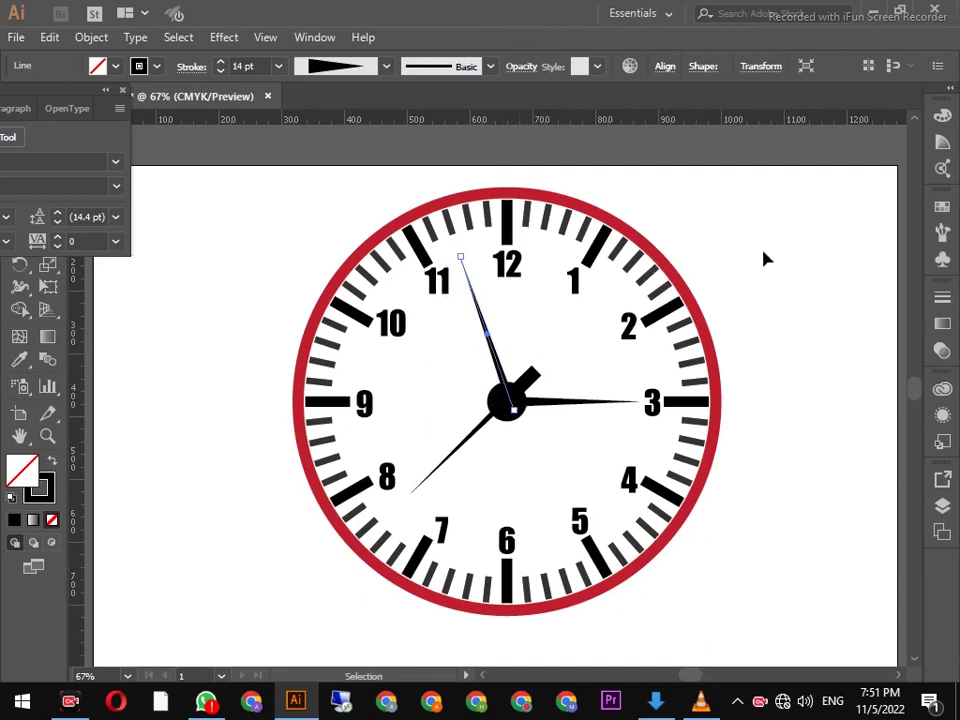
click(784, 261)
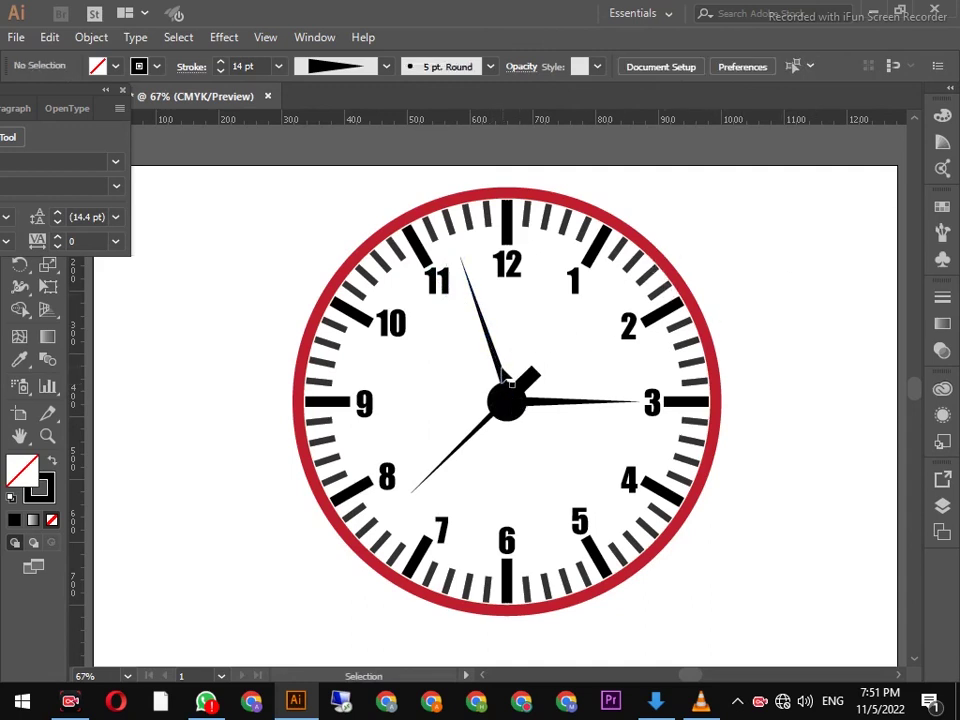
click(500, 376)
drag(500, 372, 514, 418)
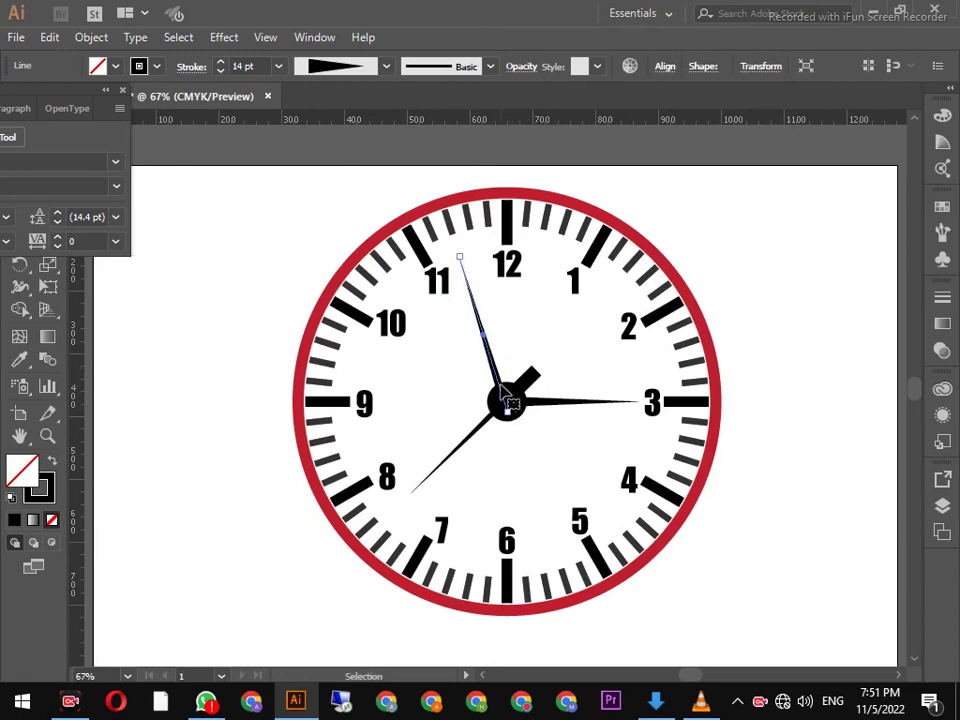
click(776, 297)
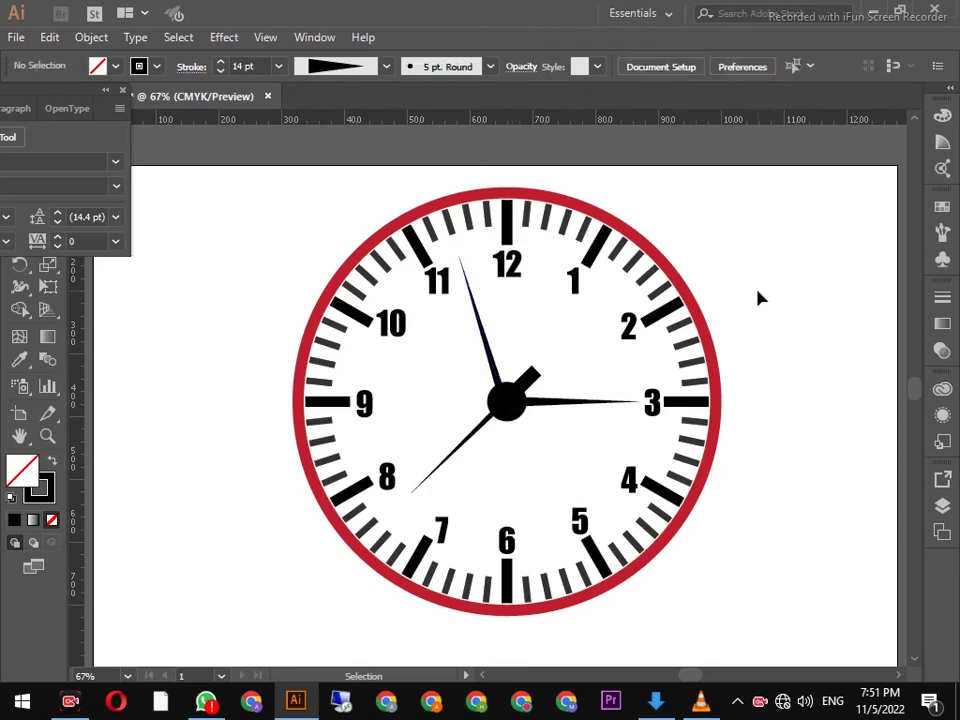
- Marquee-select the rim, ticks, numerals and hands, then show the context menu with Group
drag(820, 238, 294, 574)
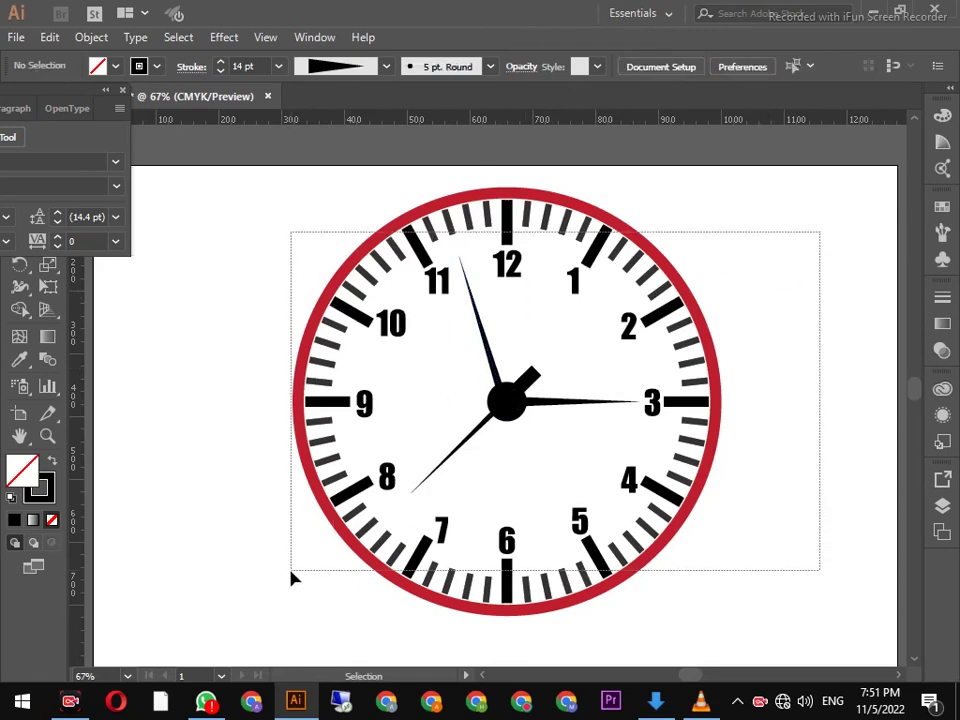
mouse_move(838, 218)
mouse_down()
mouse_move(313, 368)
mouse_move(265, 615)
mouse_up()
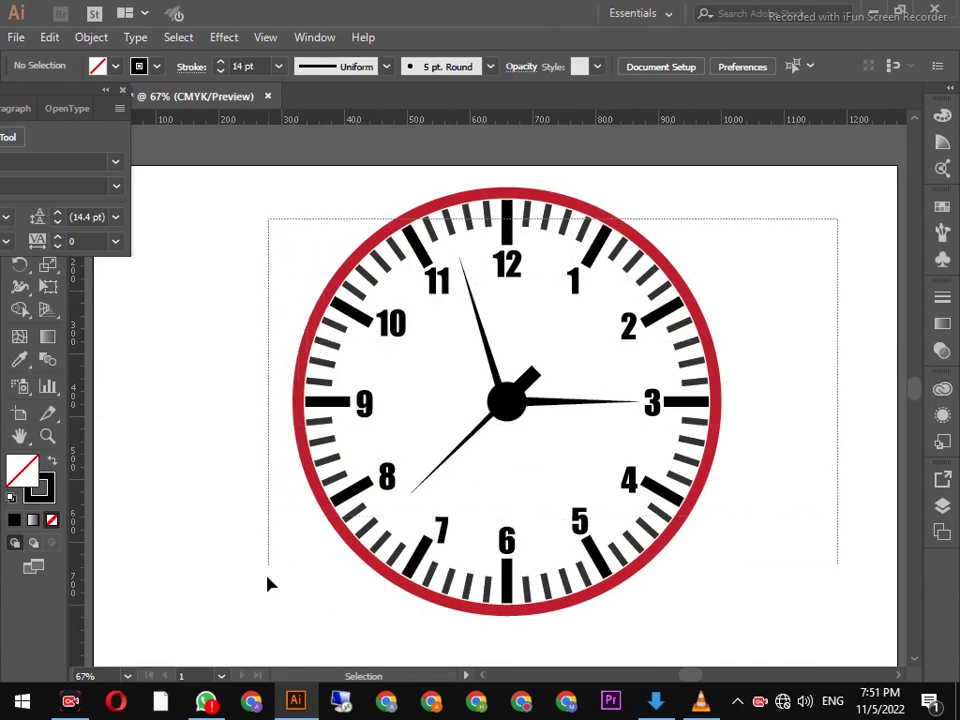
drag(265, 615, 264, 618)
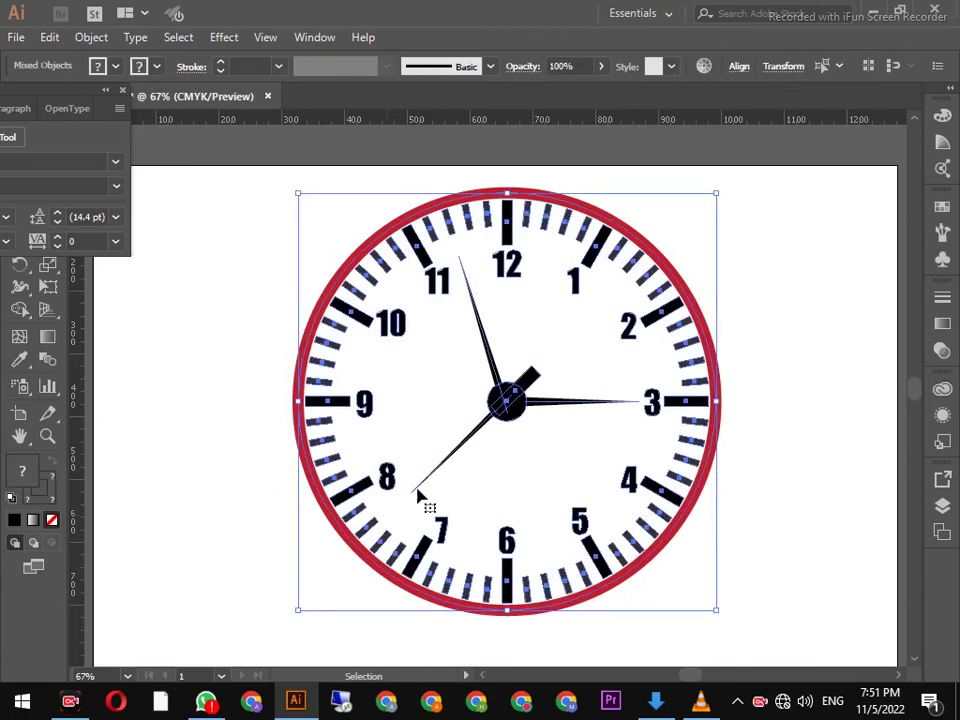
right_click(425, 305)
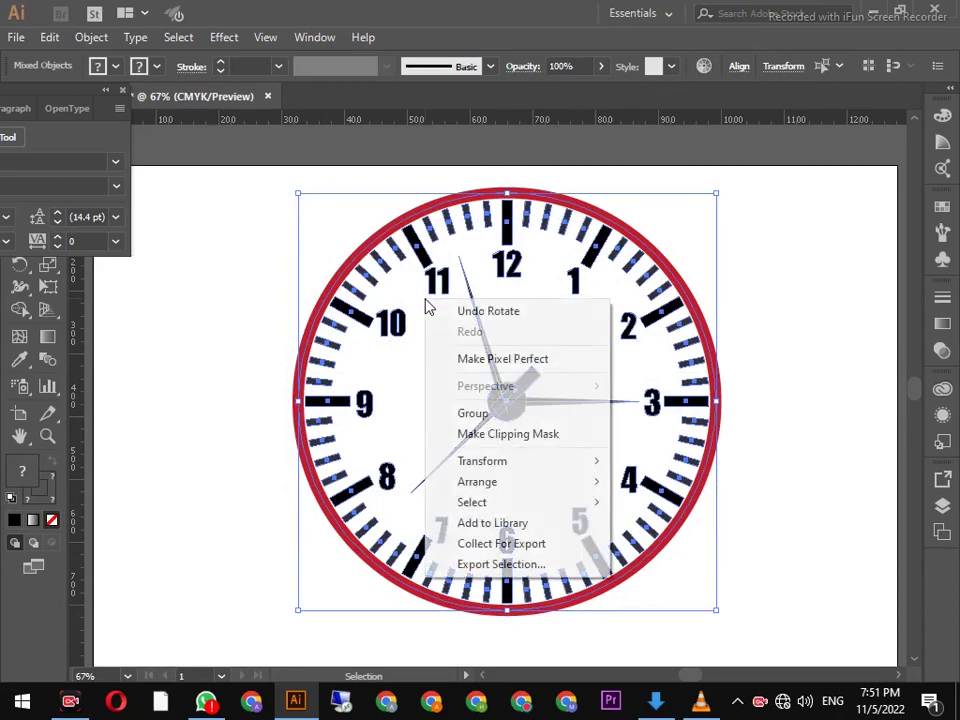